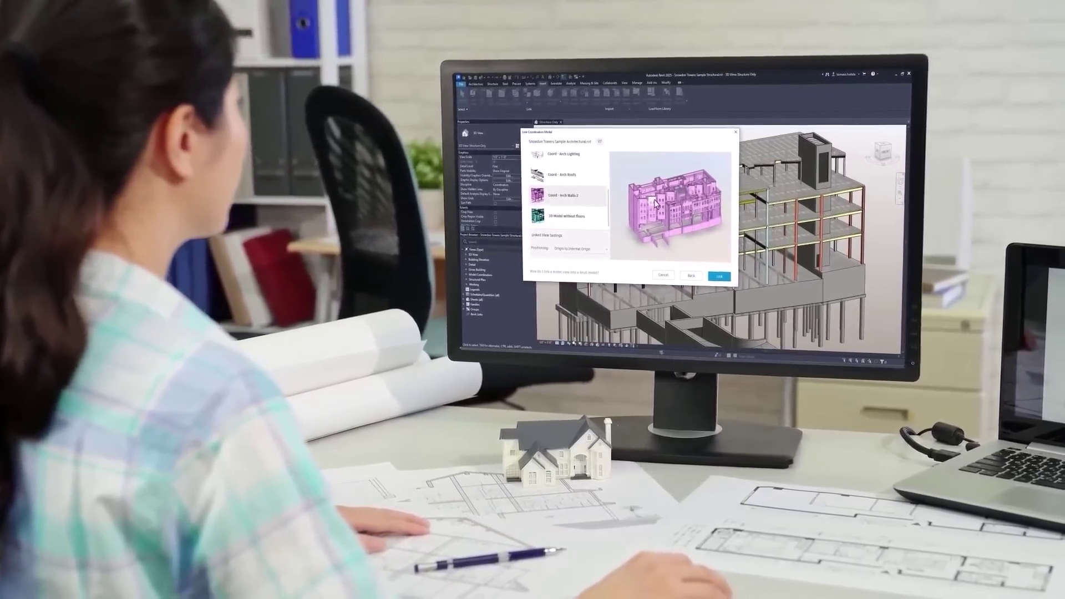
Link the architectural coordination model so it overlays the structural building model in pink.
click(721, 278)
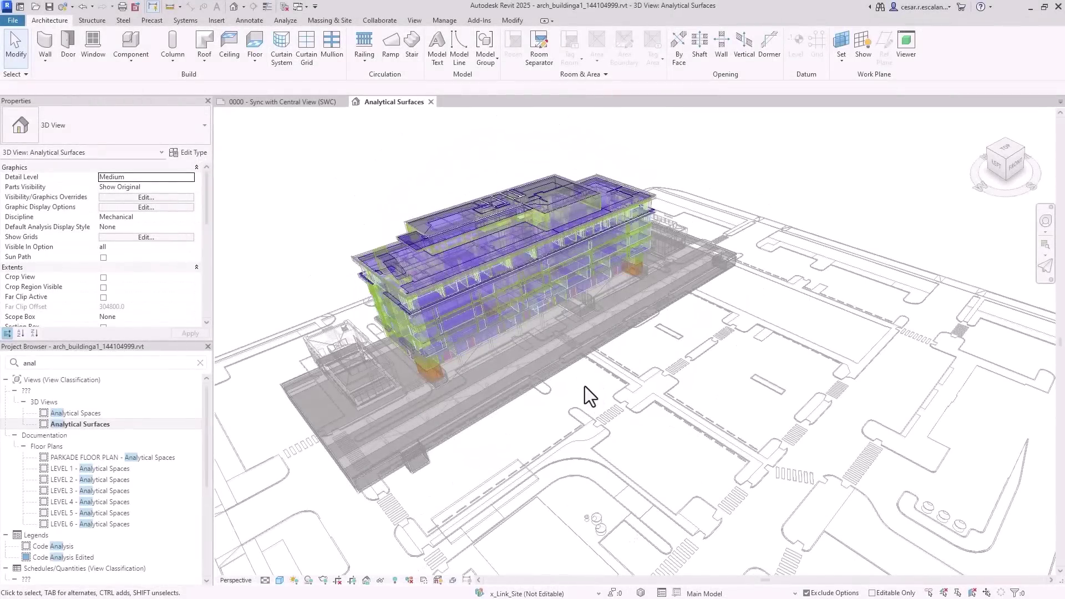
Set Insight's Building Lifespan to Medium: 10 years, then back to Short: 1 years.
shift+middle_drag(585, 386, 319, 409)
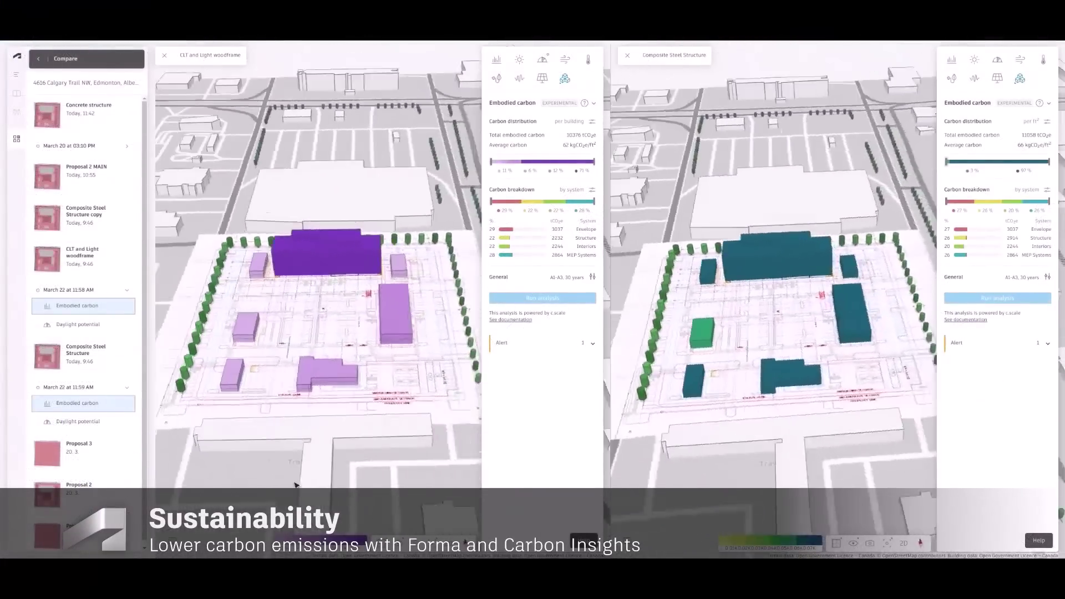
click(934, 123)
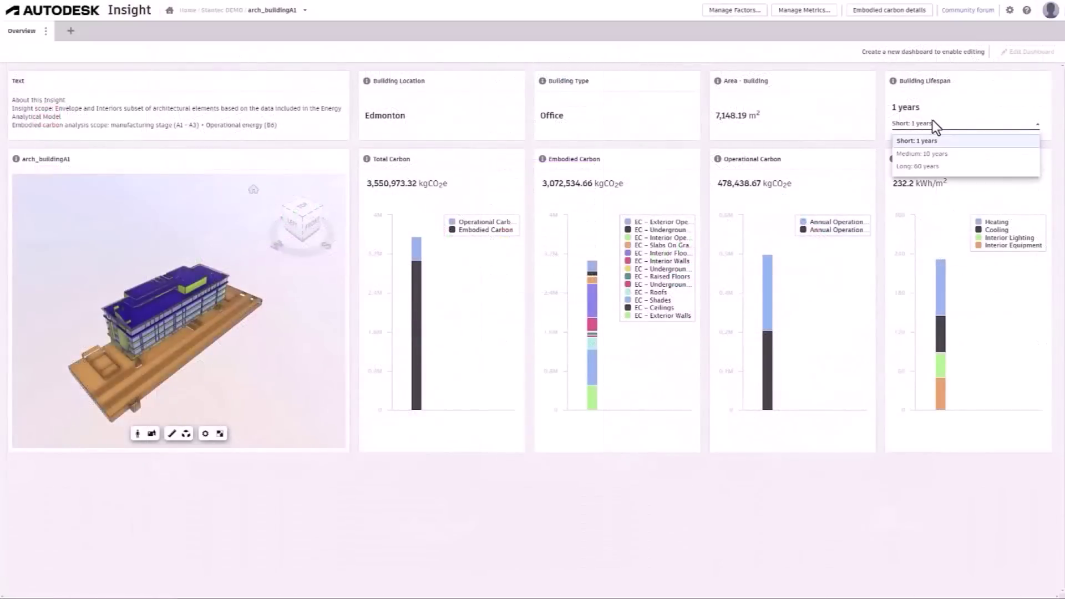
click(926, 154)
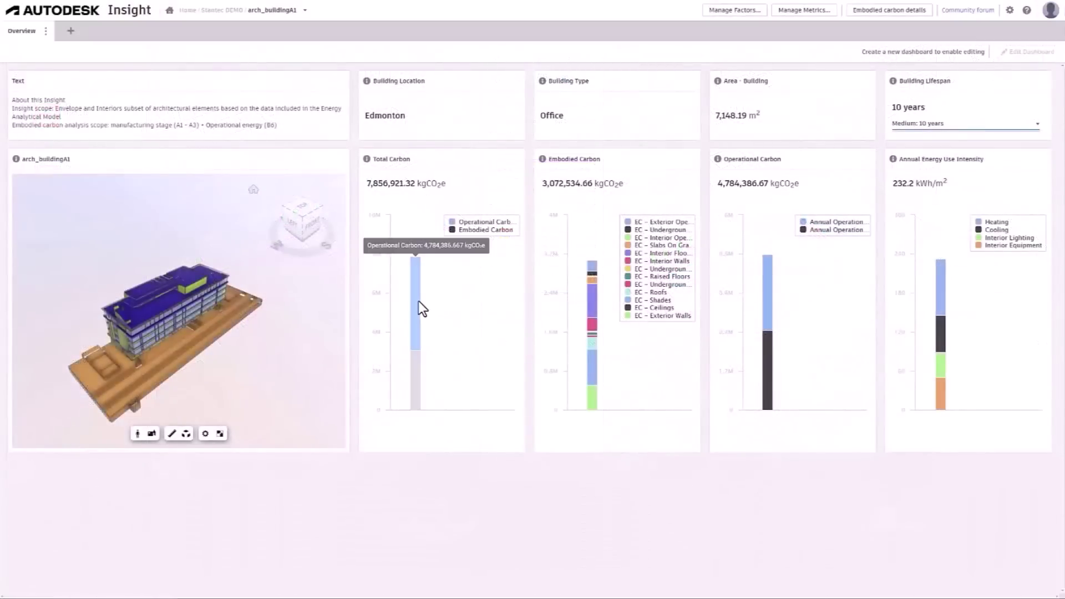
click(904, 123)
click(915, 141)
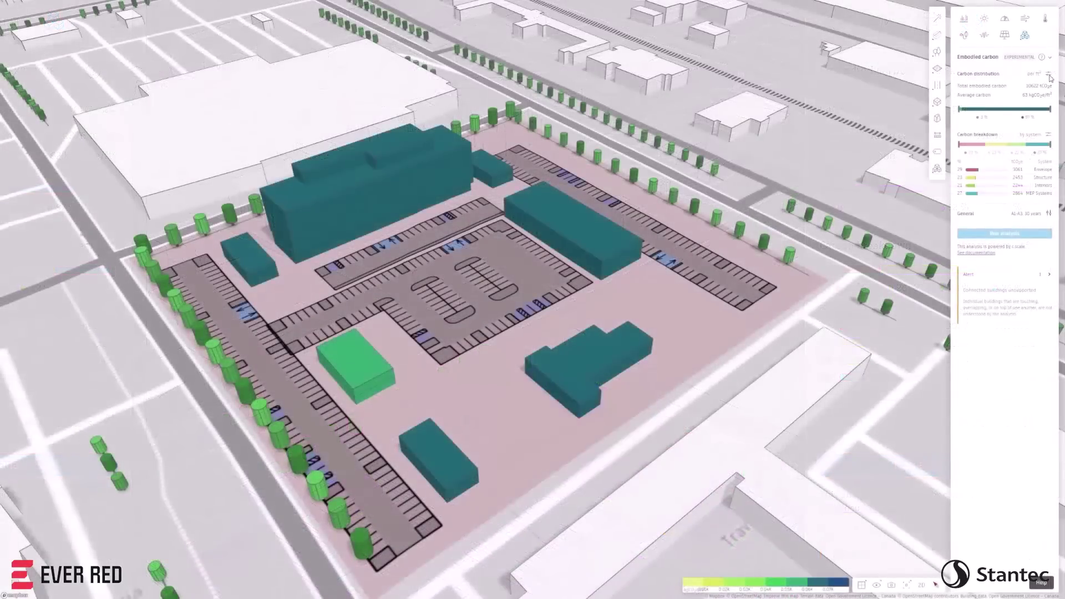
Show the site's embodied carbon distribution per building in Forma.
click(1049, 74)
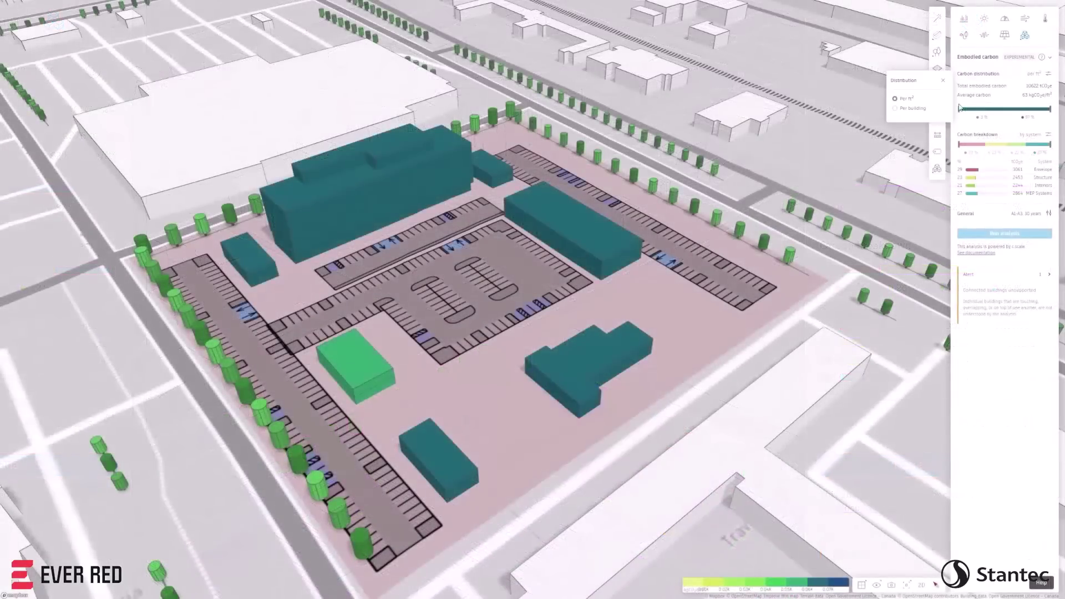
click(895, 109)
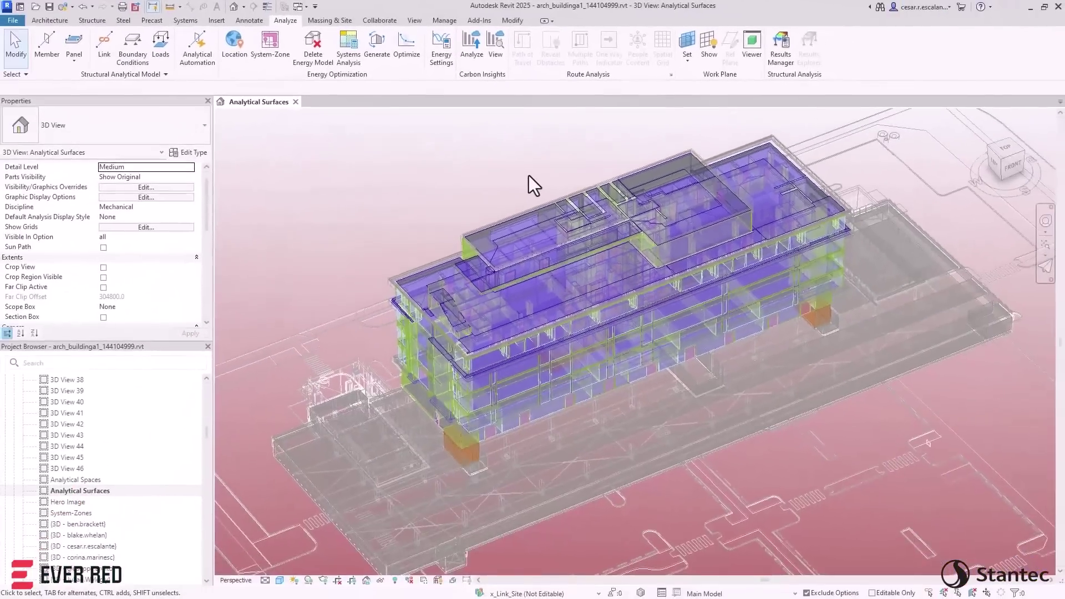
Keep energy export complexity at Complex with Shading Surfaces and send a Carbon Insights analysis.
click(442, 49)
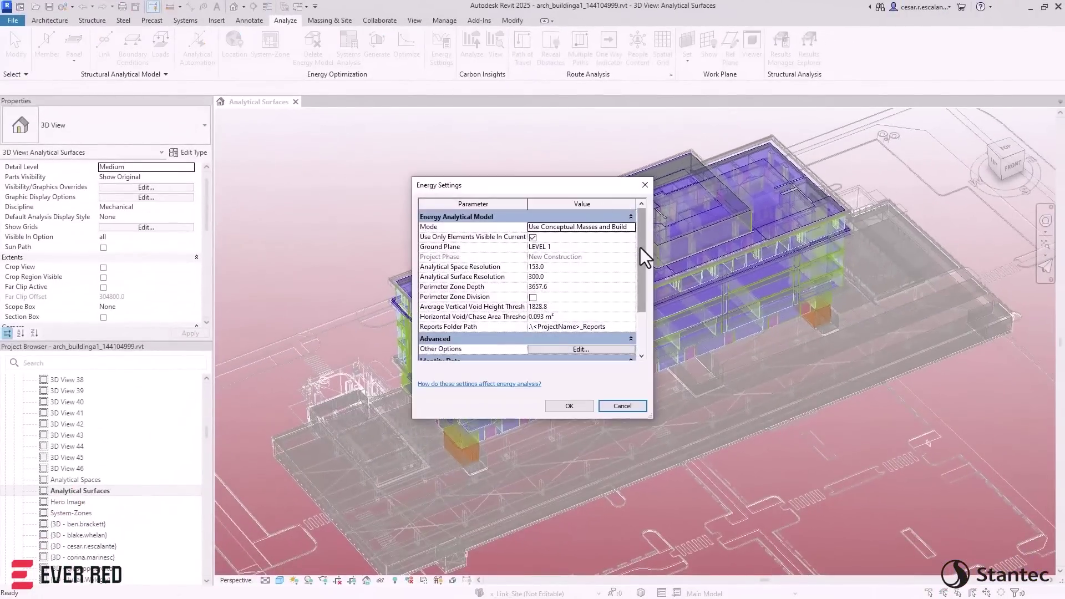
drag(641, 248, 641, 289)
click(585, 301)
click(629, 298)
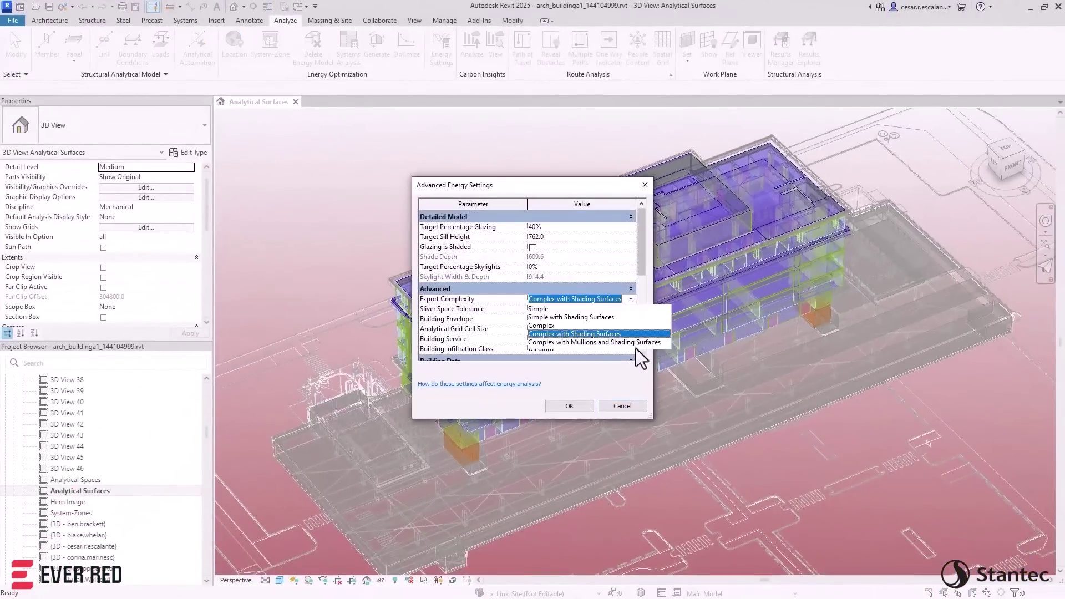
click(577, 406)
click(582, 407)
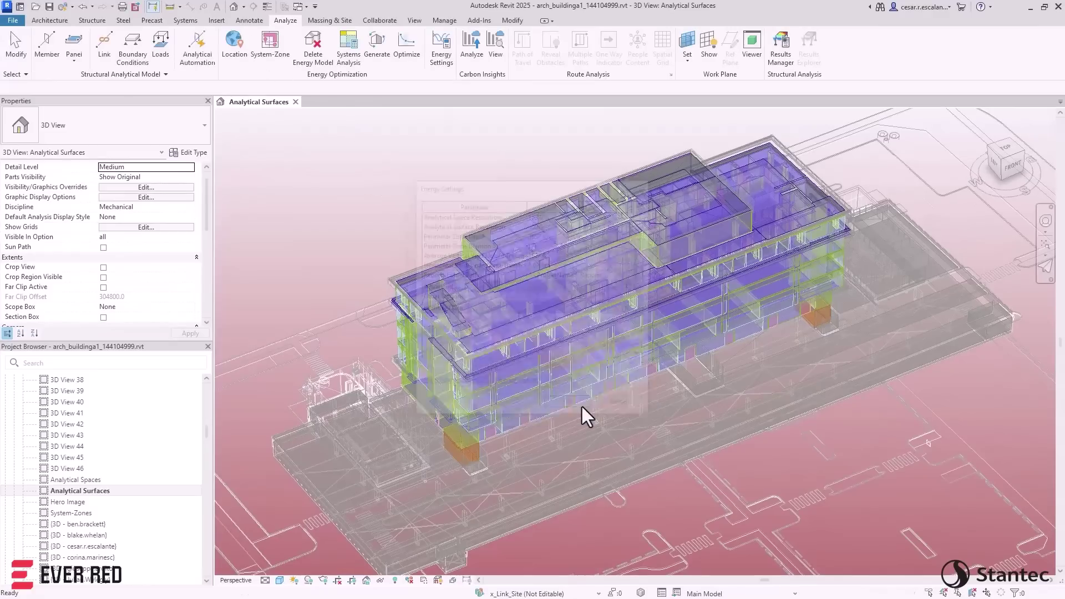
click(473, 49)
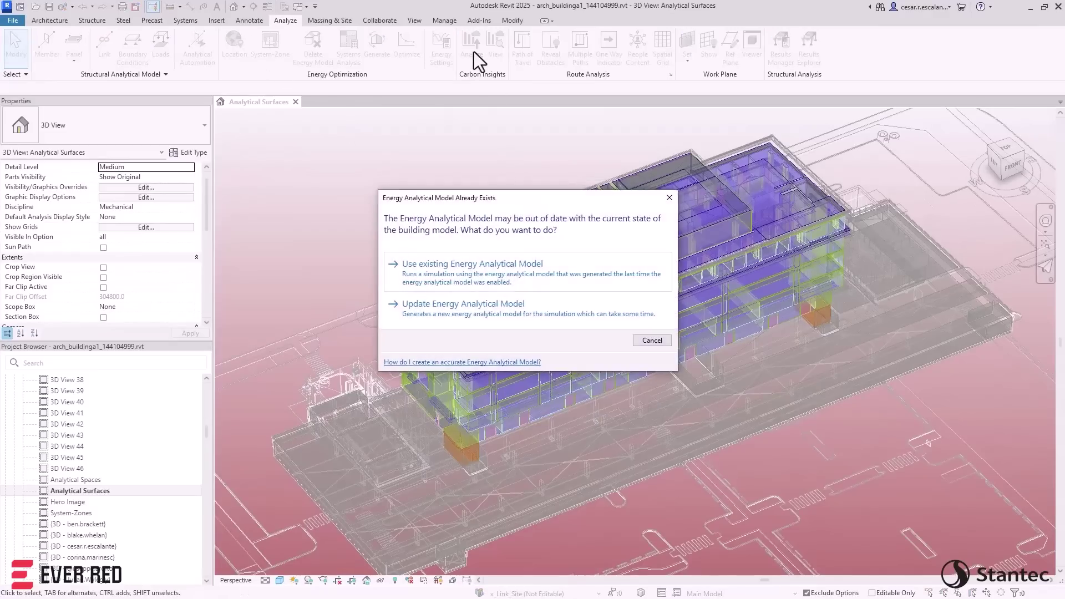
click(536, 288)
Finish sending the carbon analysis and add two Bar Chart cards to the Insight dashboard.
click(624, 385)
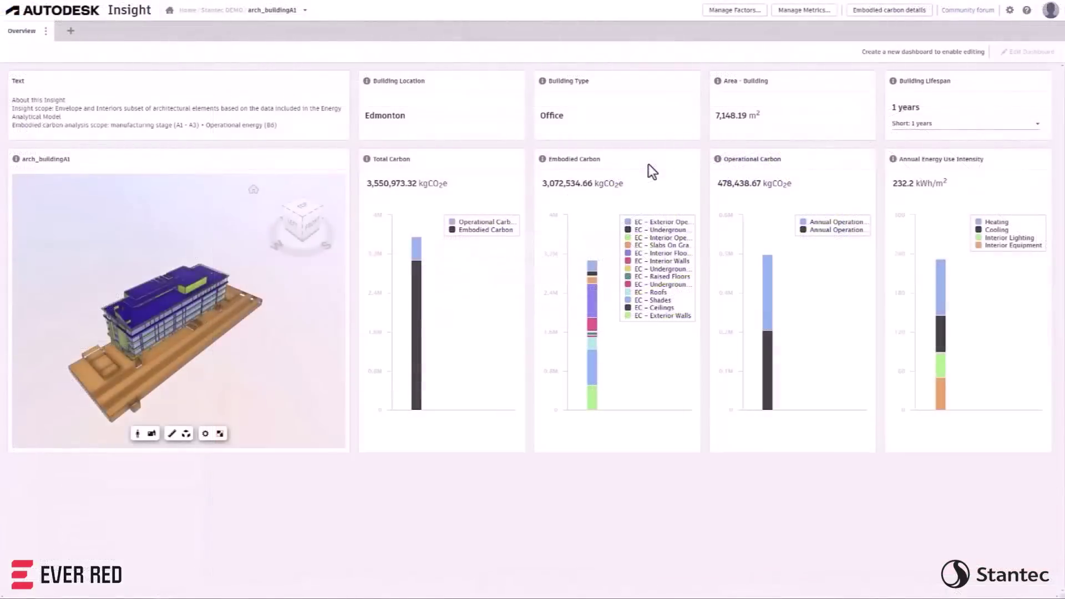
mouse_move(543, 160)
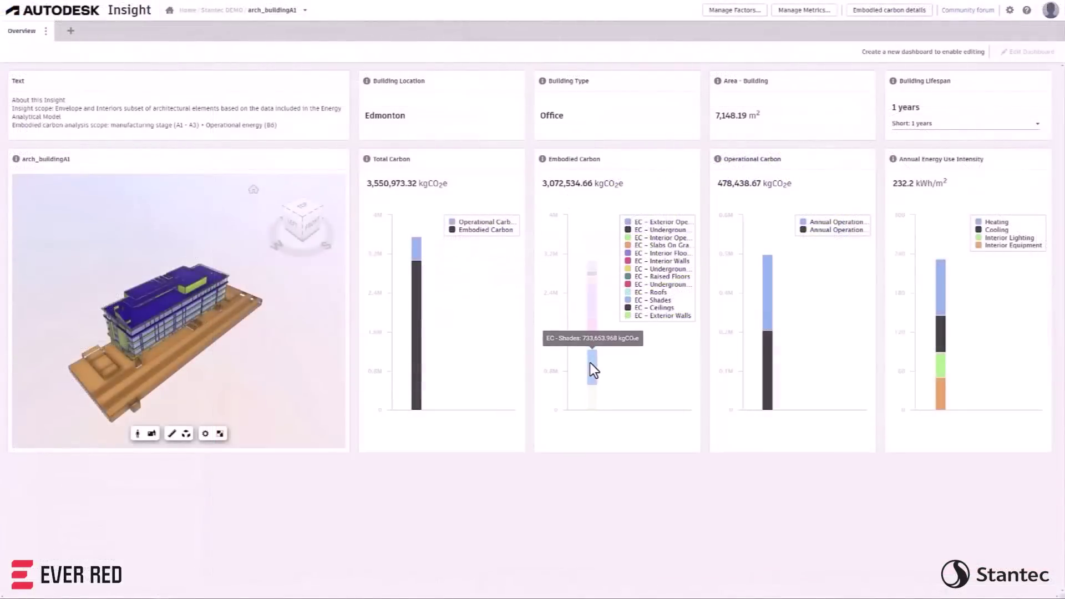
mouse_move(894, 160)
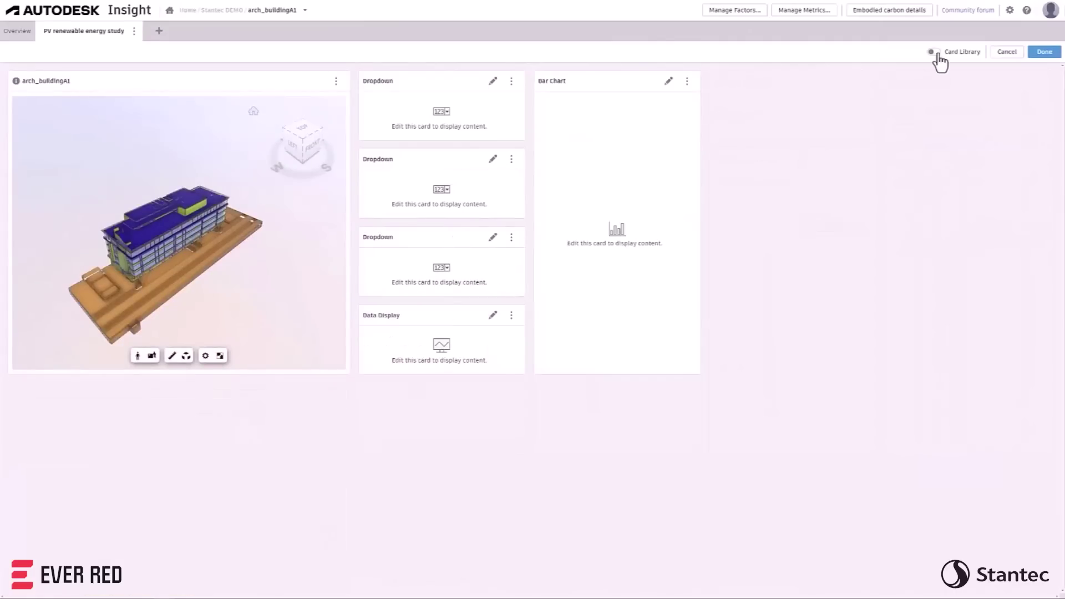
click(932, 52)
drag(975, 183, 111, 395)
click(932, 52)
Base the Dropdown card on PV System Efficiency Ratio, set it to High 0.2, and adjust PV panel capacity.
click(493, 81)
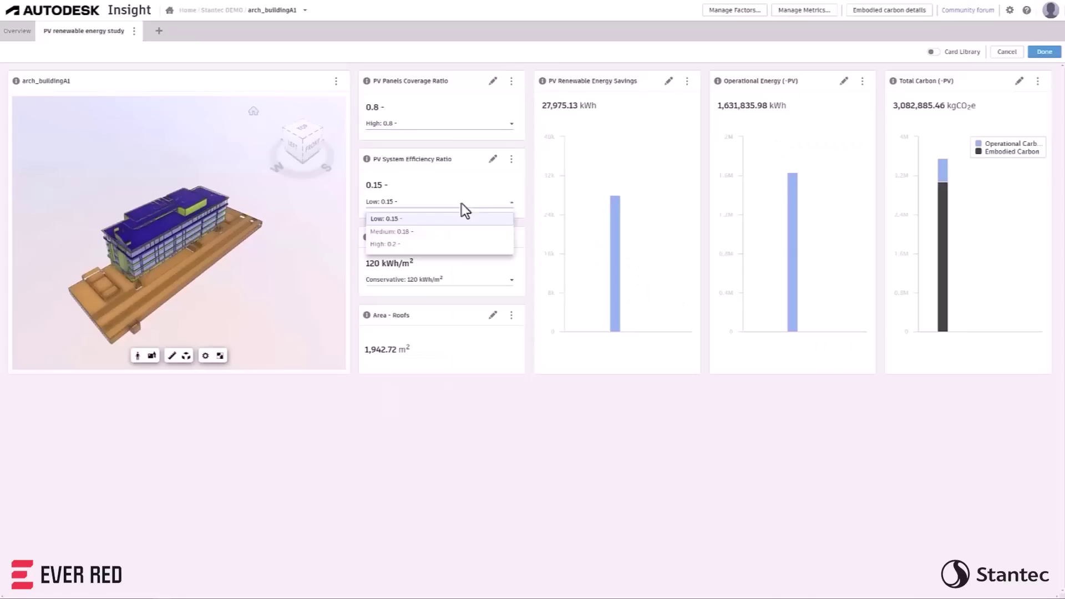
click(455, 207)
click(439, 280)
click(433, 302)
click(438, 202)
click(430, 255)
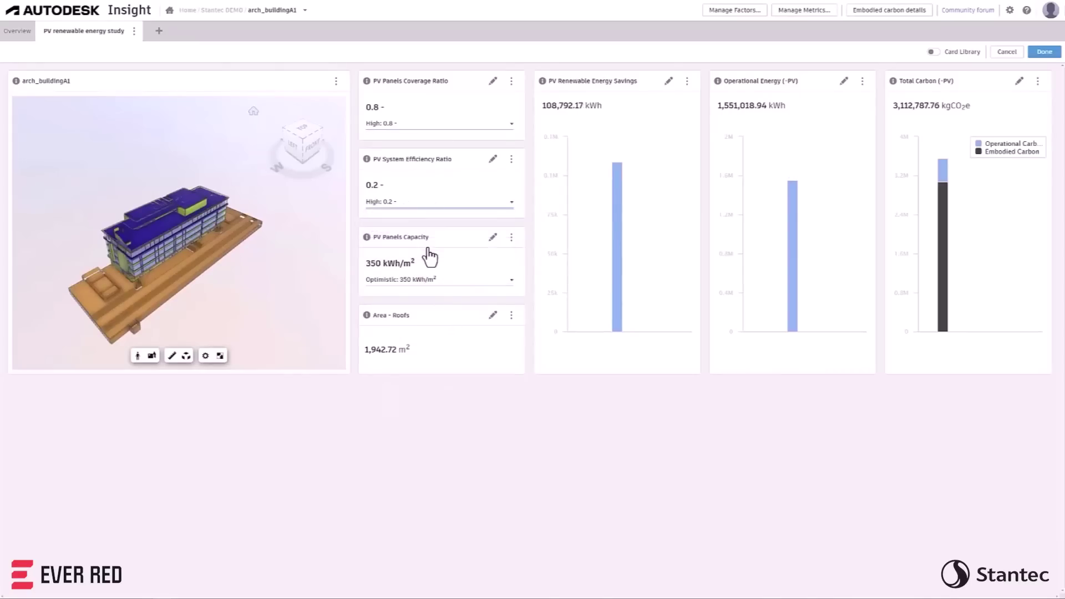
click(438, 279)
click(430, 311)
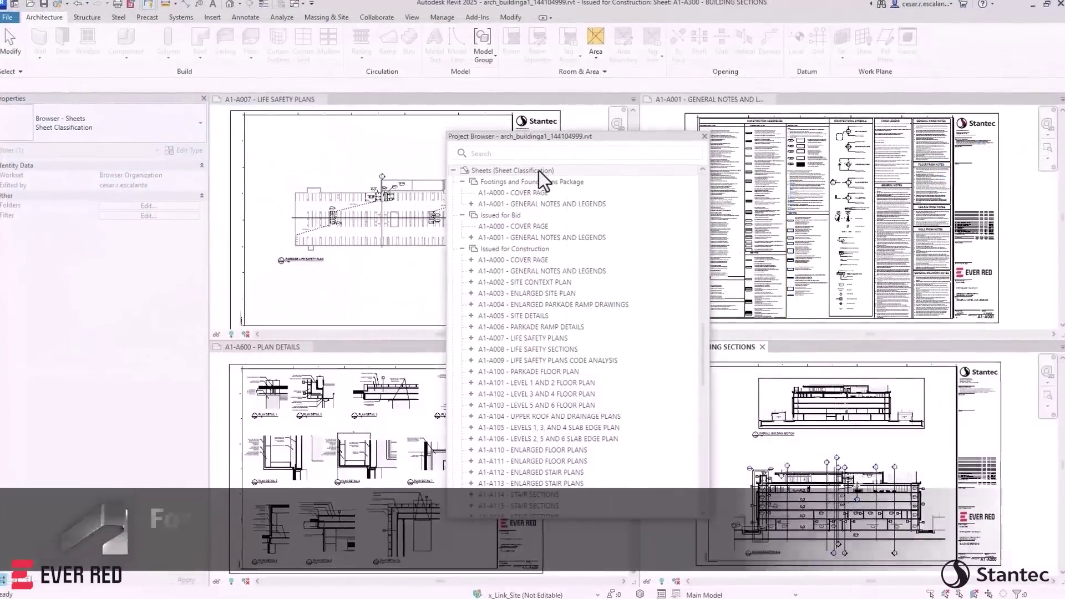
Create a new sheet collection named 'Addendum 1'.
right_click(541, 172)
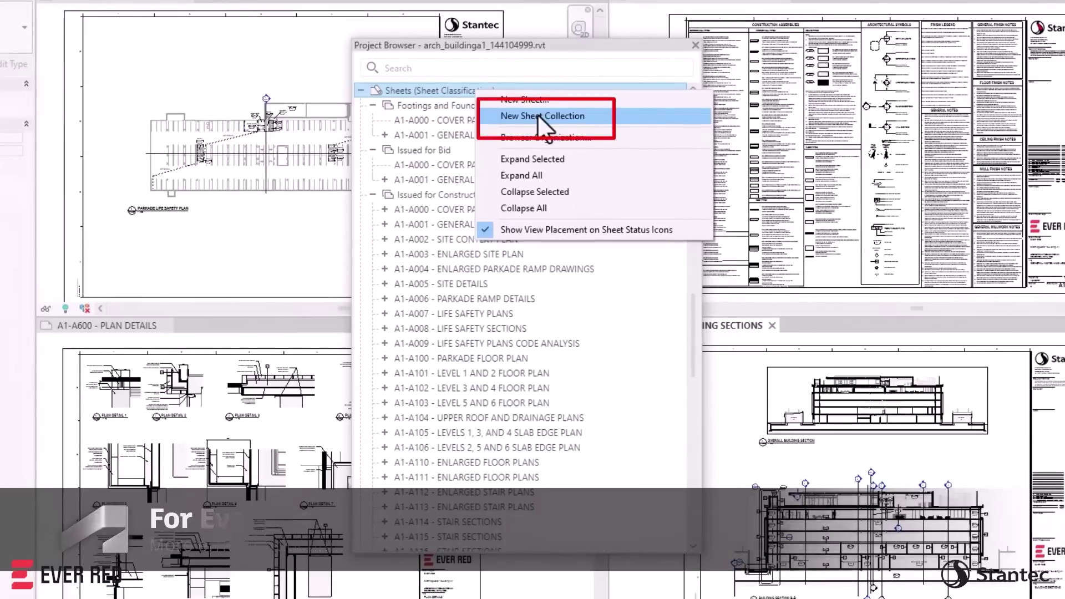
click(537, 115)
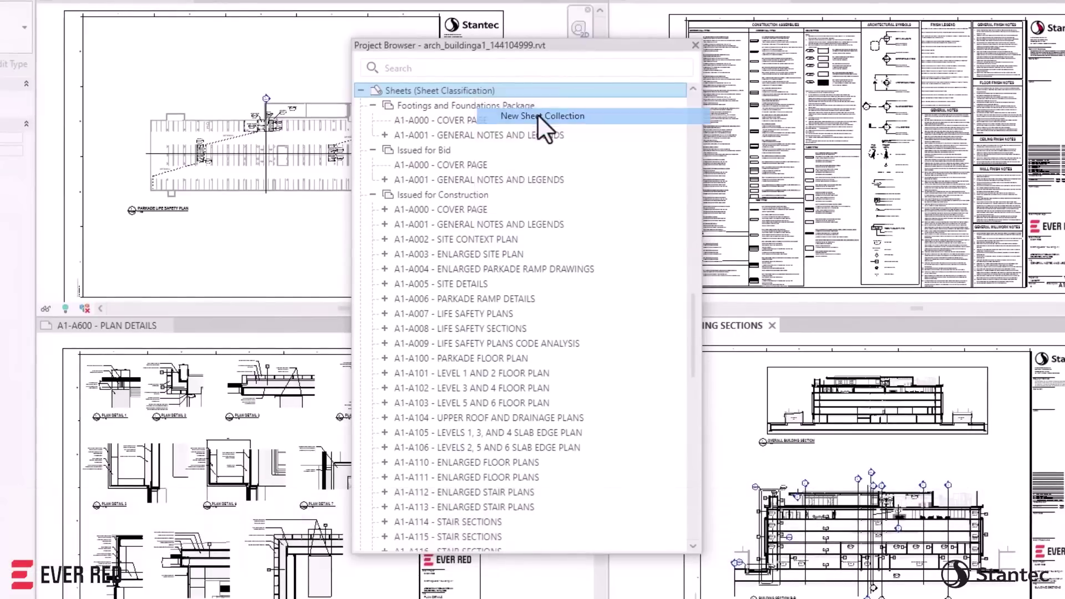
right_click(449, 108)
click(504, 151)
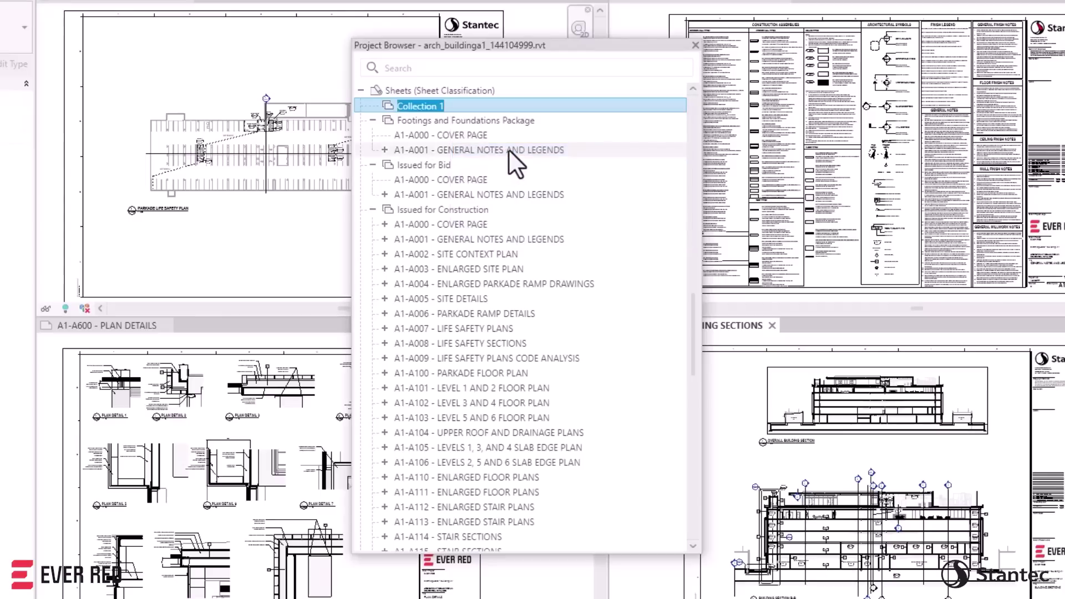
text(Addendum 1)
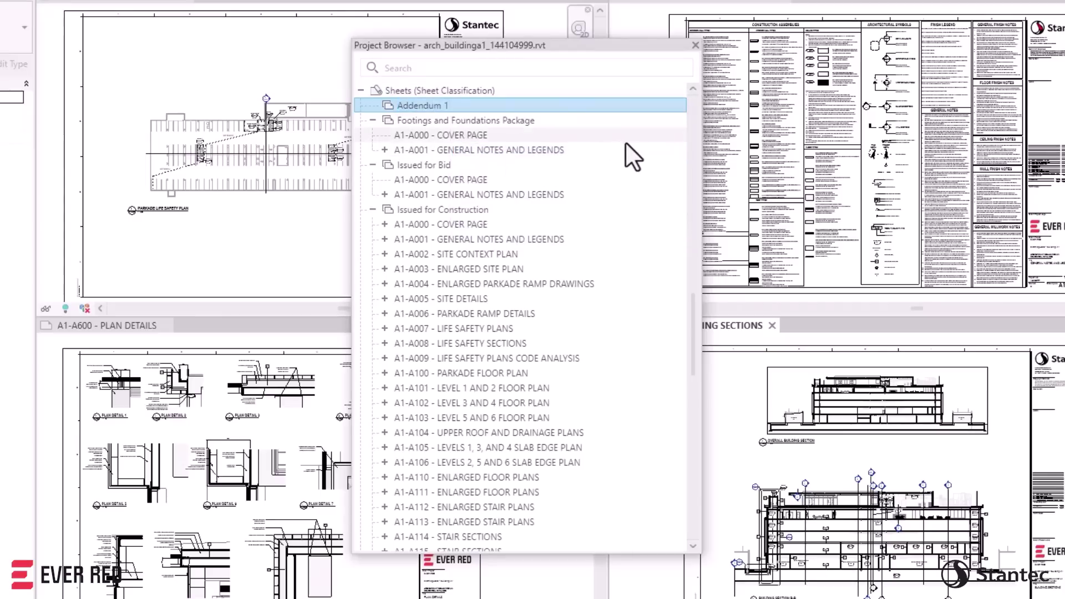
key(Return)
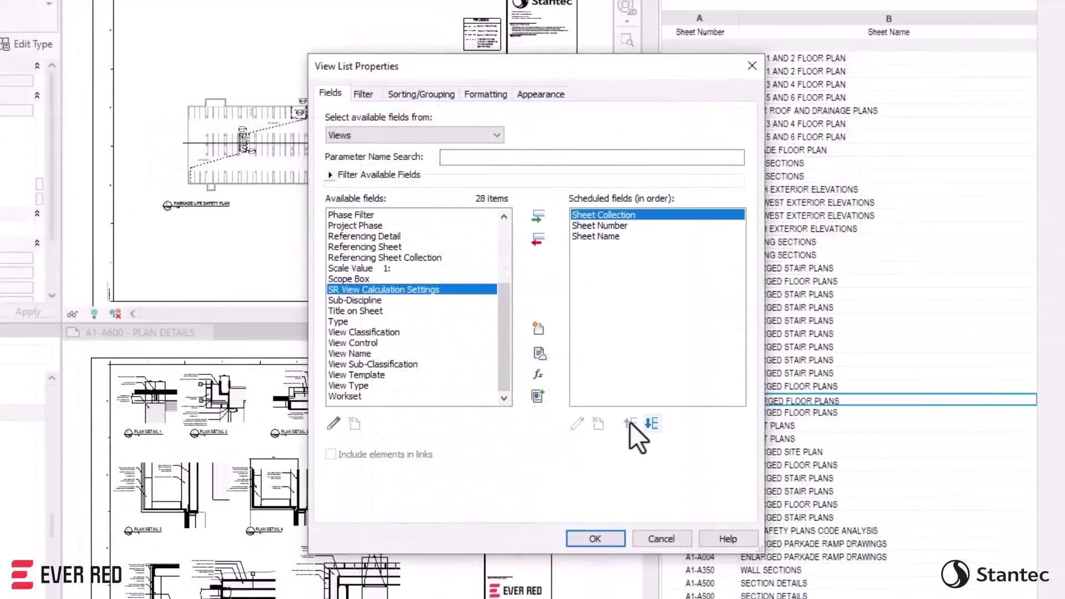
Filter the sheet list to Sheet Collection equals Issued for Construction.
click(371, 94)
click(466, 148)
click(418, 174)
click(703, 150)
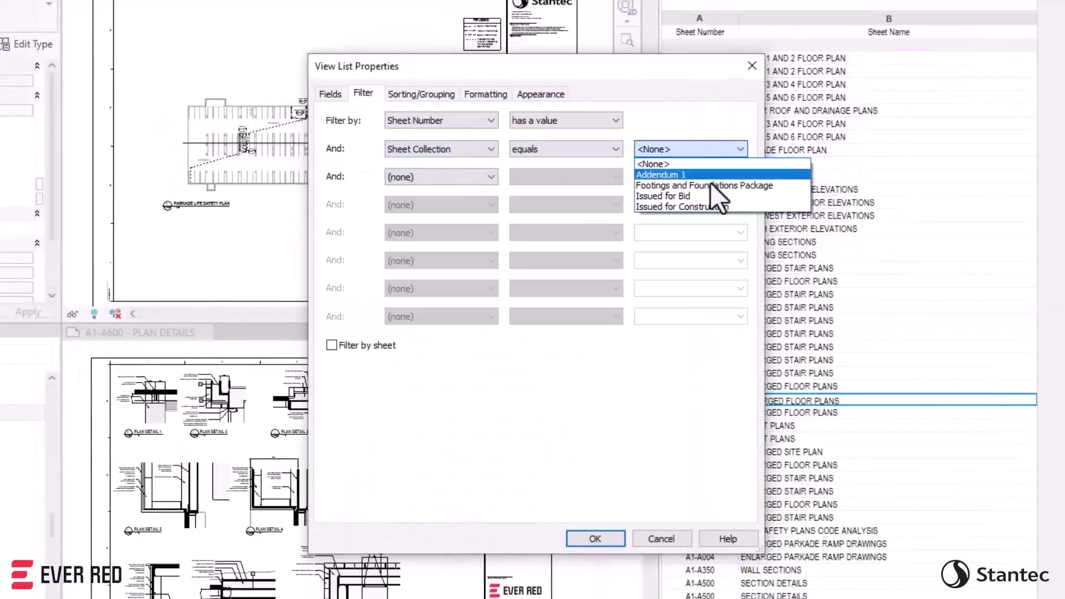
click(705, 209)
click(612, 532)
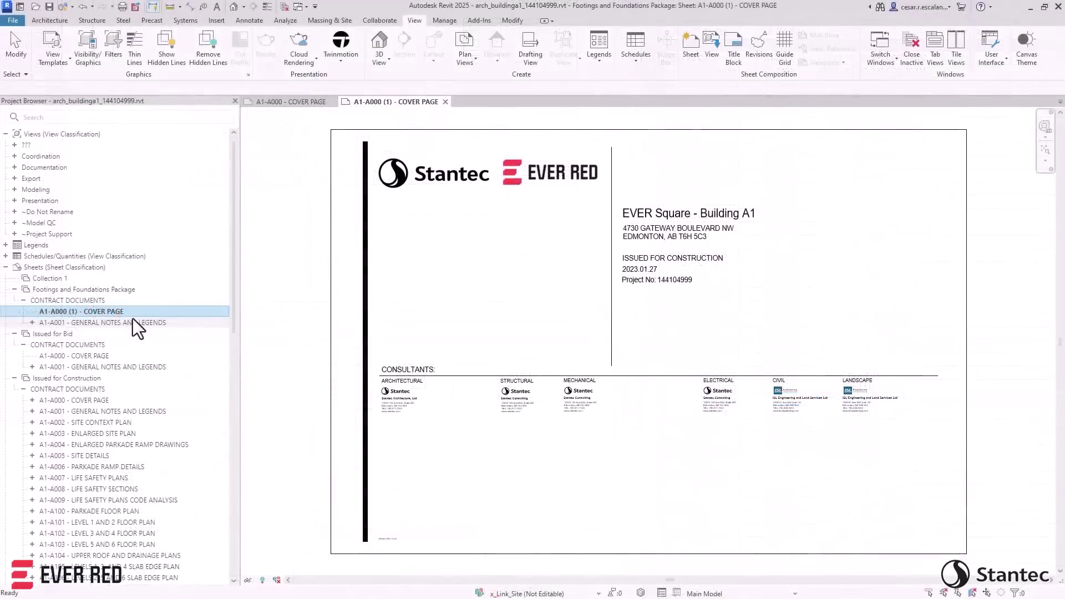
Renumber the cover sheet A1-A000 and open the STAIRS BASE DETAIL drafting view via 'stair detail' search.
right_click(125, 313)
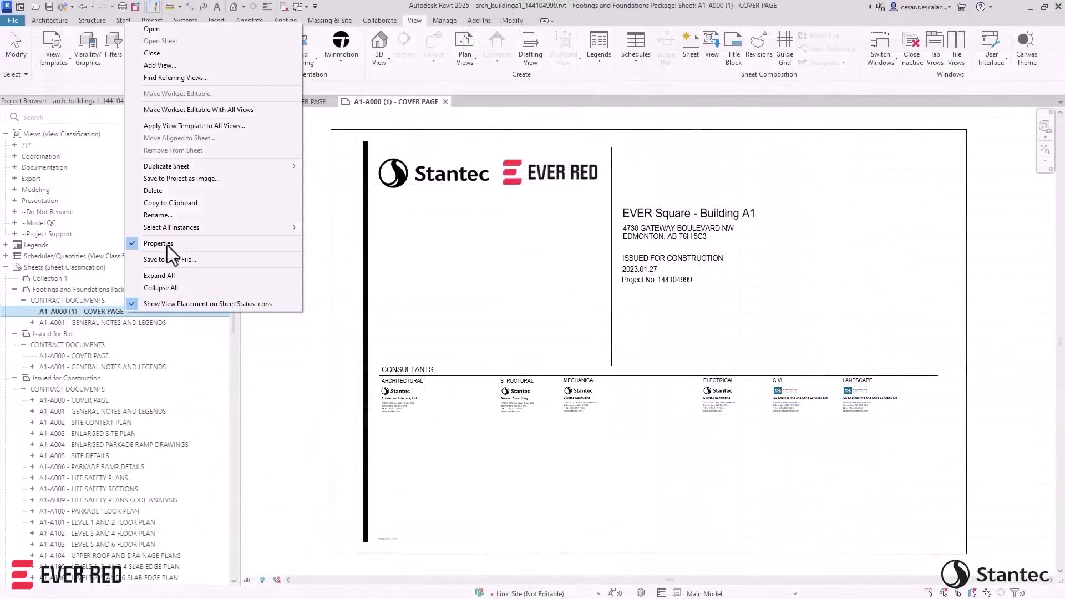
click(185, 215)
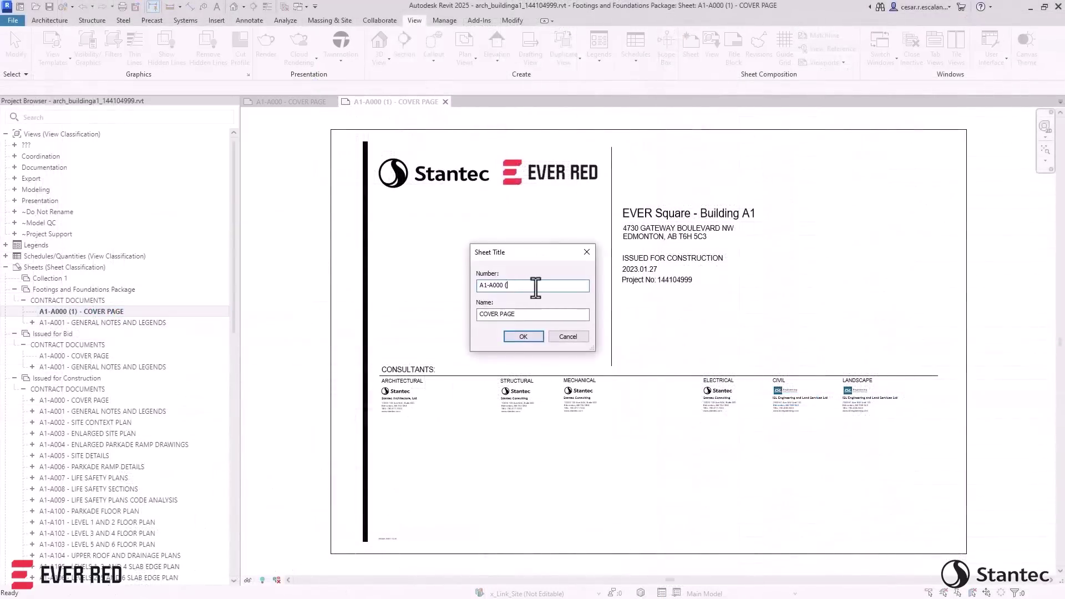
click(533, 335)
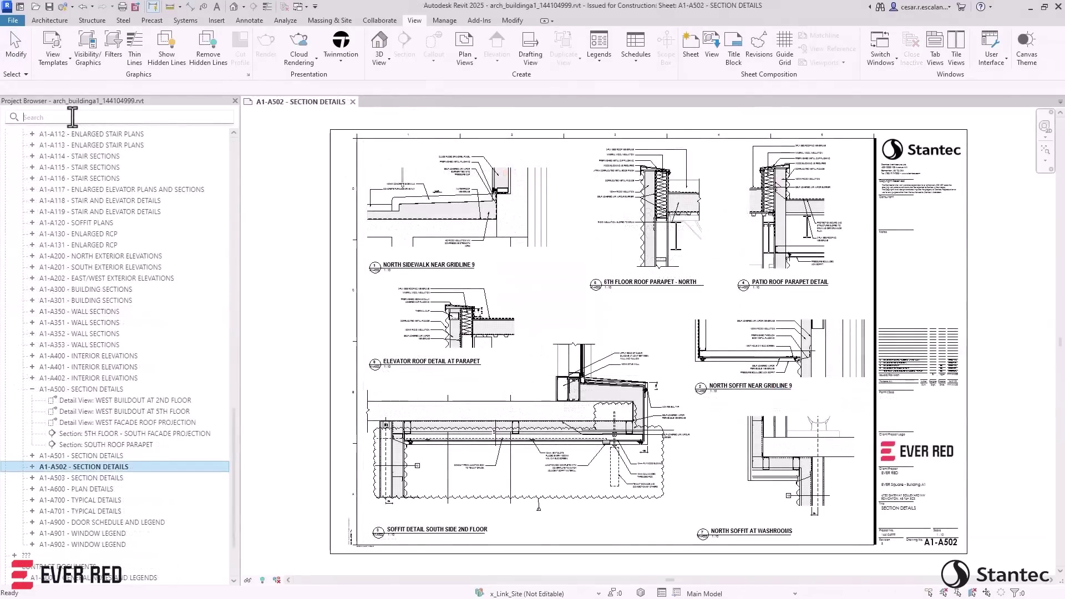
text(stair)
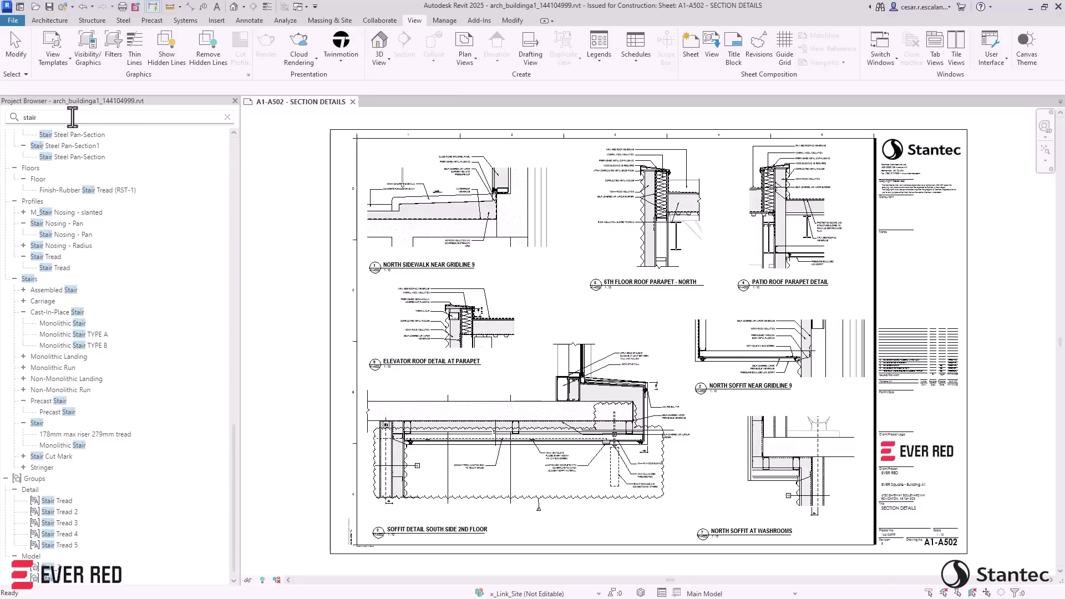
text( deta)
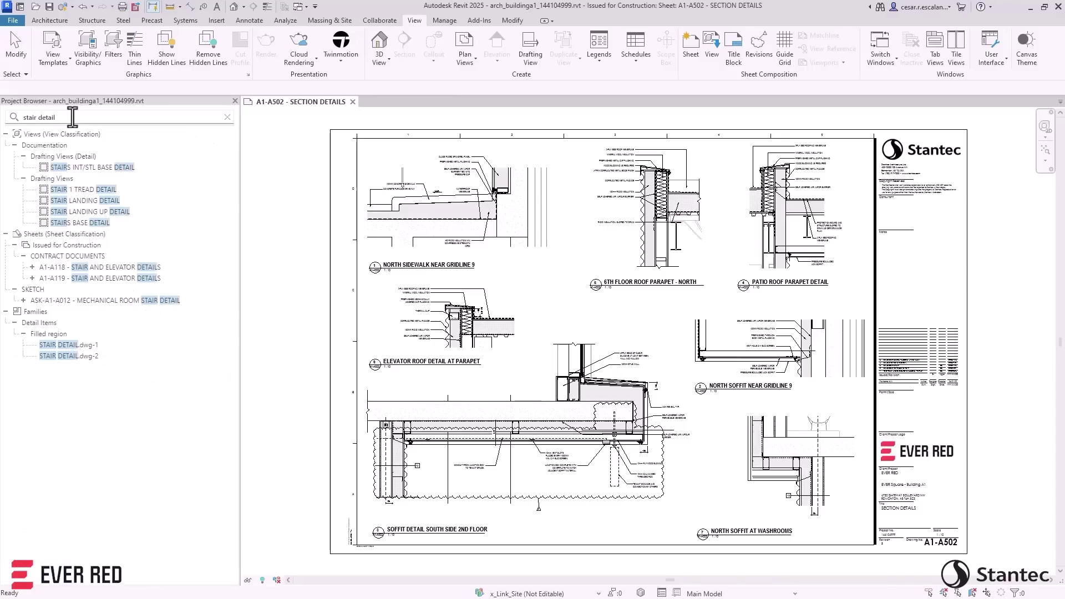
text(il)
double_click(94, 224)
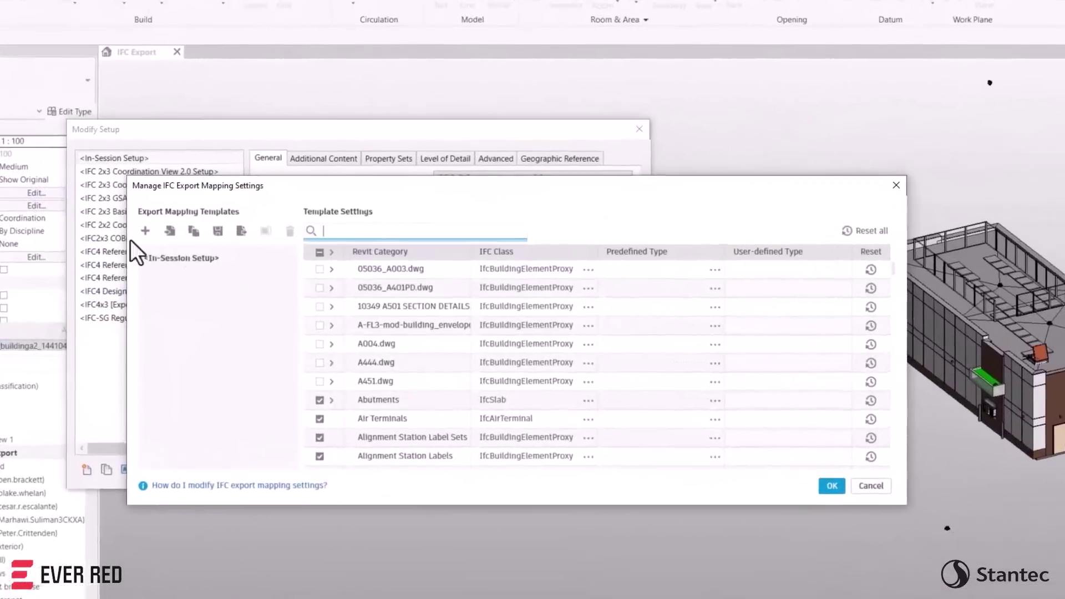
Create and save a new IFC export mapping template named IFC-Export-1.
click(133, 232)
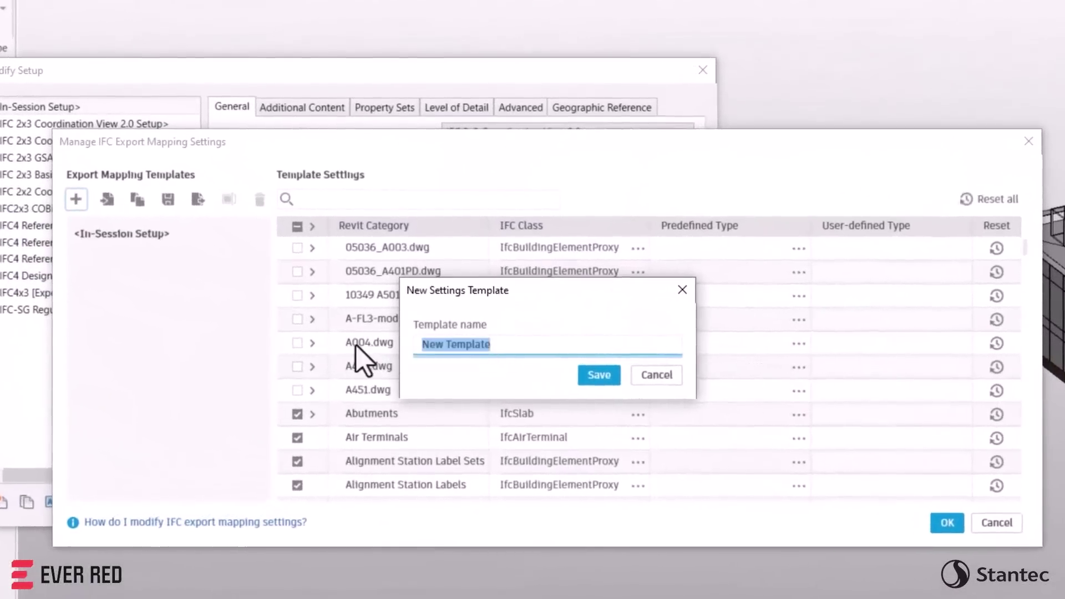
text(IFC-Export-1)
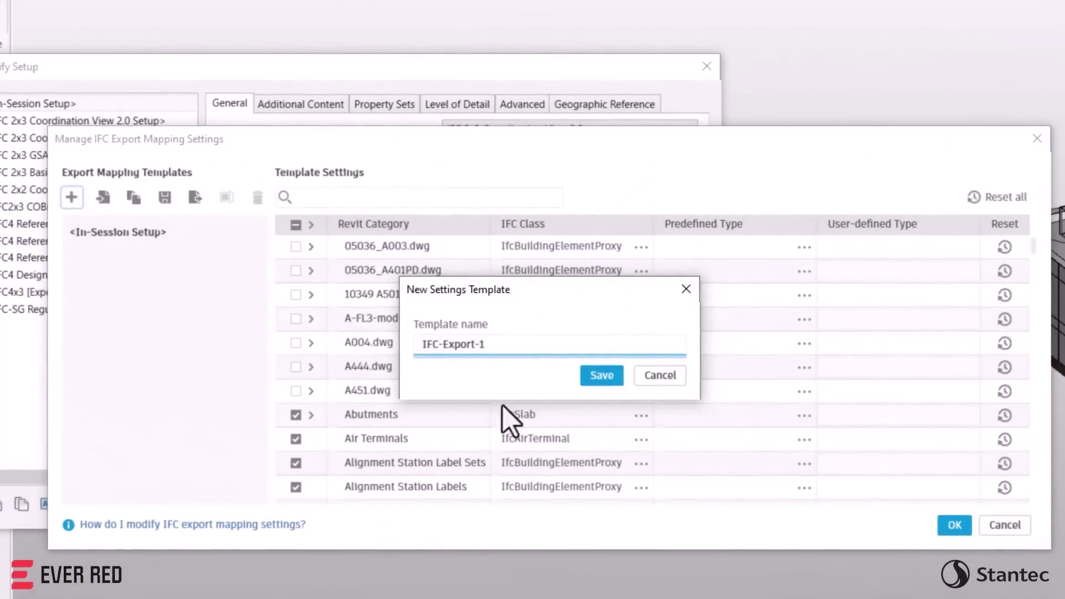
click(599, 376)
Map the Walls category to IfcWall with STANDARD type and begin adding a CAD link.
click(362, 194)
text(w)
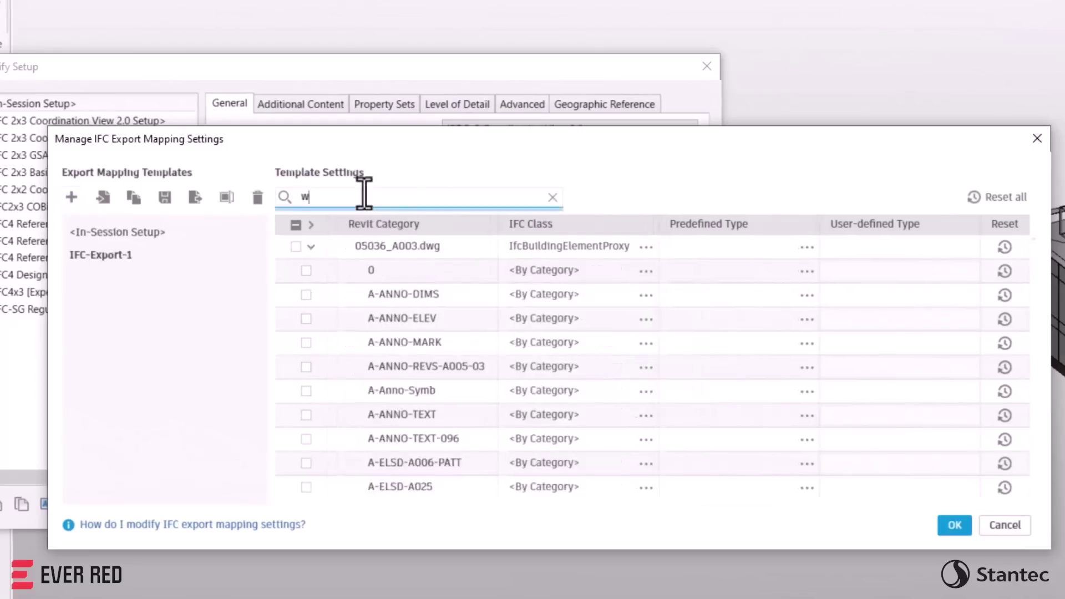
text(alls)
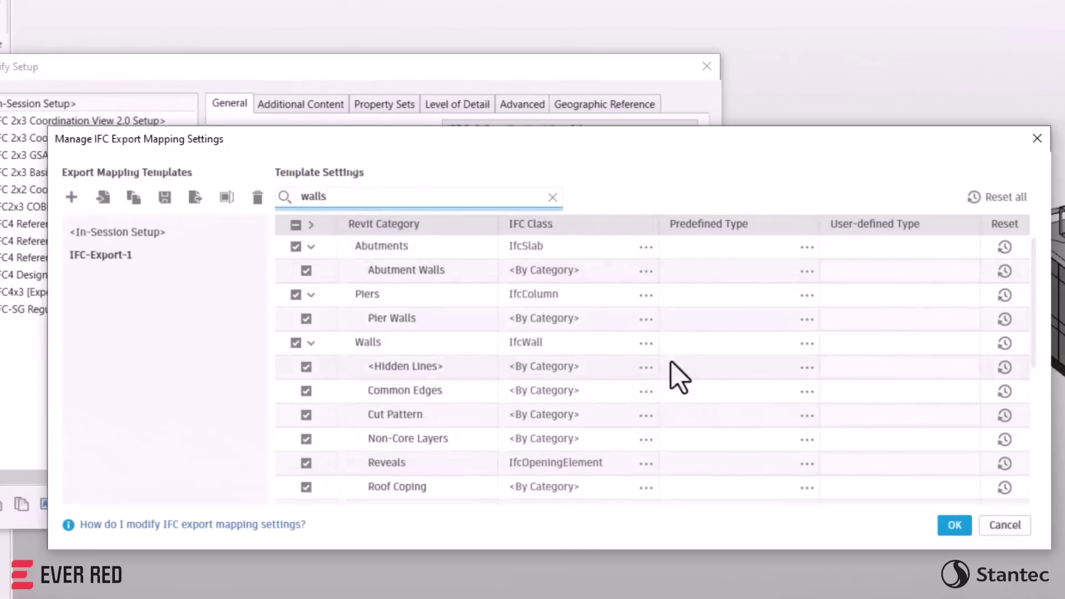
click(647, 344)
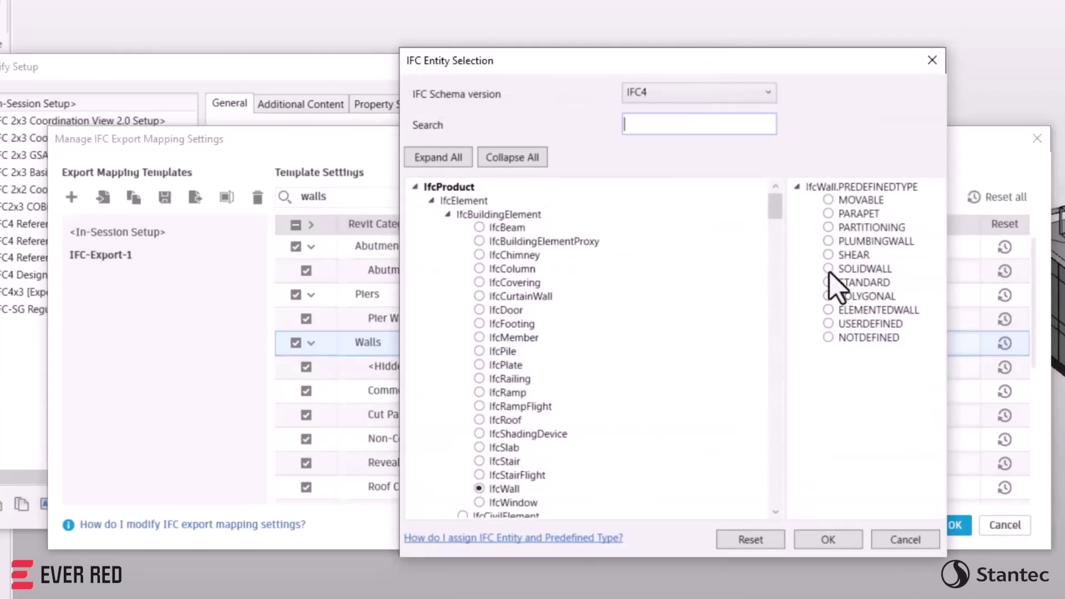
click(832, 538)
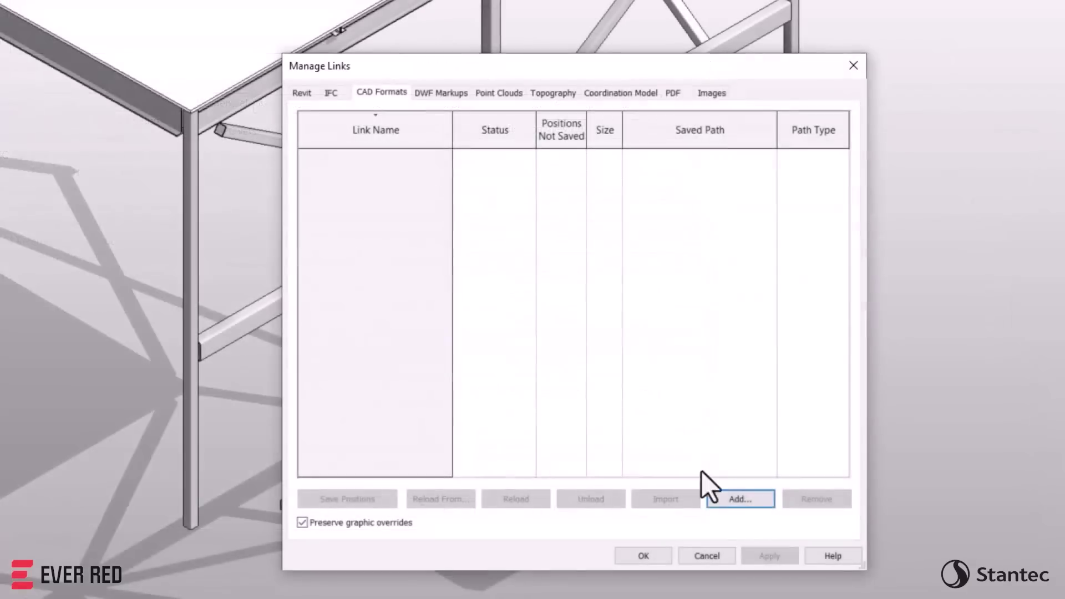
click(734, 497)
Link the chosen .stp STEP file into the model and select it in 3D.
click(522, 194)
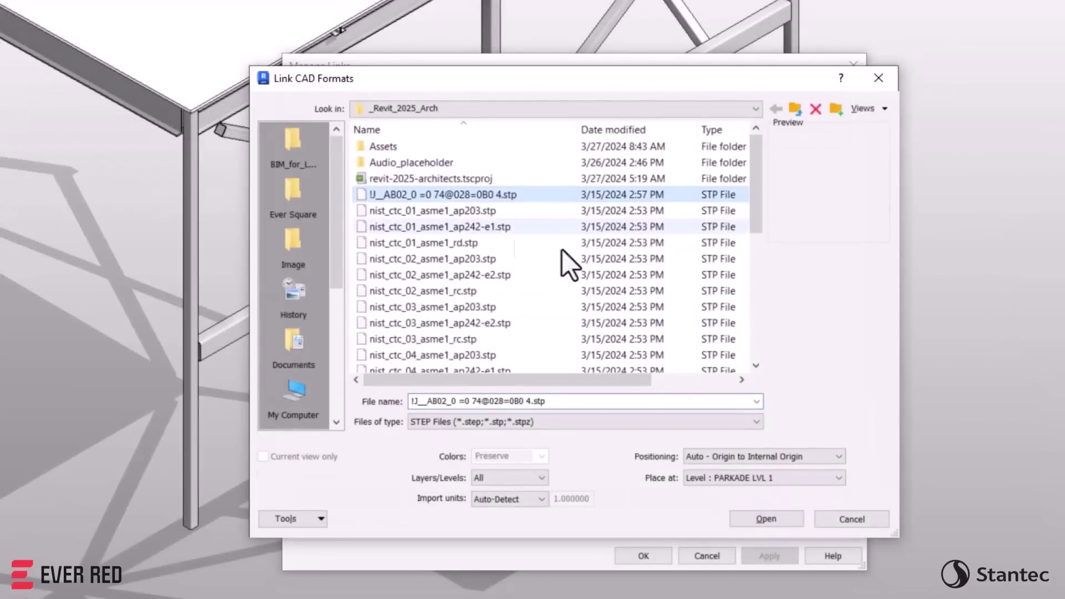
click(766, 519)
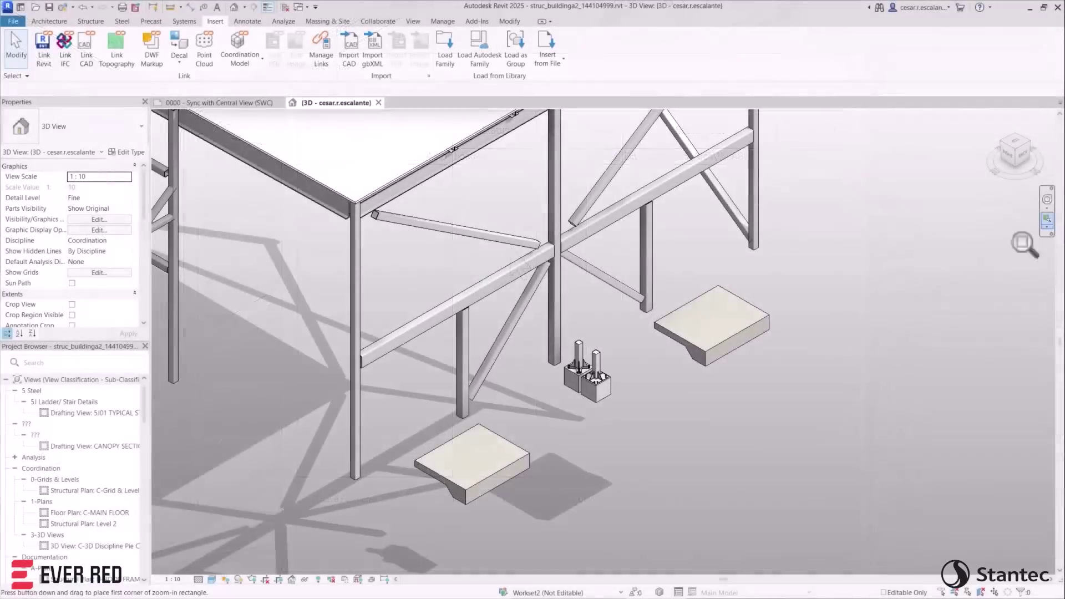
scroll(756, 511, up, 3)
click(605, 377)
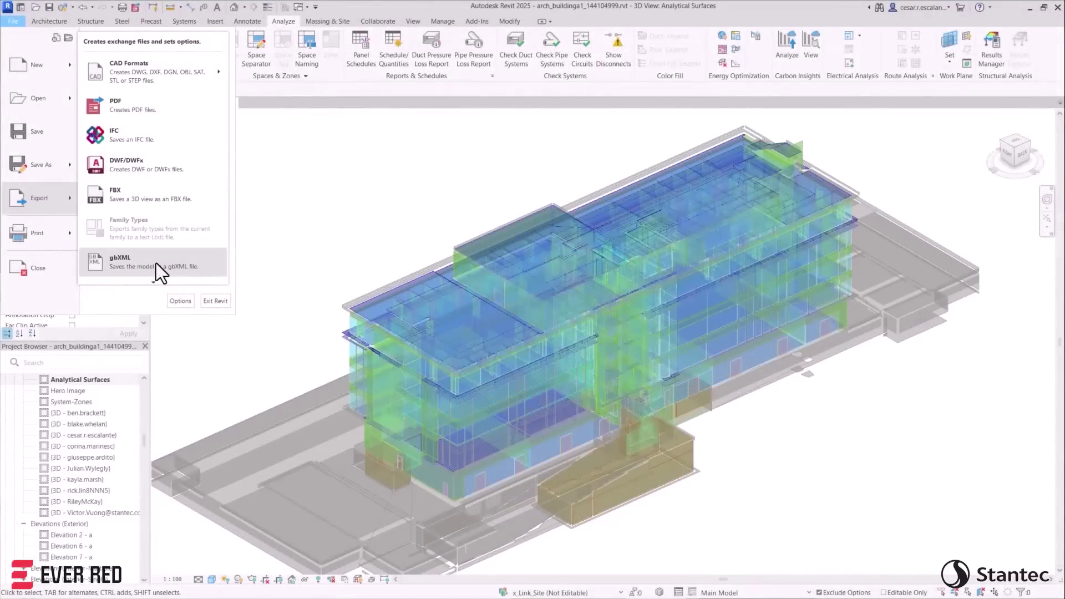
Export the model as gbXML using building elements and open the Location settings.
click(155, 263)
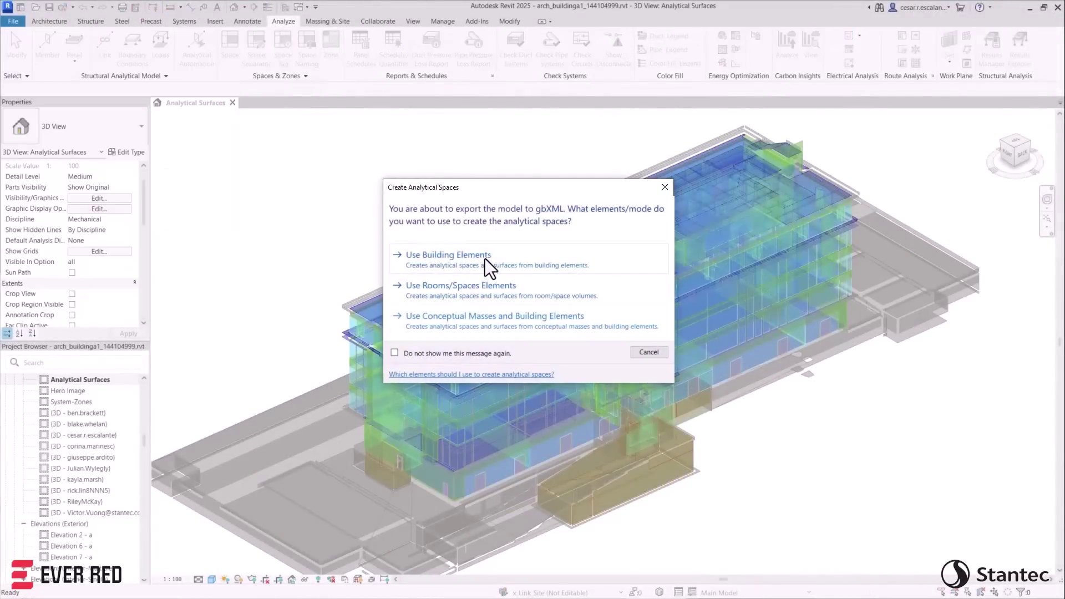
click(485, 259)
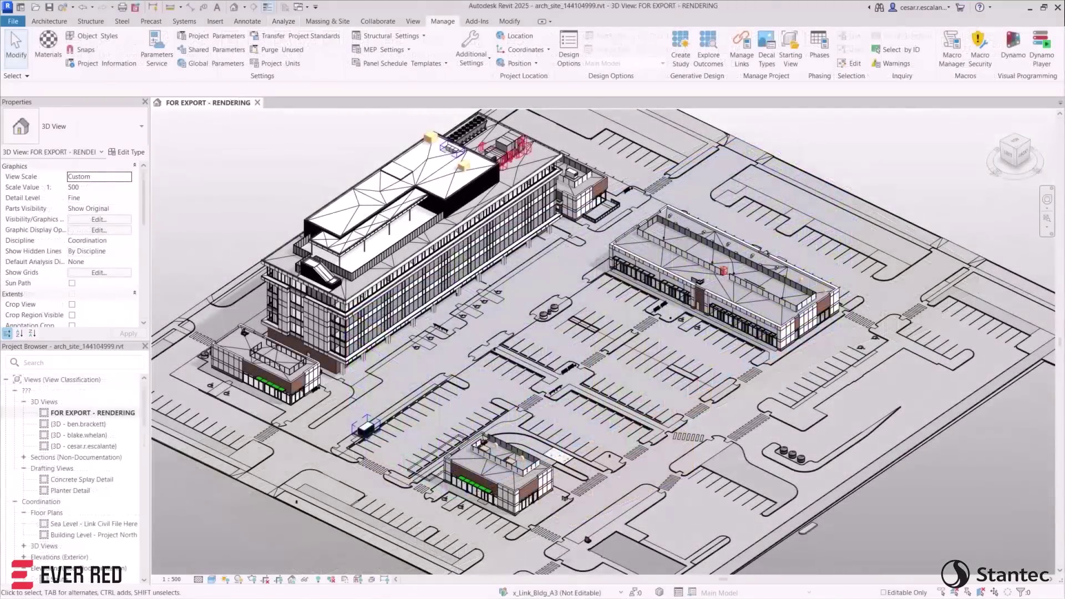
click(528, 39)
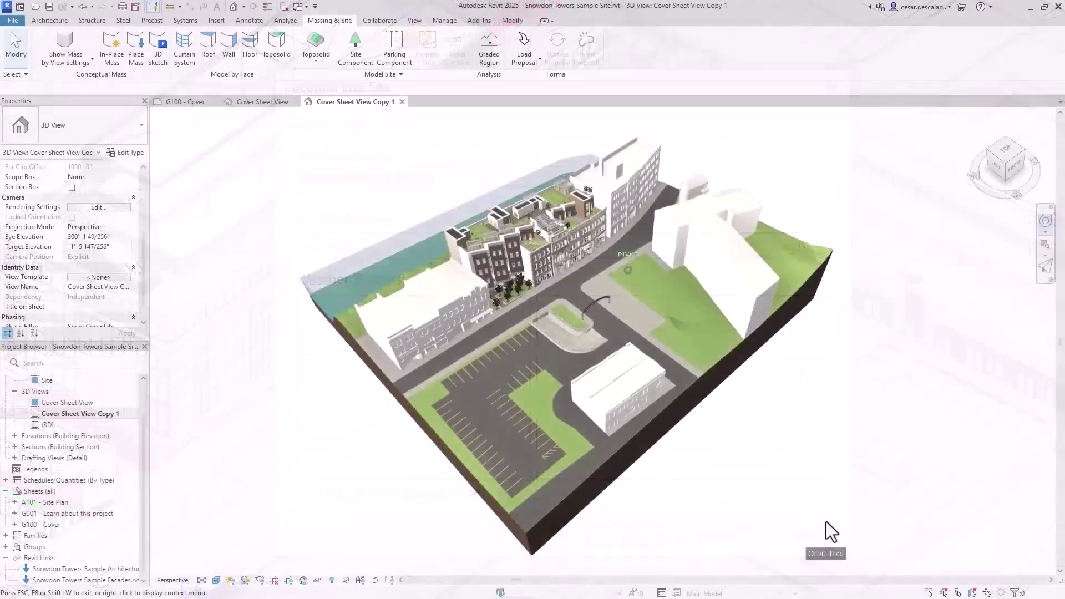
Isolate the Snowdon Towers site toposolid in the 3D view.
drag(827, 521, 217, 518)
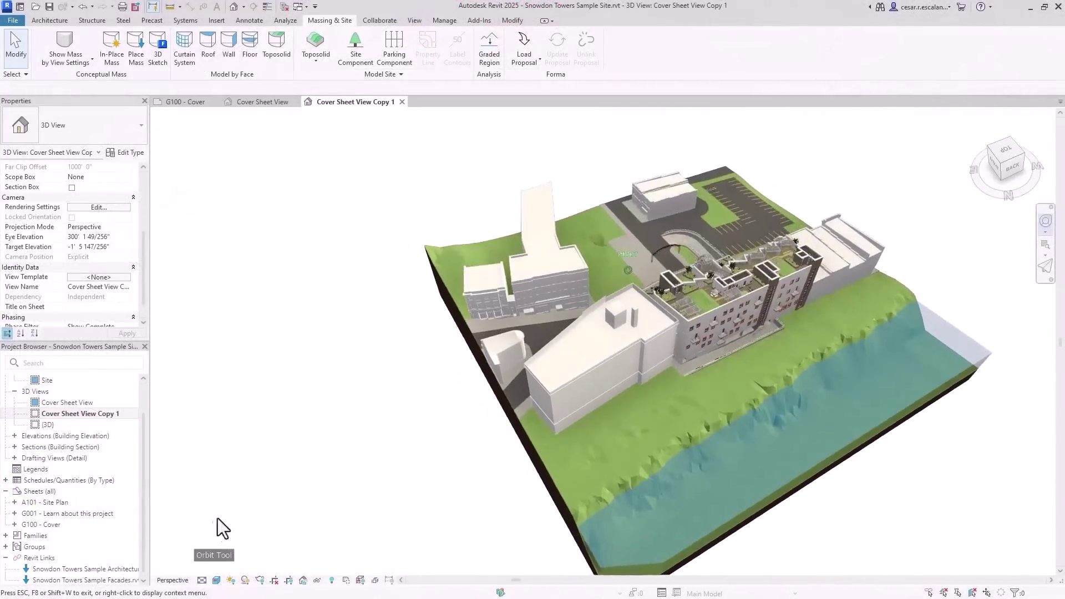
click(631, 453)
click(317, 581)
click(352, 550)
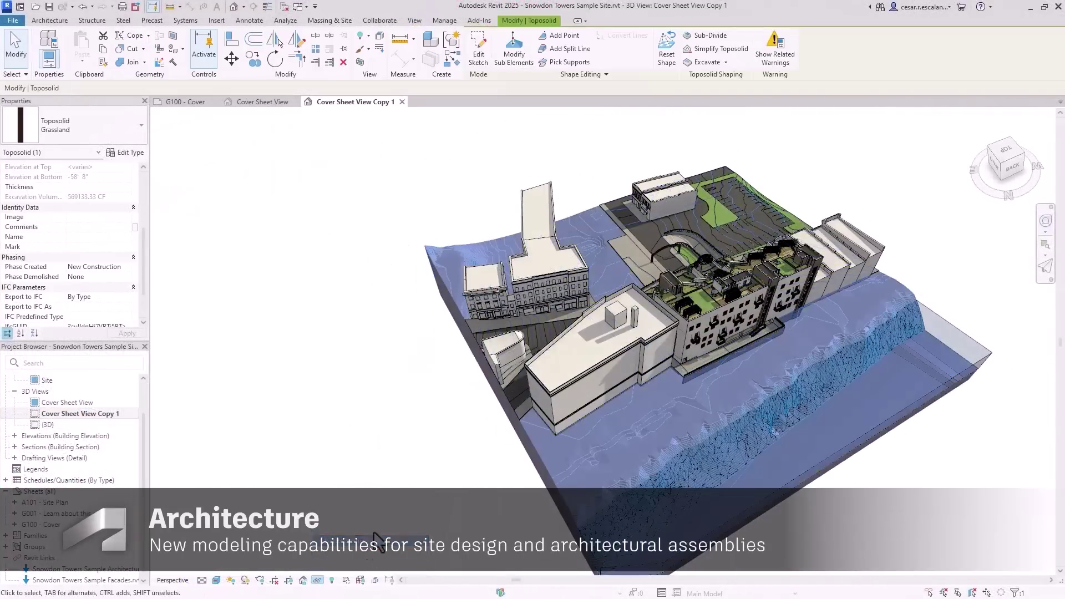
drag(355, 544, 374, 494)
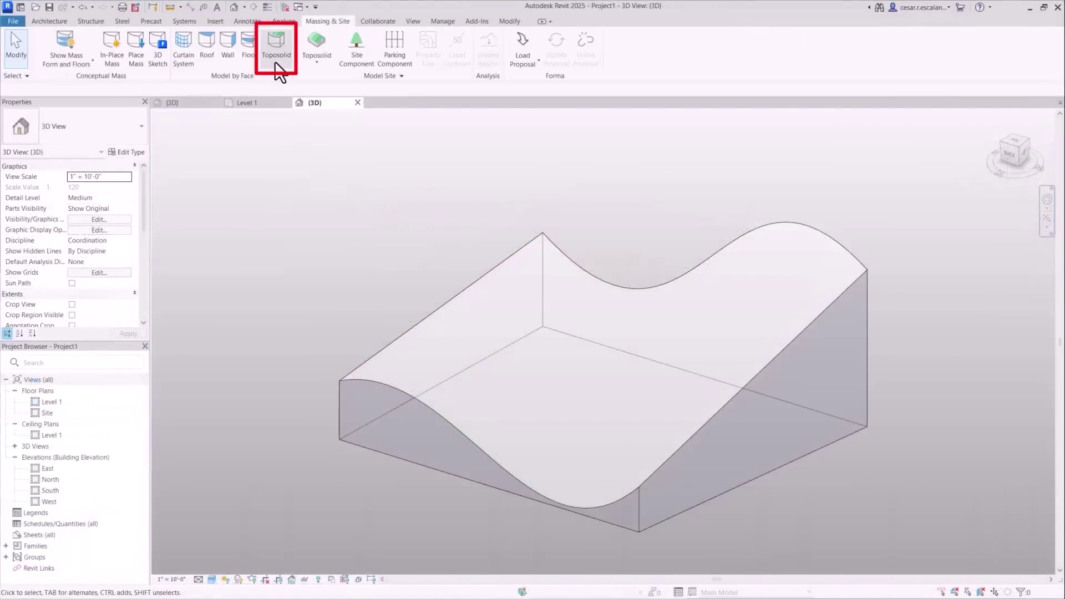
Create a Grassland 16" toposolid on the wavy mass's curved top face.
click(275, 62)
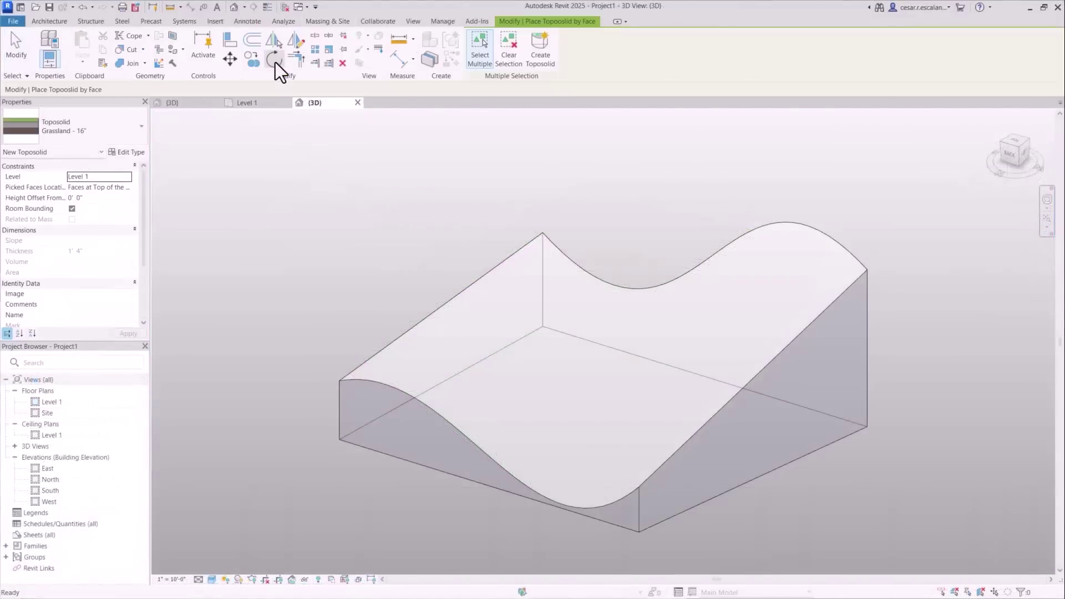
click(485, 278)
click(544, 63)
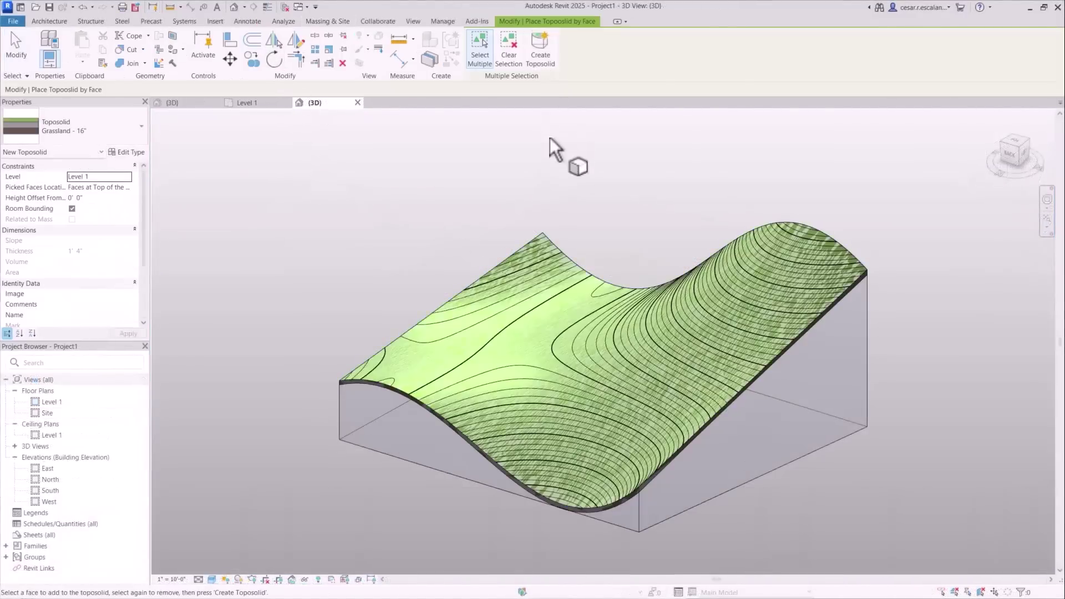
click(202, 239)
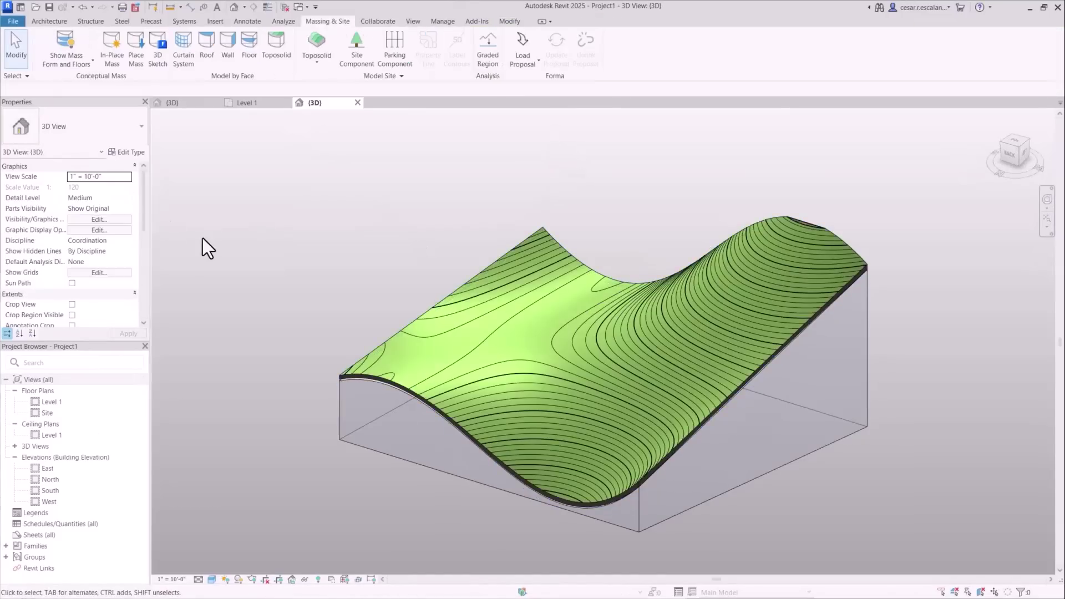
shift+middle_drag(304, 278, 674, 306)
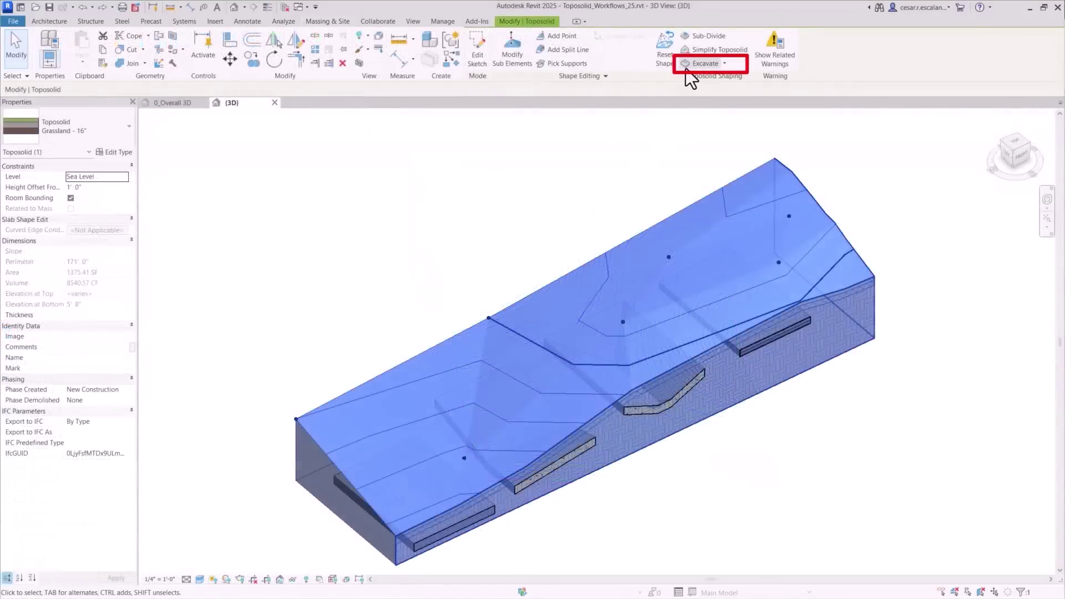
Excavate the toposolid with all four floors.
click(686, 68)
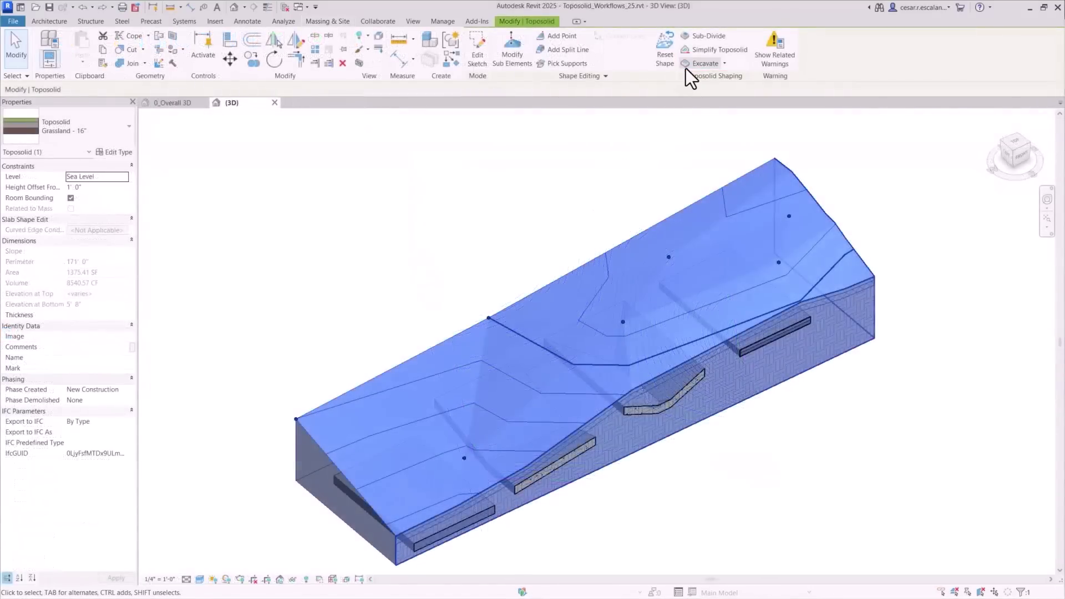
click(489, 515)
click(536, 486)
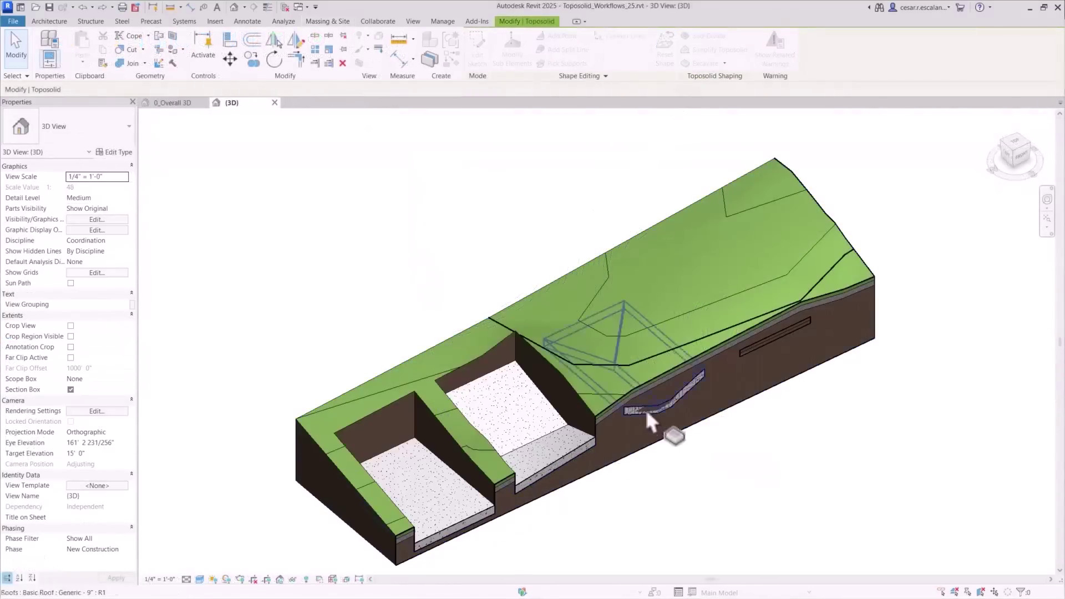
click(645, 407)
click(752, 348)
shift+middle_drag(780, 463, 600, 533)
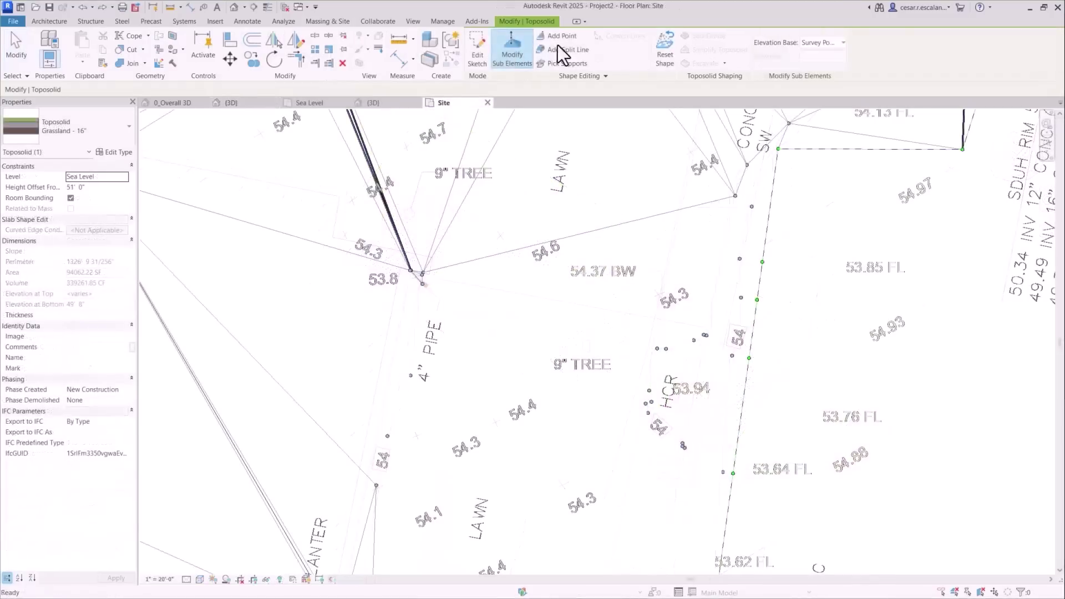
Add eight snapped points to the Site plan toposolid near the 54.3-54.6 elevations.
click(558, 37)
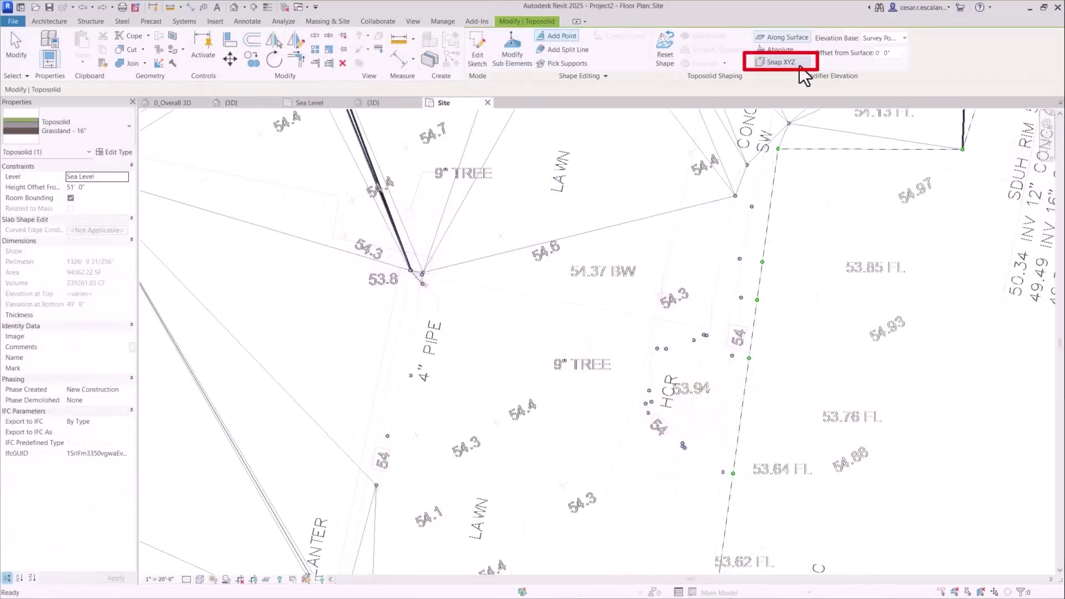
click(501, 235)
click(417, 435)
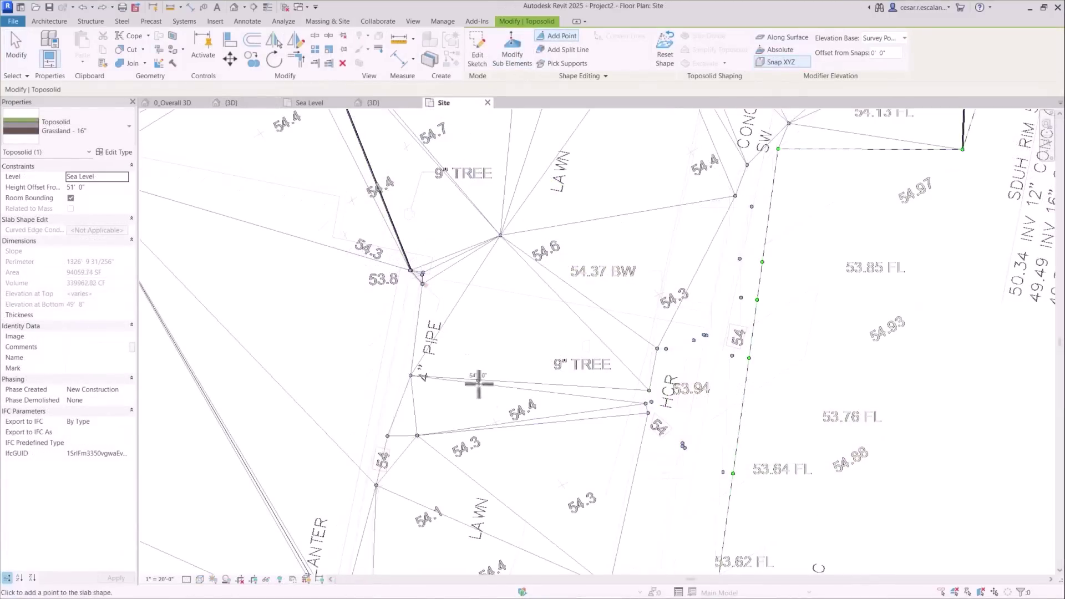
click(497, 423)
click(559, 483)
click(660, 293)
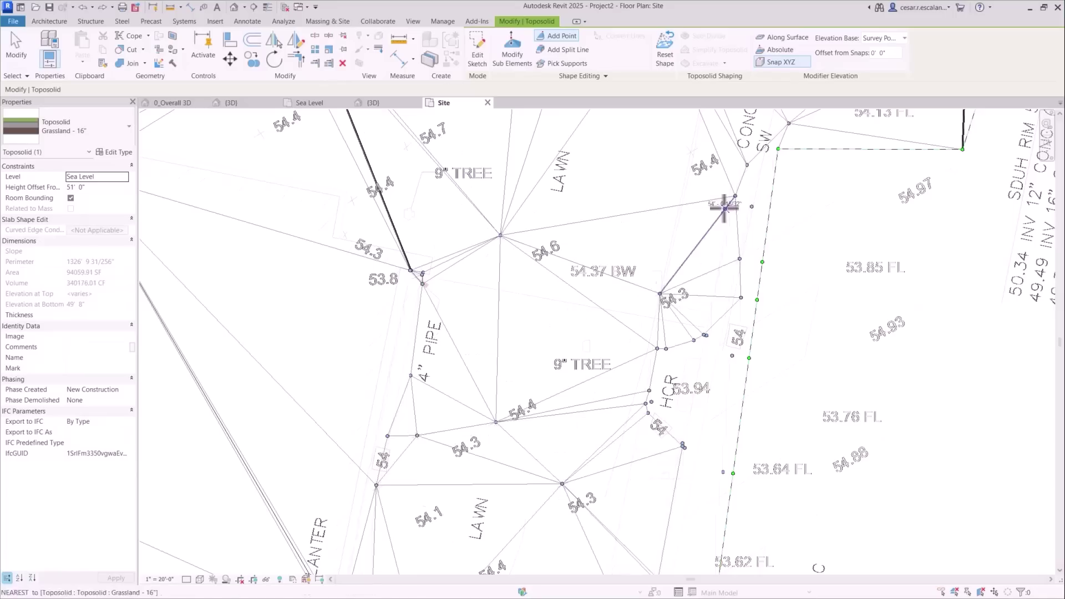
click(690, 151)
click(354, 199)
click(345, 234)
key(Escape)
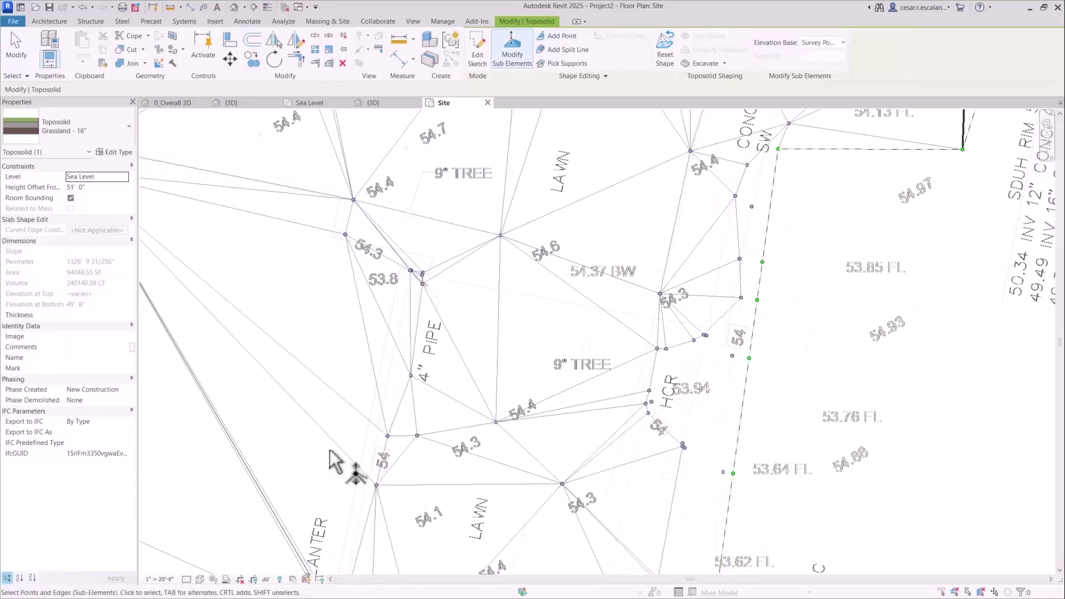
key(Escape)
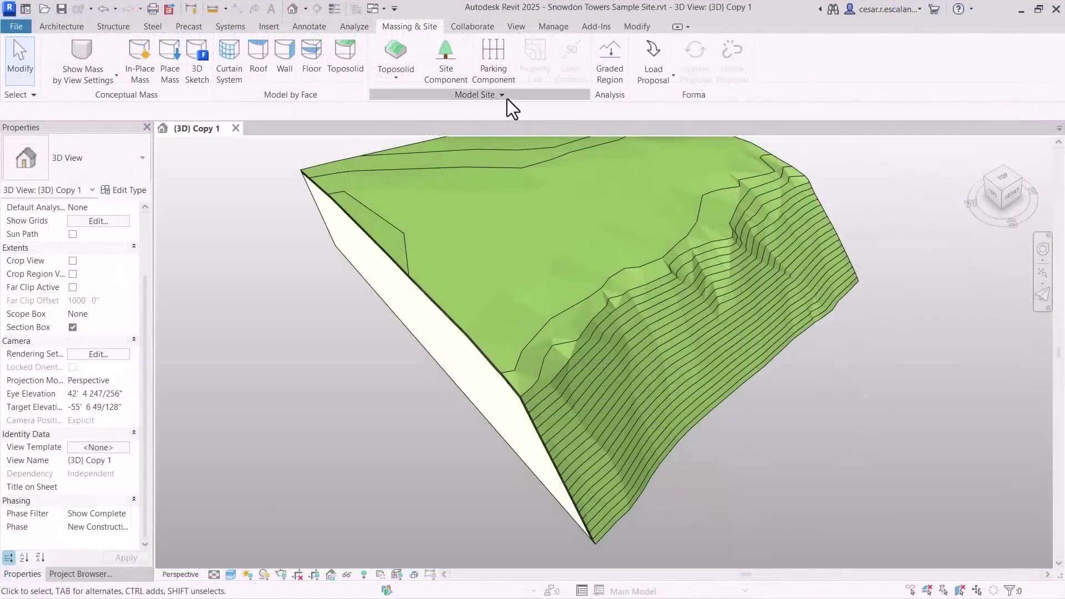
Enable Toposolid Smooth Shading in the Model Site panel and view the shaded terrain.
click(507, 99)
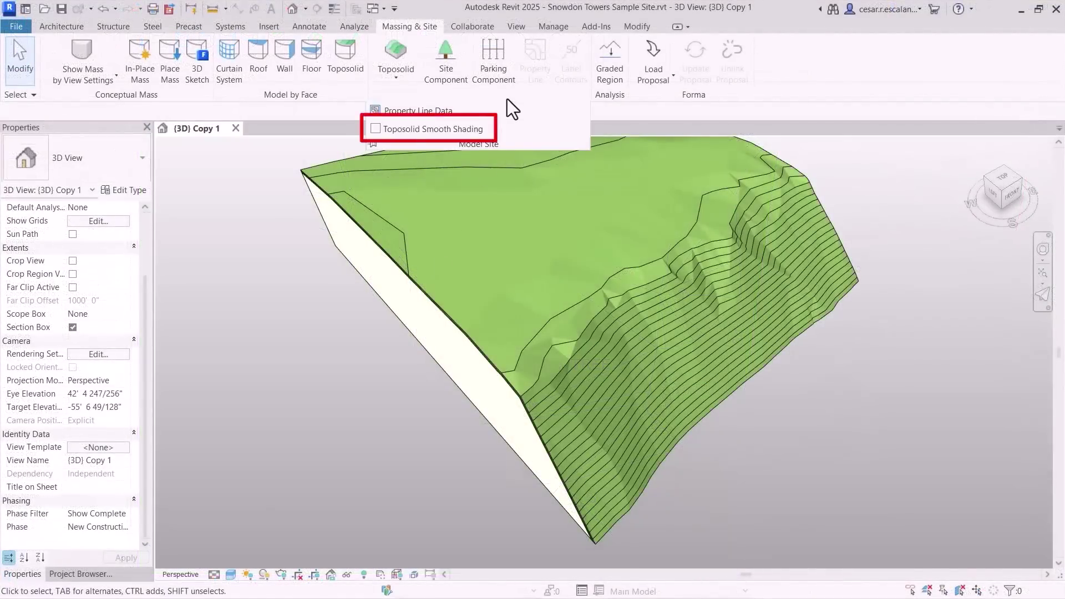
click(375, 129)
click(642, 354)
mouse_move(721, 444)
shift+middle_down()
mouse_move(761, 492)
mouse_move(549, 472)
mouse_move(478, 492)
mouse_move(499, 488)
shift+middle_up()
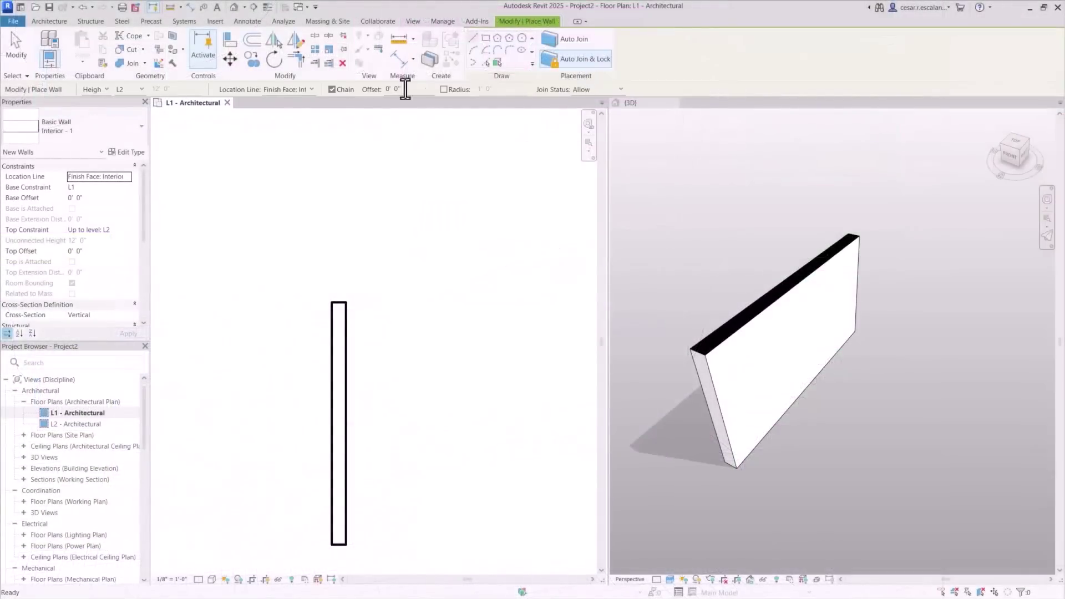
Draw two stepped wall segments from the midpoint with Location Line Finish Face: Exterior.
click(299, 118)
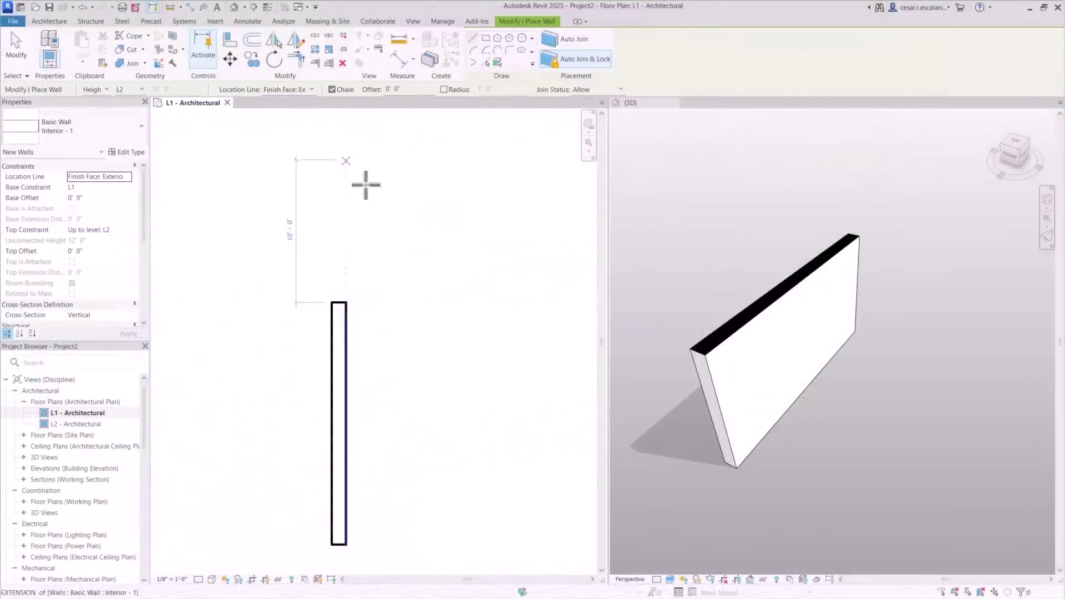
click(346, 430)
click(347, 231)
key(Escape)
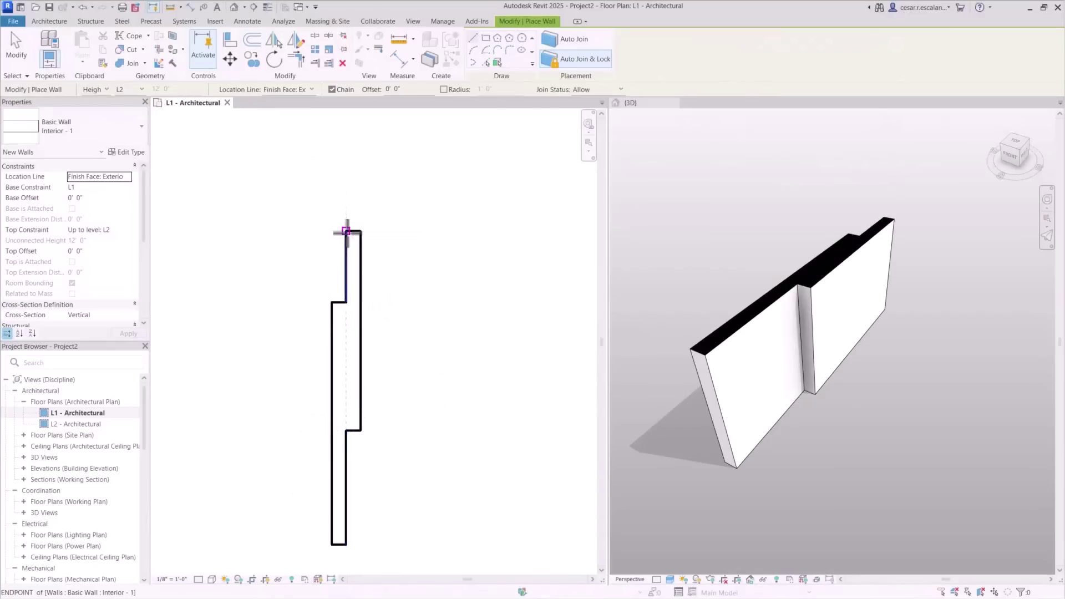
click(360, 361)
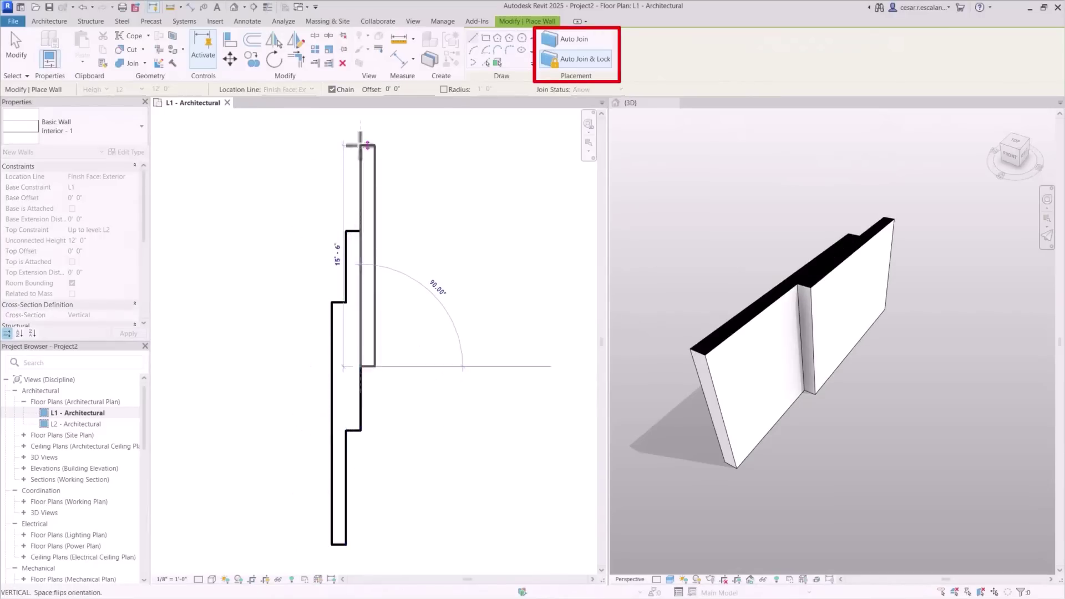
click(361, 145)
key(Escape)
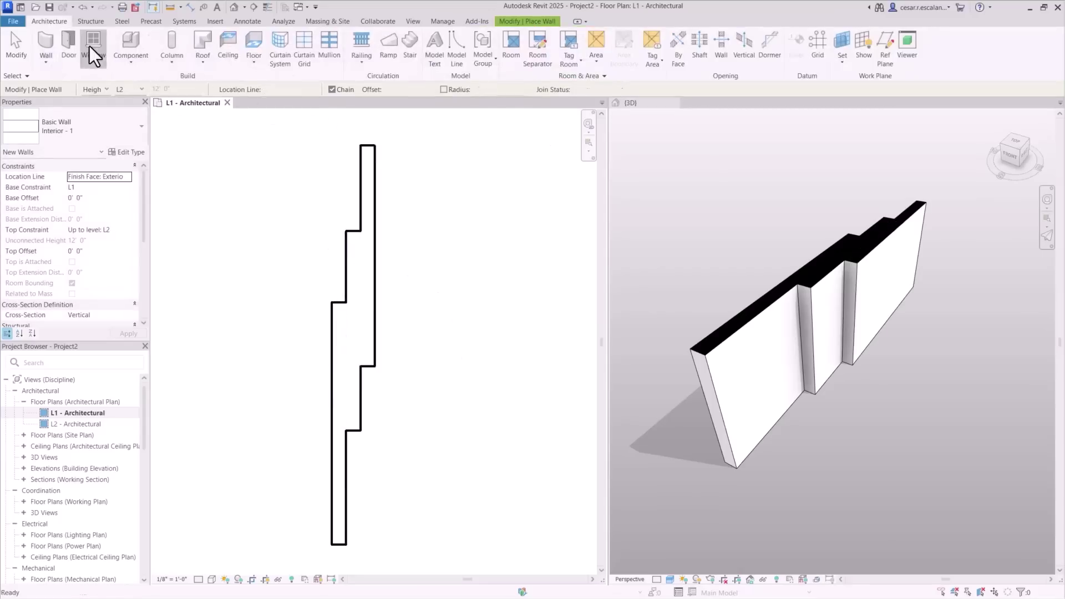
Place a window in the stepped wall.
click(89, 45)
click(341, 338)
click(784, 460)
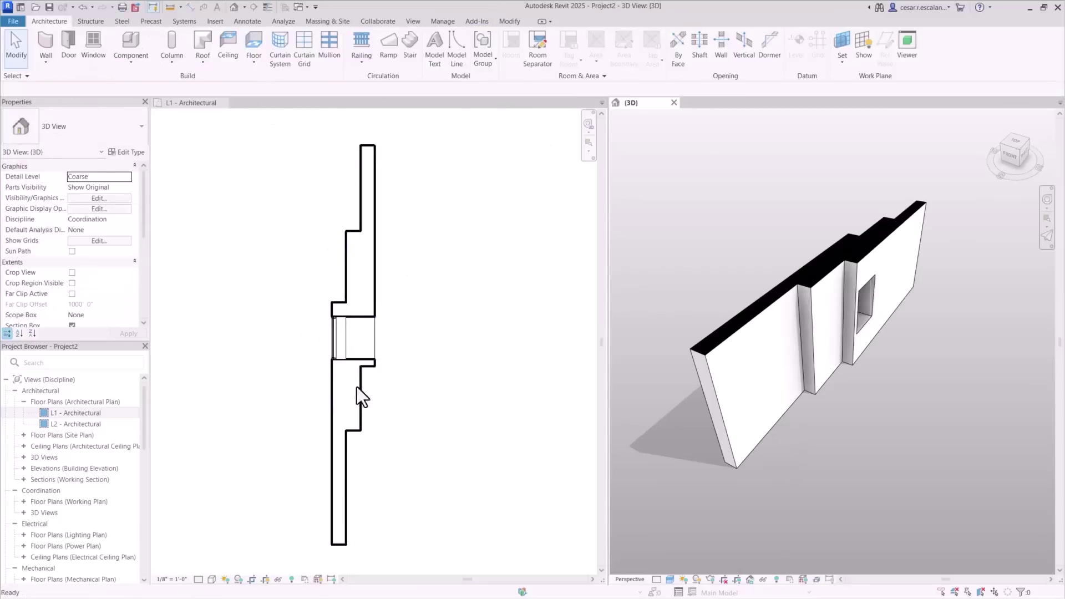
Drag one wall section to the right.
click(357, 387)
drag(357, 387, 435, 405)
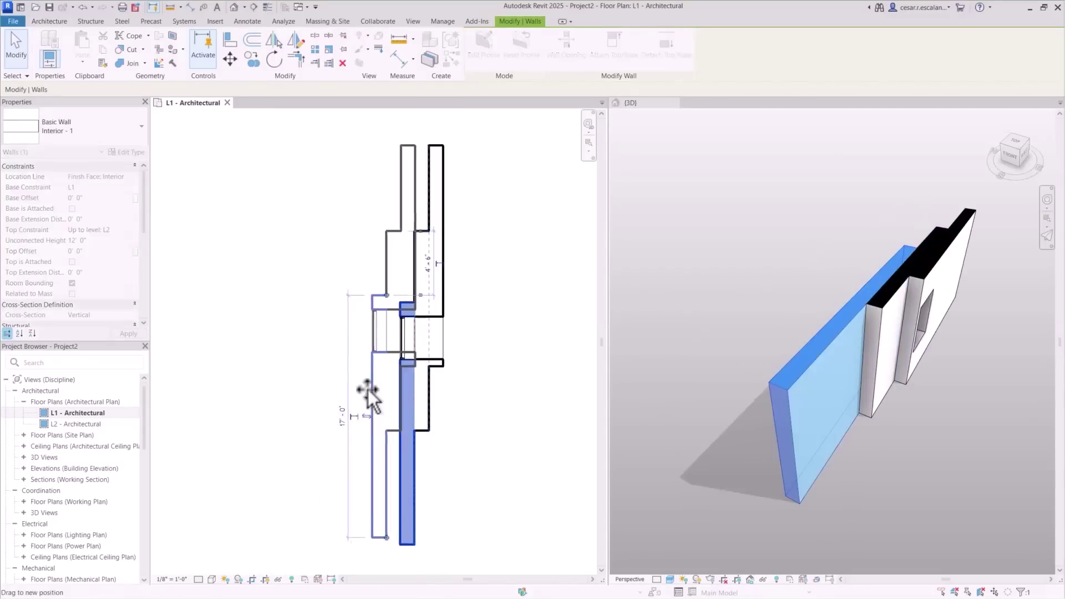
click(927, 339)
click(892, 380)
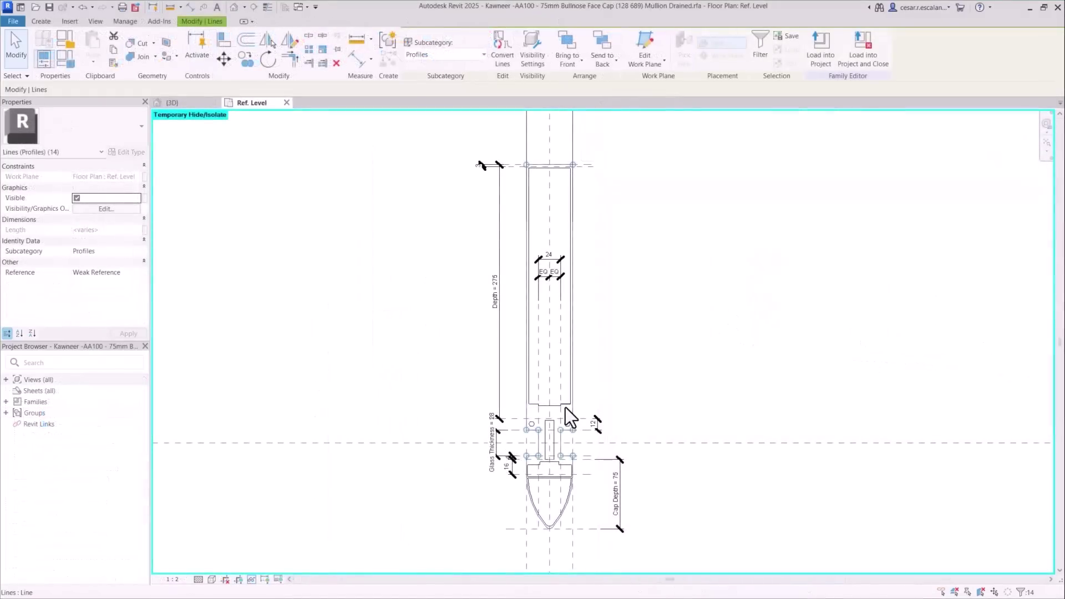
Tab-select the rectangle's profile line chain, then orbit the drained bullnose mullion model in 3D.
key(Tab)
click(565, 407)
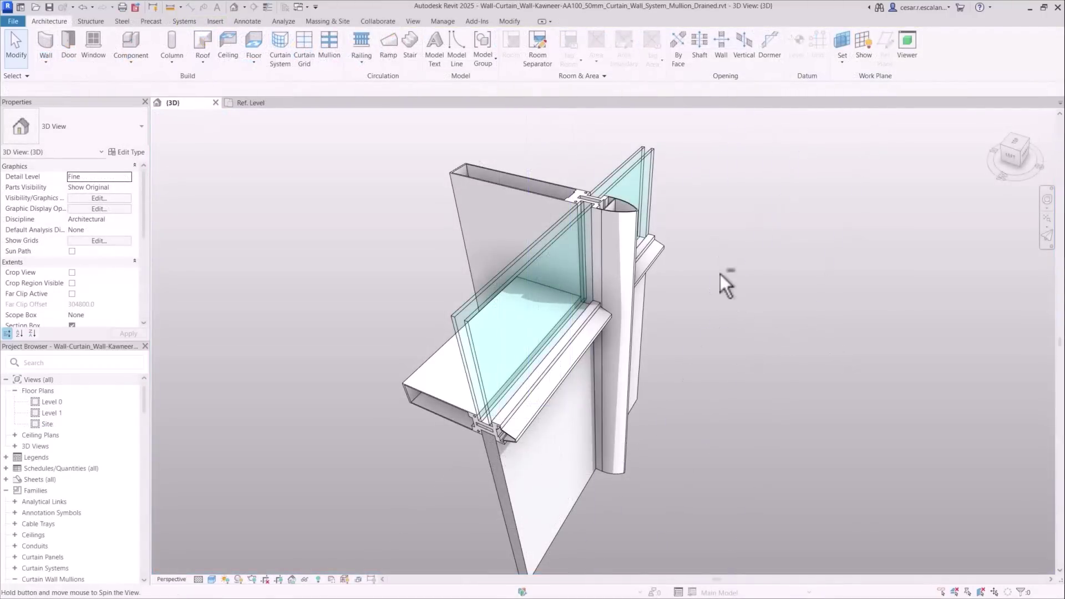
mouse_move(720, 275)
shift+middle_down()
mouse_move(737, 328)
mouse_move(692, 390)
mouse_move(386, 350)
mouse_move(375, 313)
shift+middle_up()
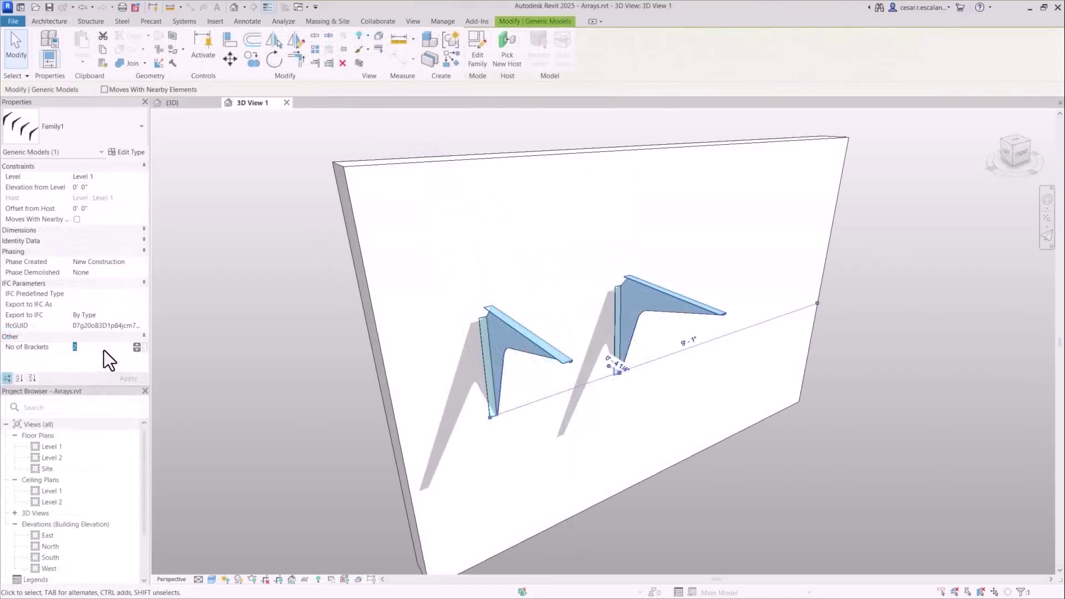
Set No of Brackets to 0 and add Perimeter to the Room Schedule's fields.
click(136, 381)
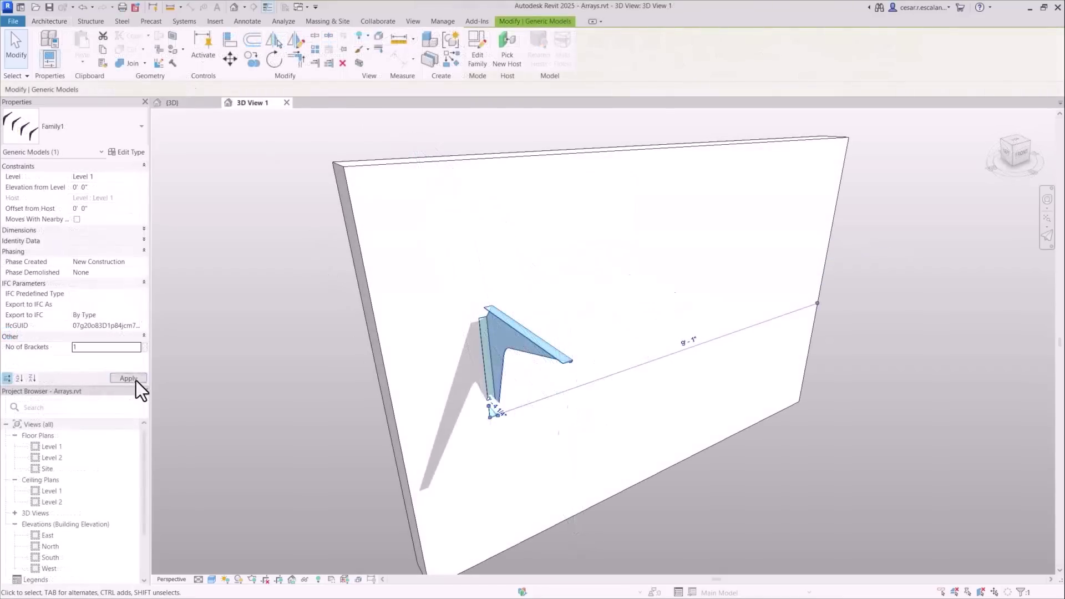
click(127, 378)
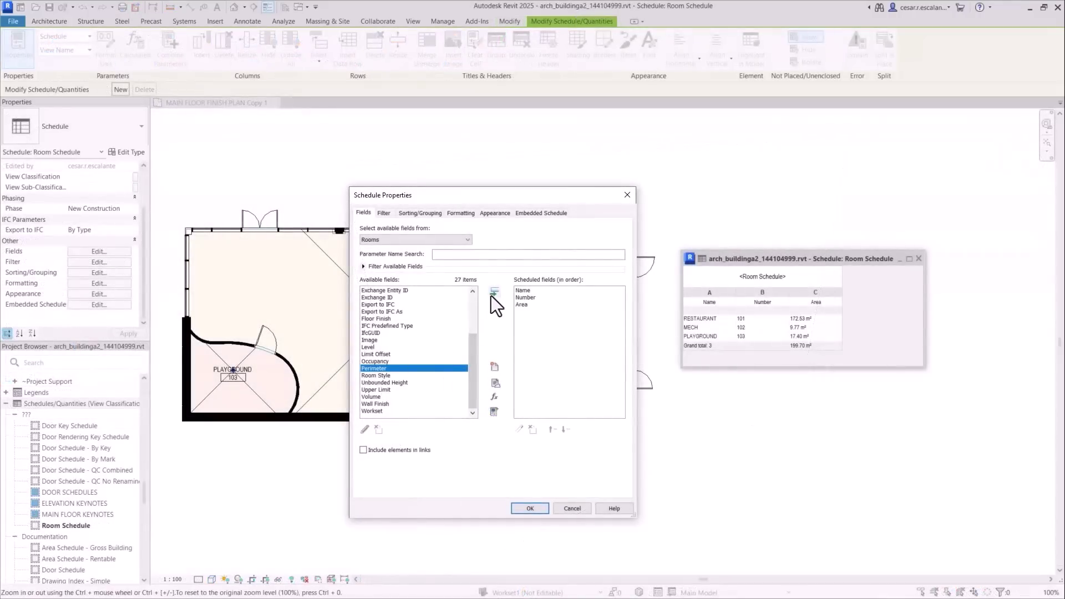
click(494, 293)
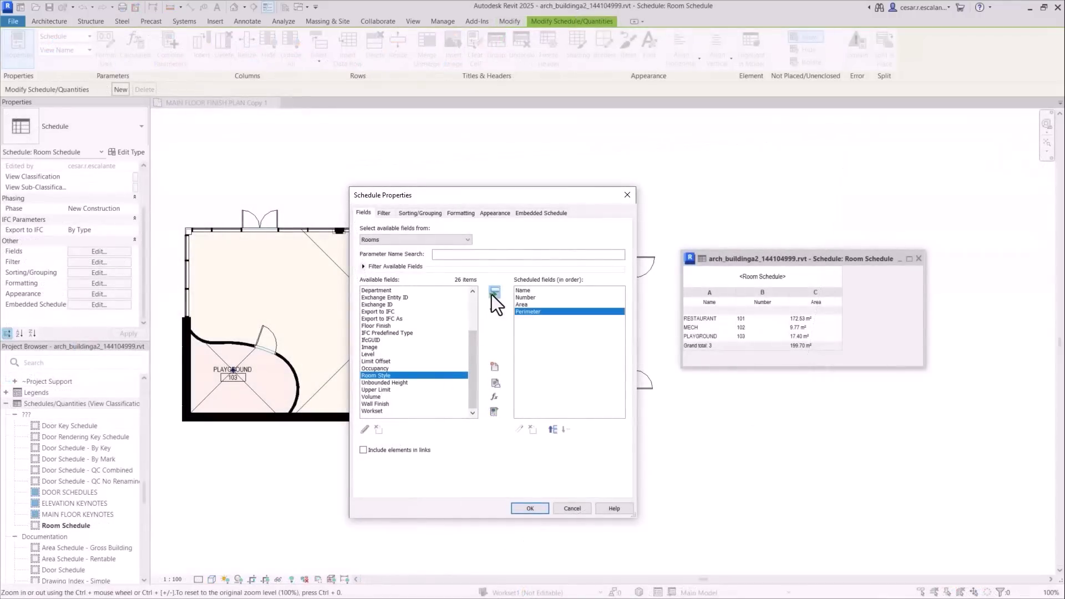
click(535, 507)
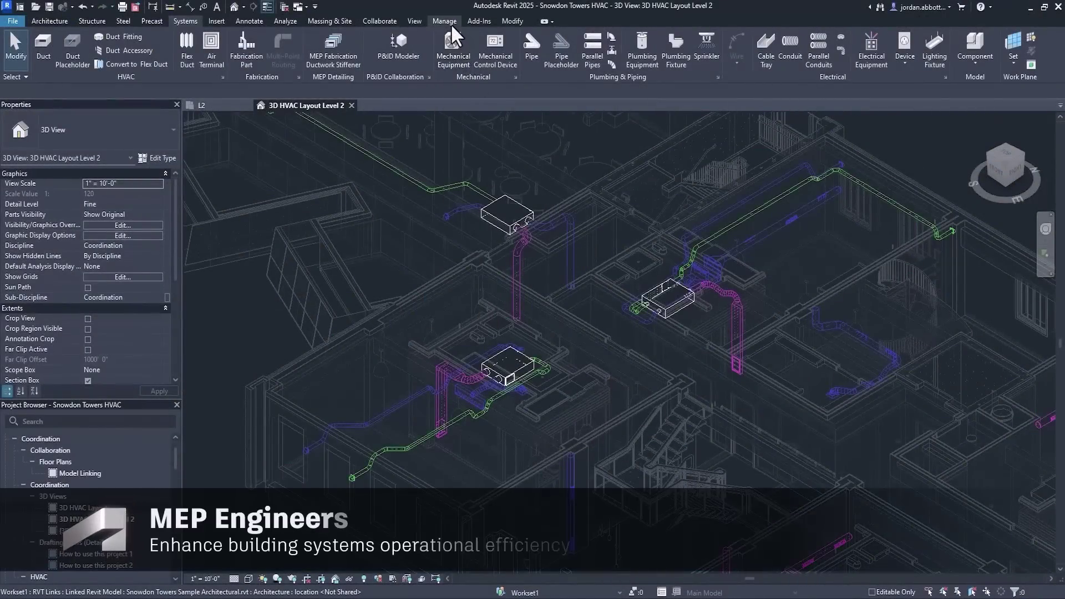
Change the Large Assembly Hall Occupancy day schedule's 10:00 pm value to 15 percent.
click(448, 22)
click(412, 50)
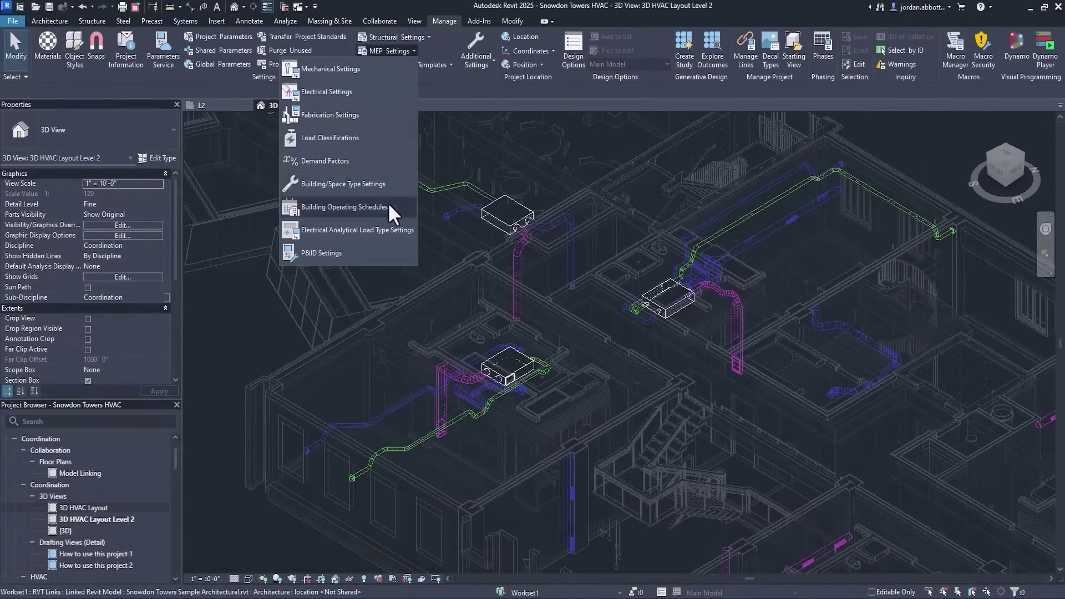
click(388, 206)
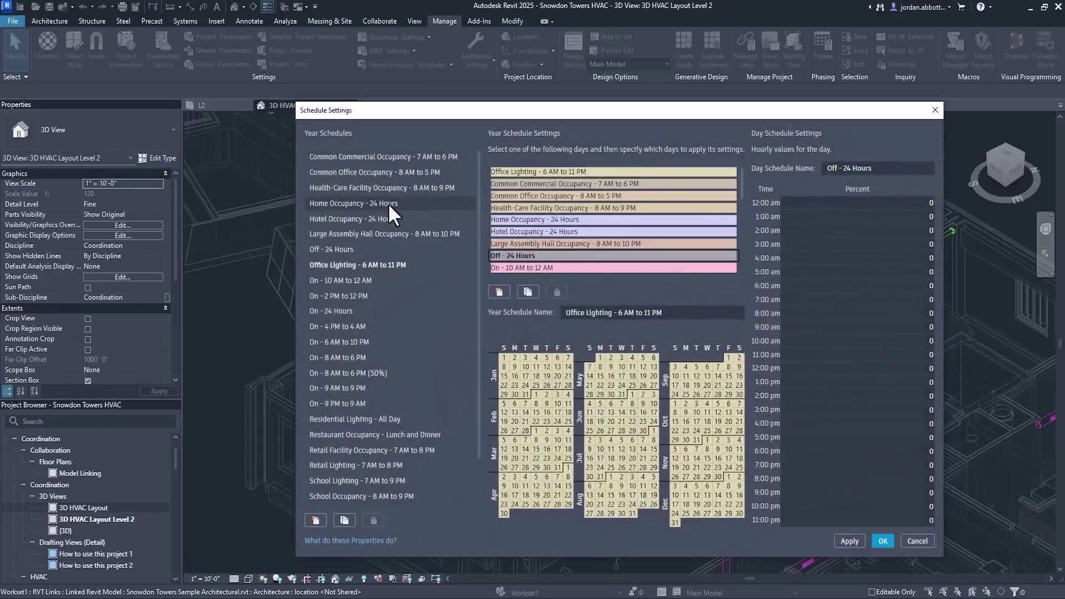
click(388, 235)
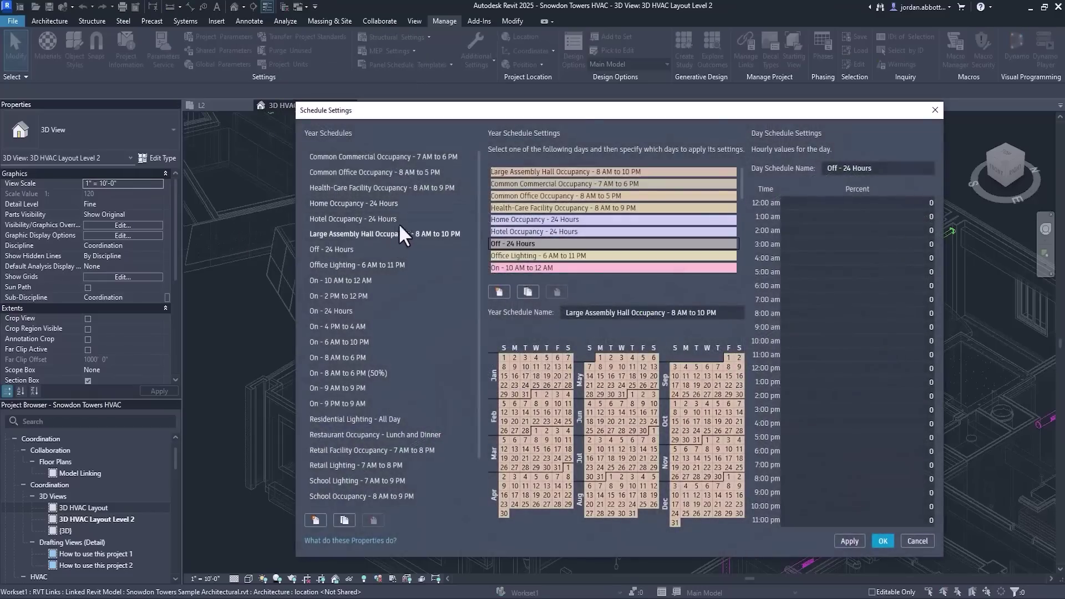
click(499, 172)
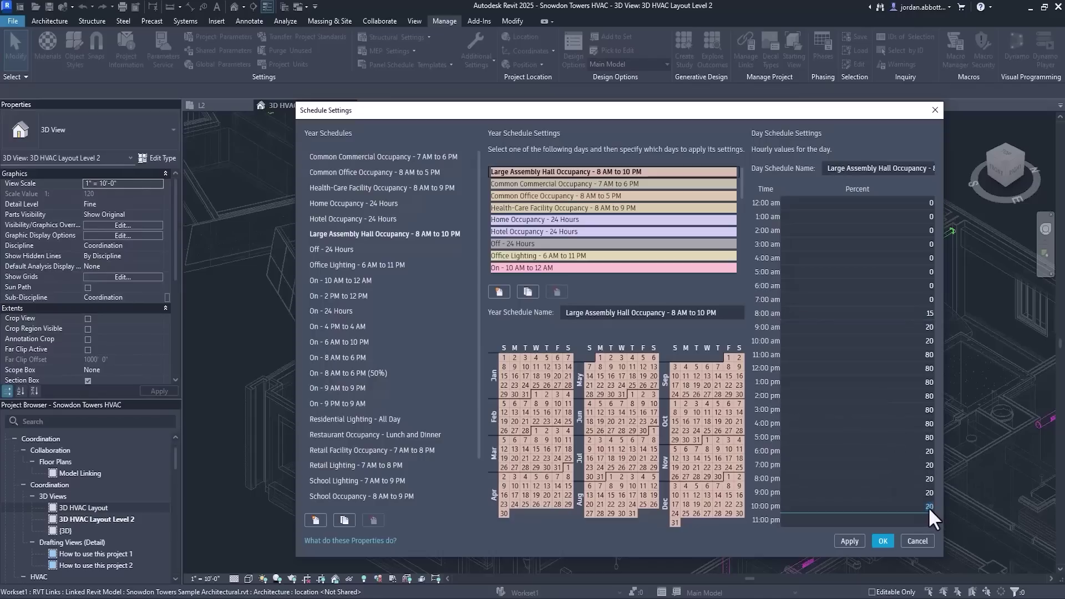
text(15)
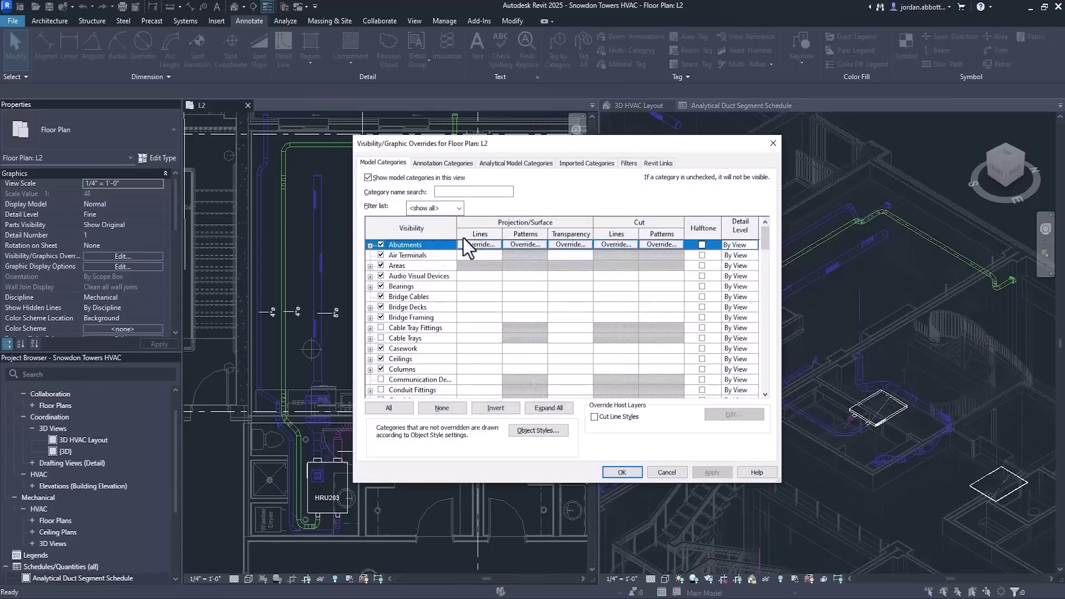
Make Analytical Pipe Segments visible in the L2 plan's Visibility/Graphic Overrides.
click(513, 164)
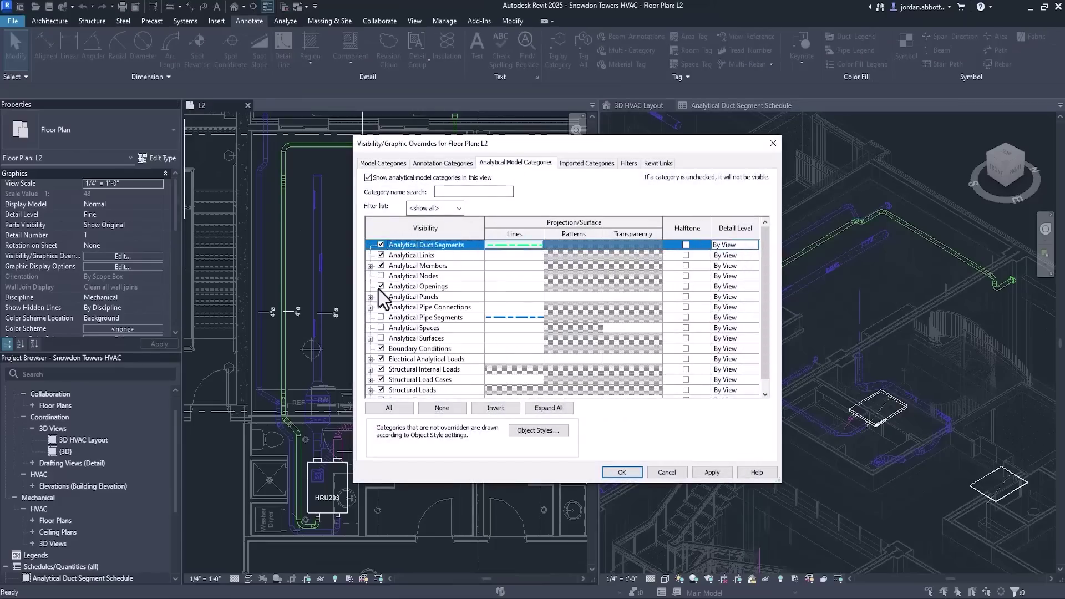
click(380, 318)
click(620, 473)
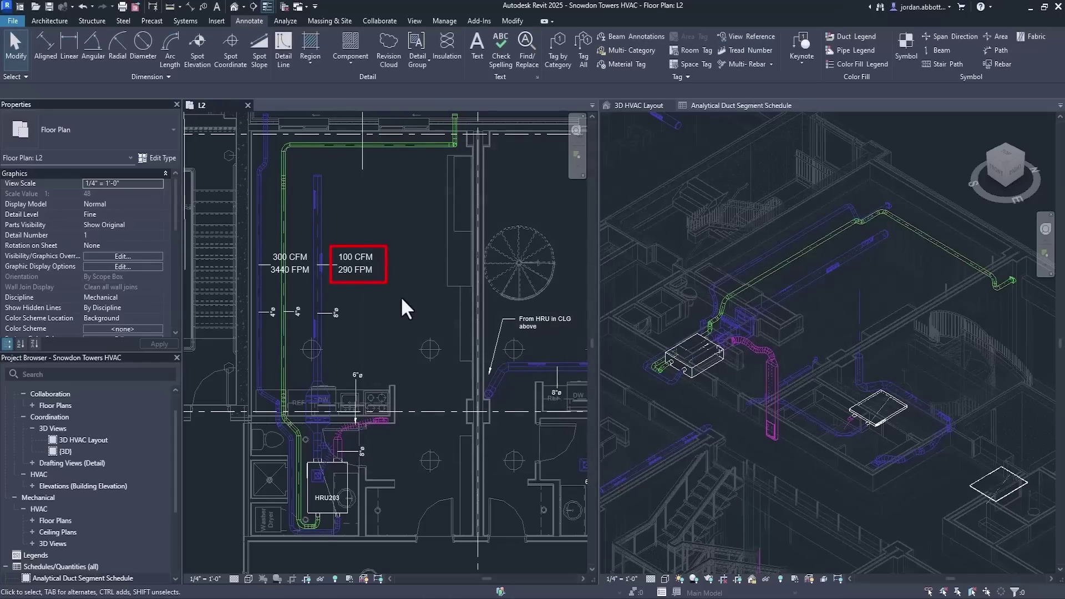
Open the Analytical Duct Segment Schedule and select a duct segment in the plan.
click(708, 103)
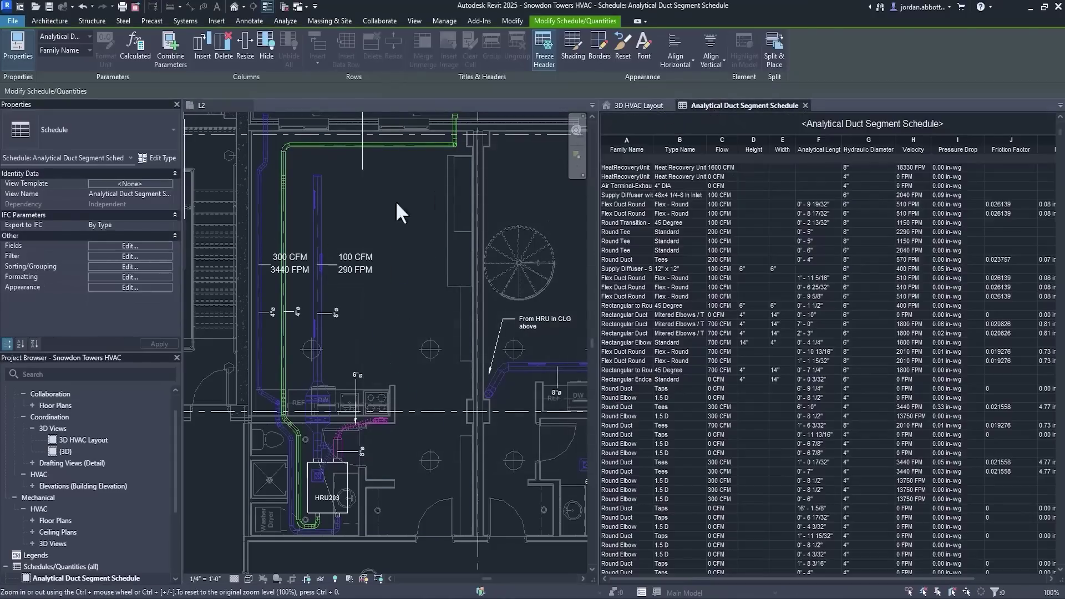
click(317, 222)
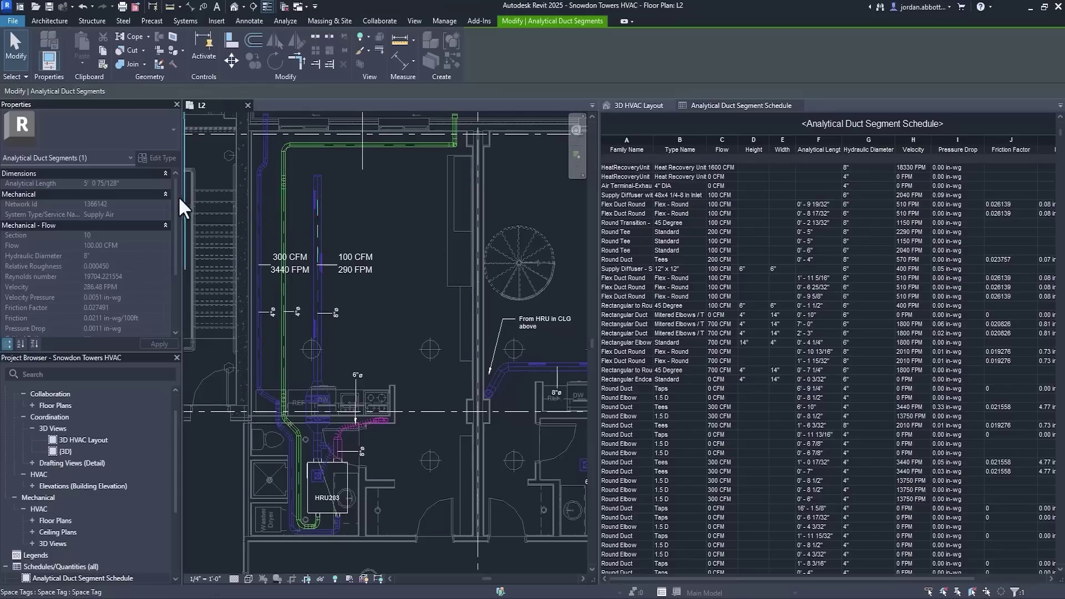
drag(176, 196, 178, 247)
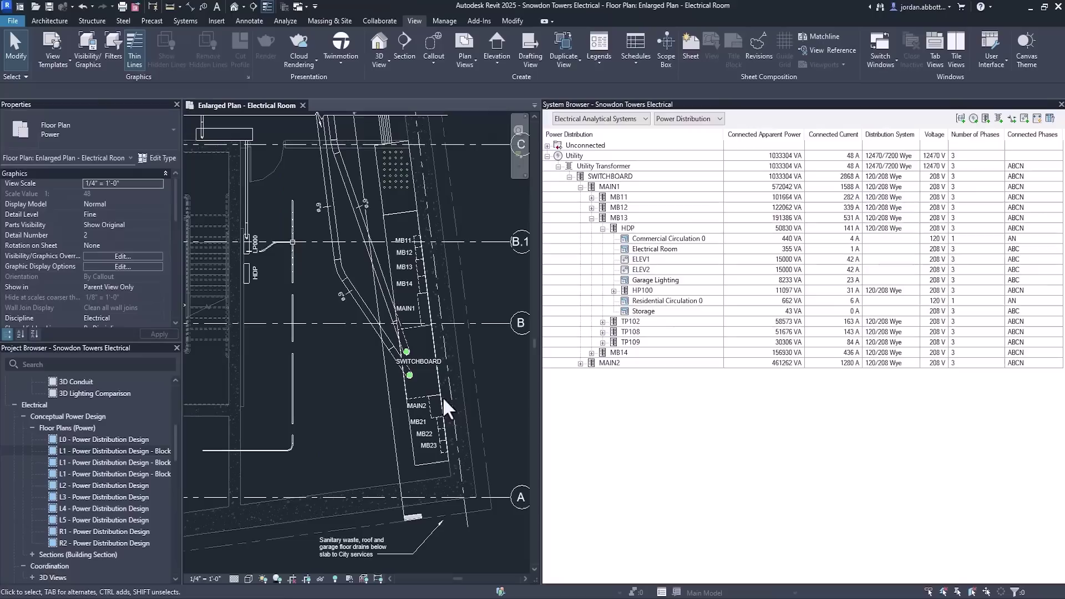
Set the Storage load's Number of Phases to 1.
click(661, 312)
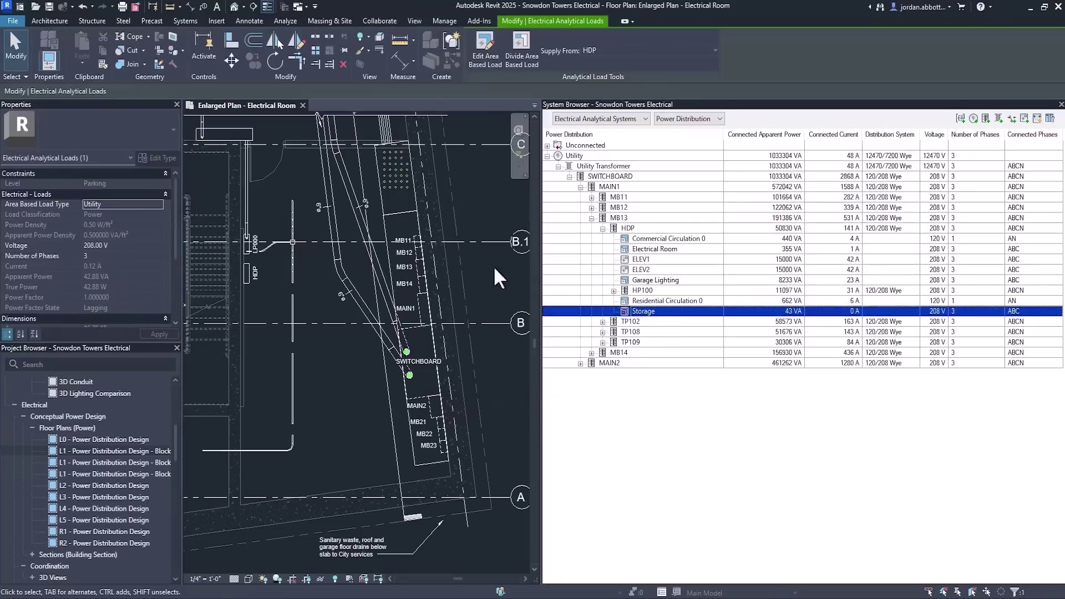
click(160, 255)
click(115, 265)
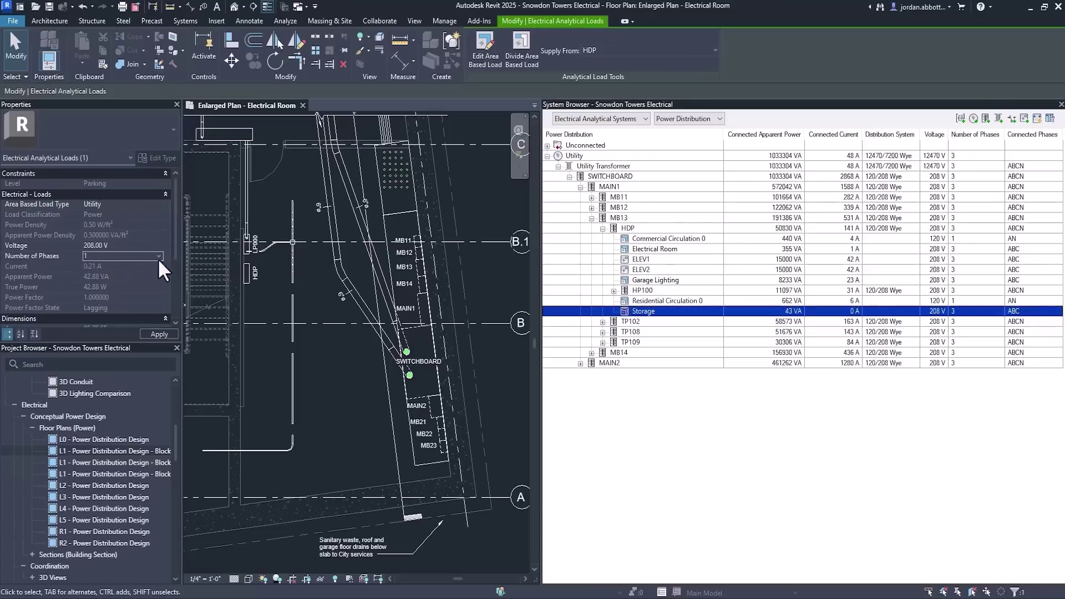
Inspect the HP100 bus phase currents and open the Data Panel template options.
click(642, 291)
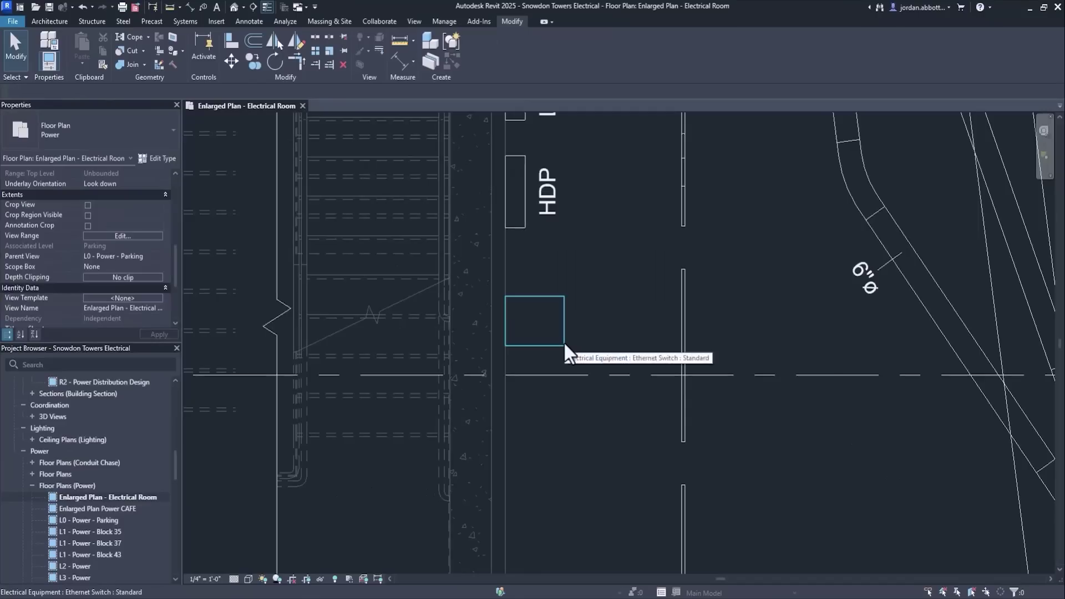
click(524, 339)
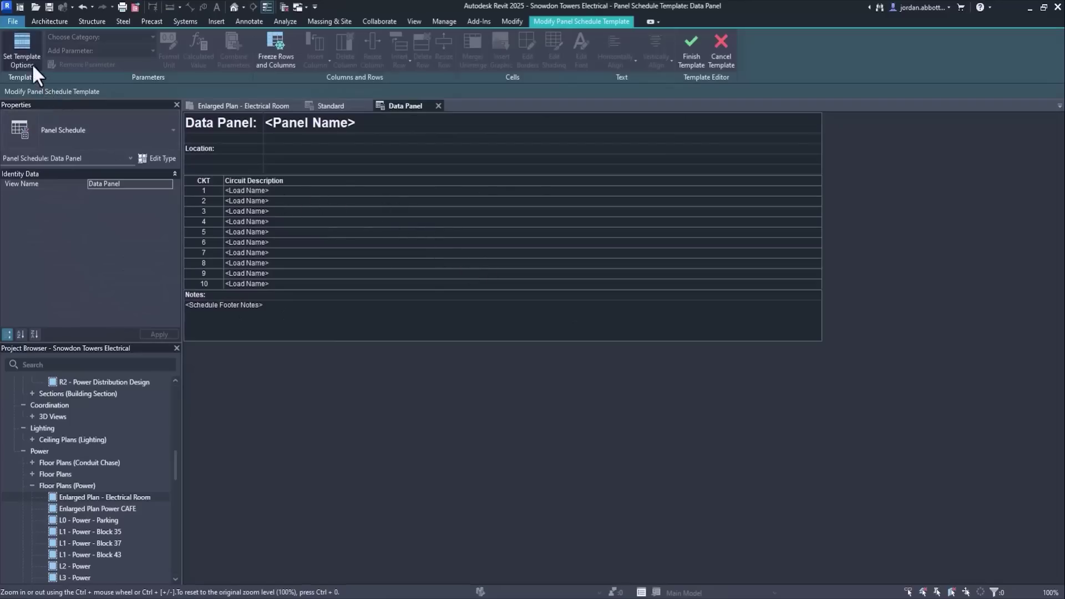
click(22, 45)
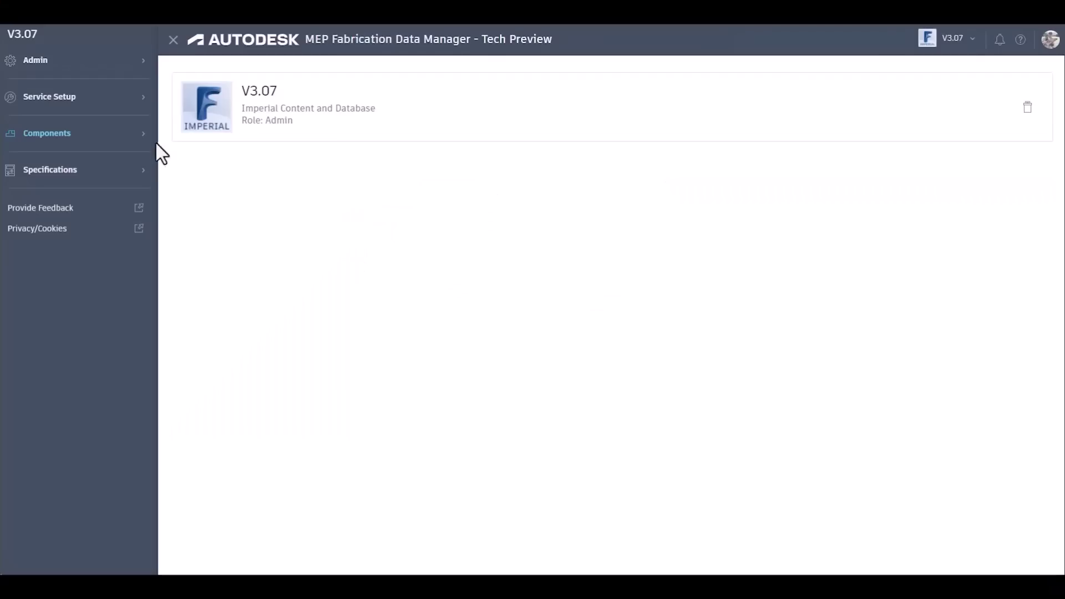
Review the 0916XL Copper 90 Elbow (P) Body geometry from the Parts catalogue.
click(136, 138)
click(46, 157)
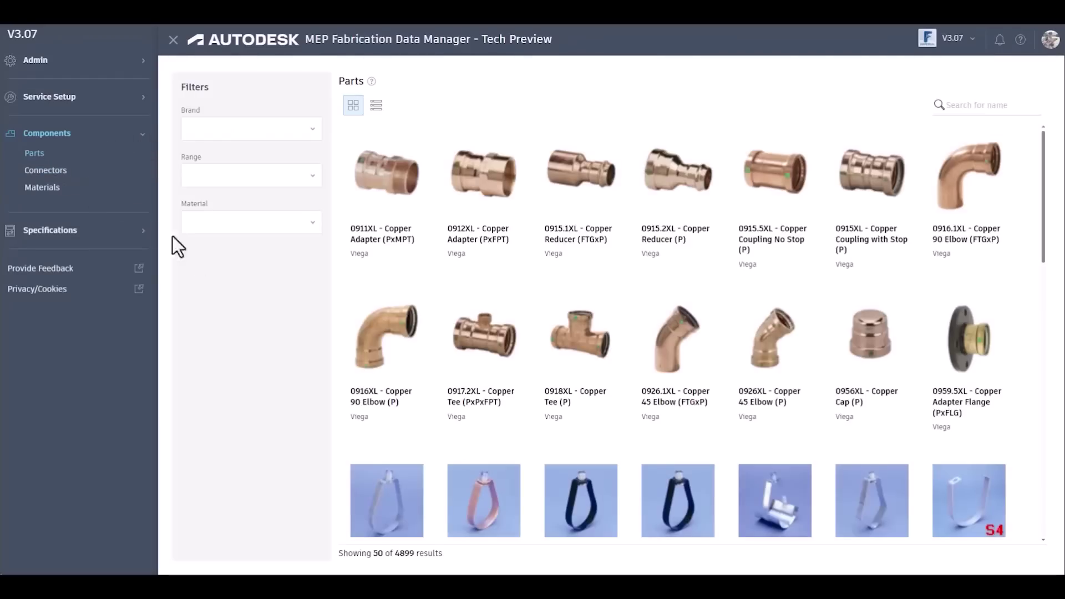
click(360, 377)
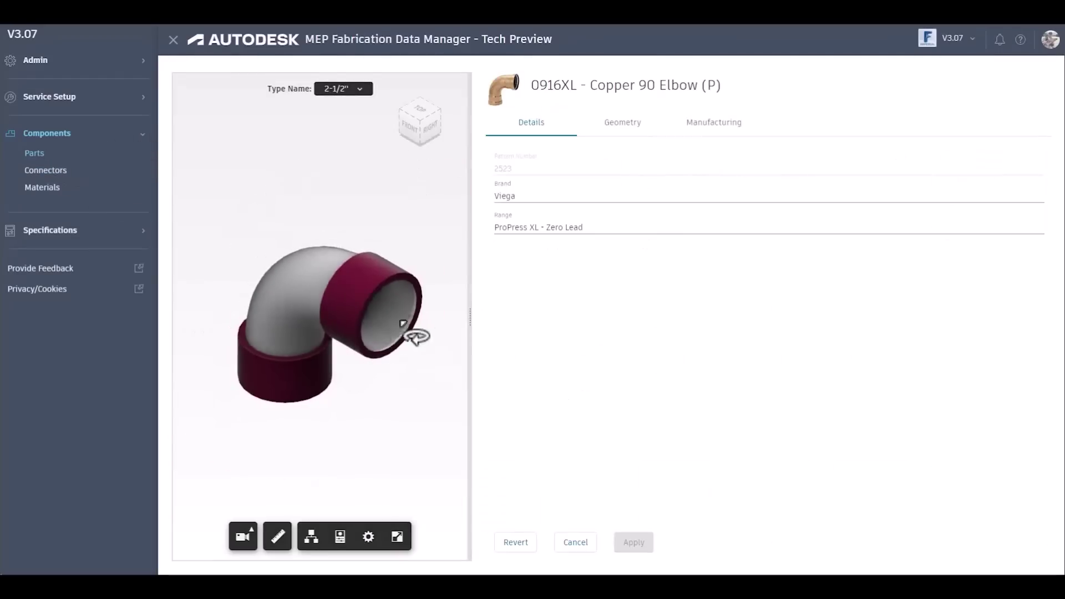
click(623, 124)
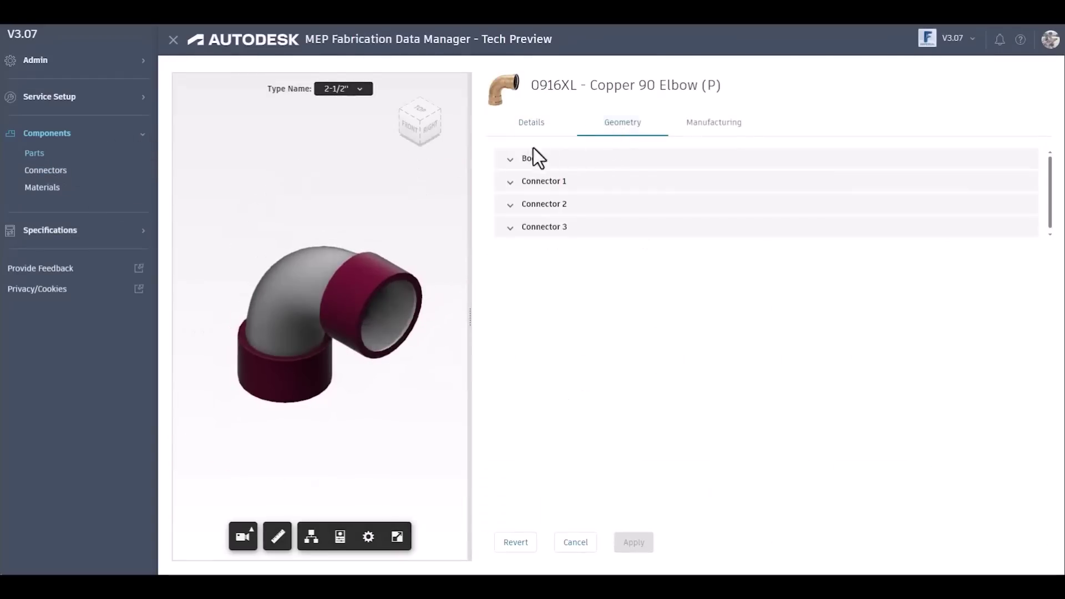
click(514, 161)
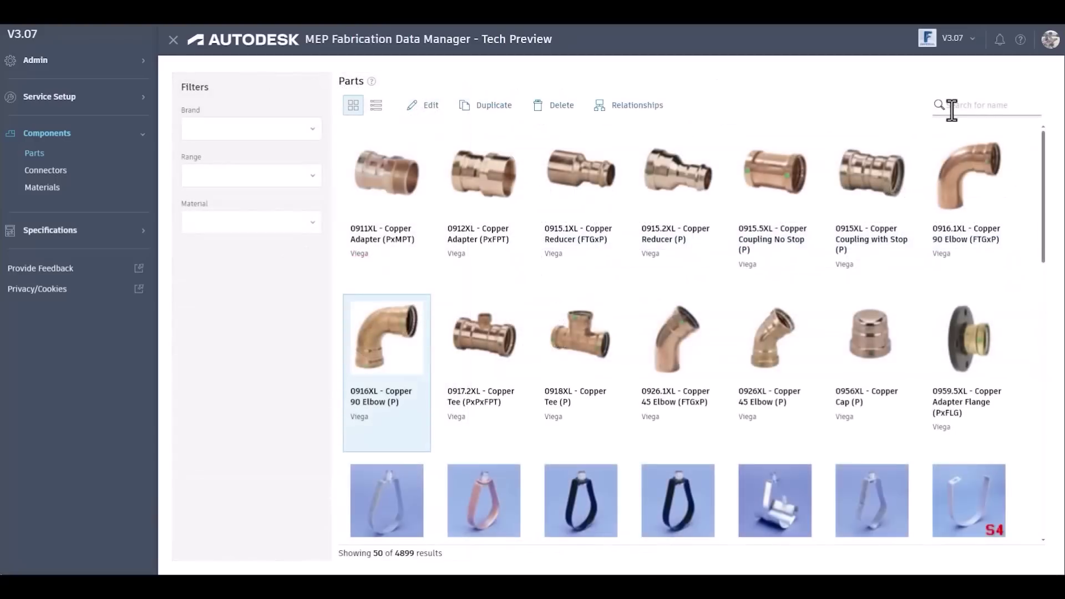
Filter parts to Viega brand, ProPress XL - Zero Lead range and Copper material, shown as tiles.
click(315, 129)
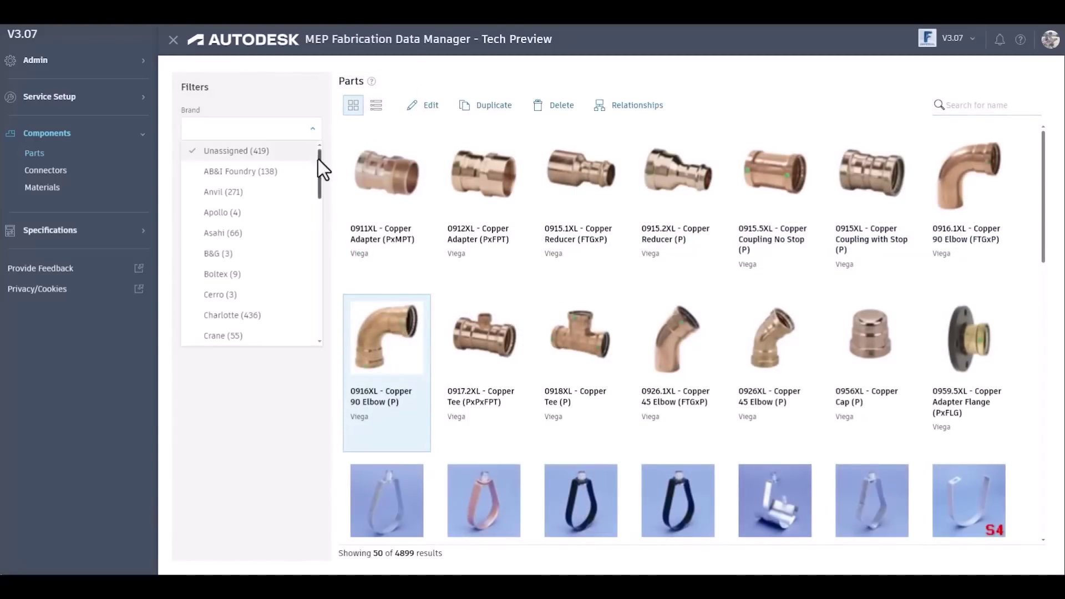
drag(318, 158, 316, 274)
click(222, 316)
click(313, 175)
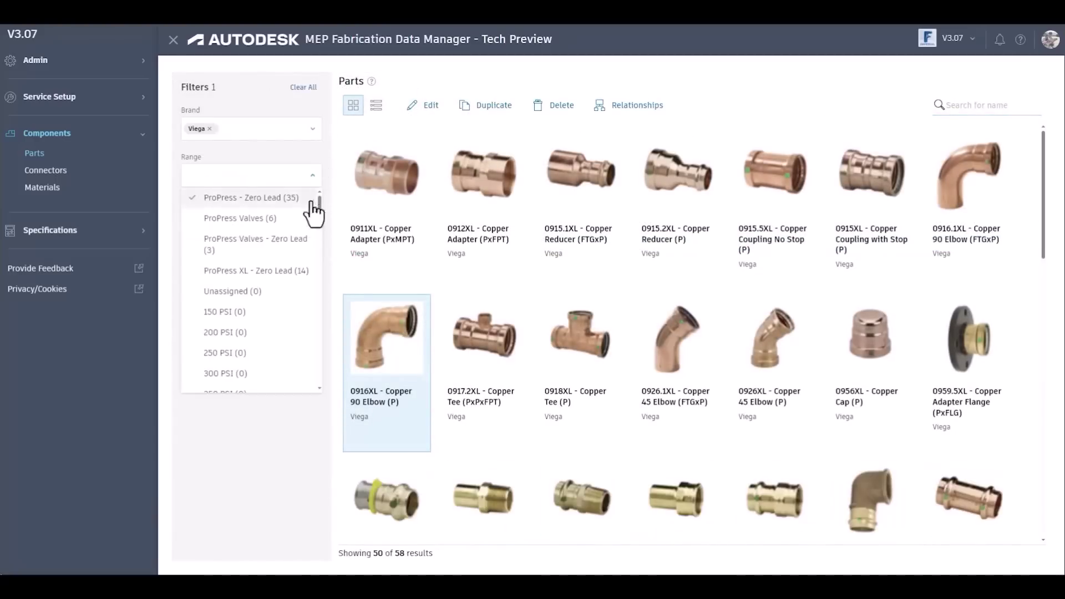
click(319, 250)
click(314, 222)
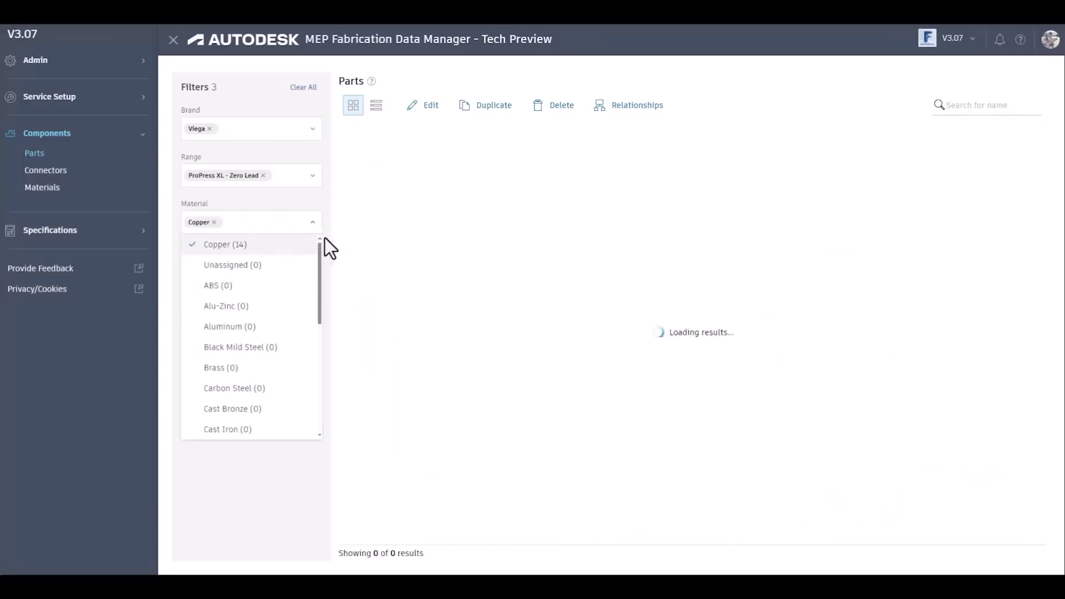
click(355, 130)
click(376, 106)
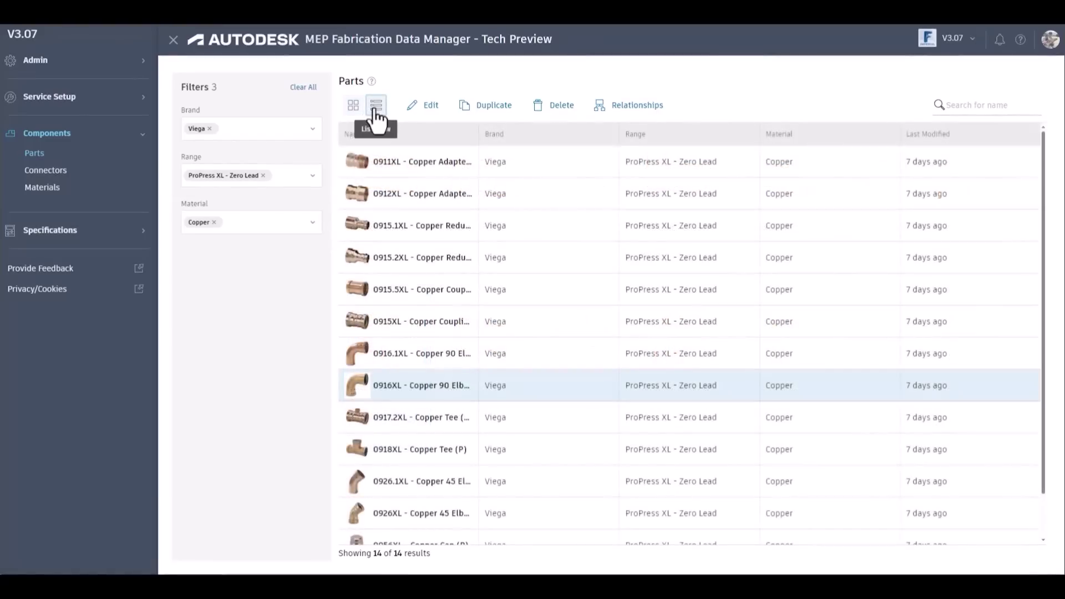
click(354, 105)
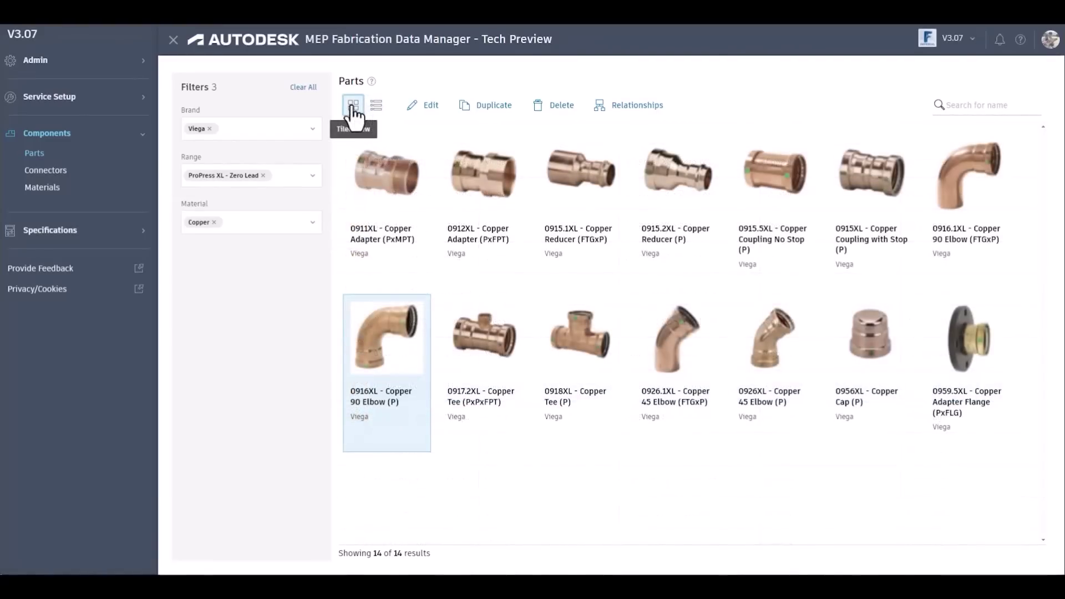
Replace the 0916XL Copper 90 Elbow thumbnail with the cropped Propress 90 image file.
double_click(351, 328)
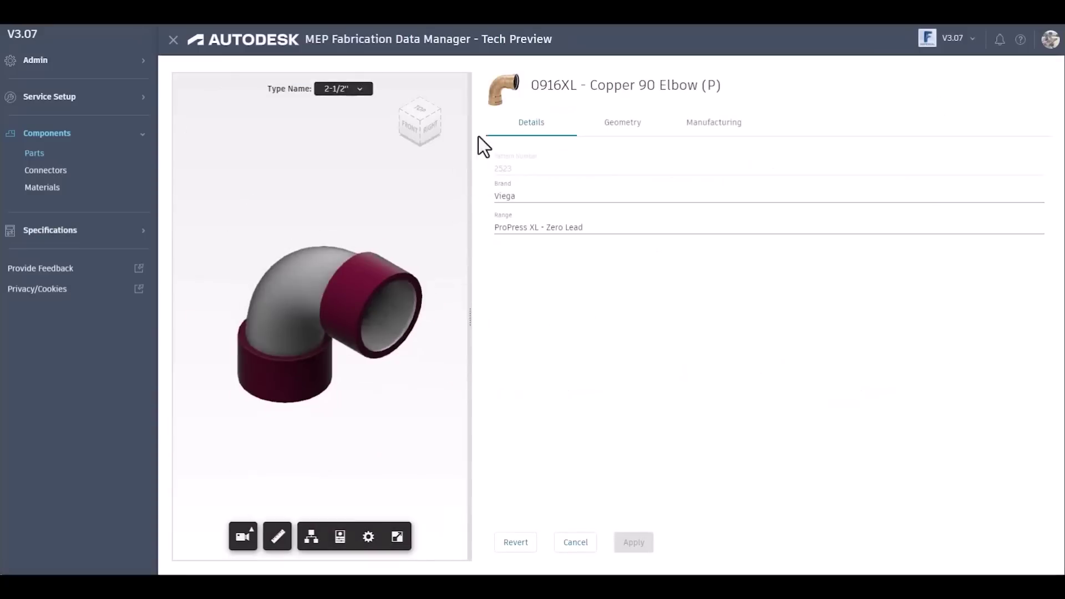
click(501, 103)
click(524, 137)
click(507, 105)
click(519, 156)
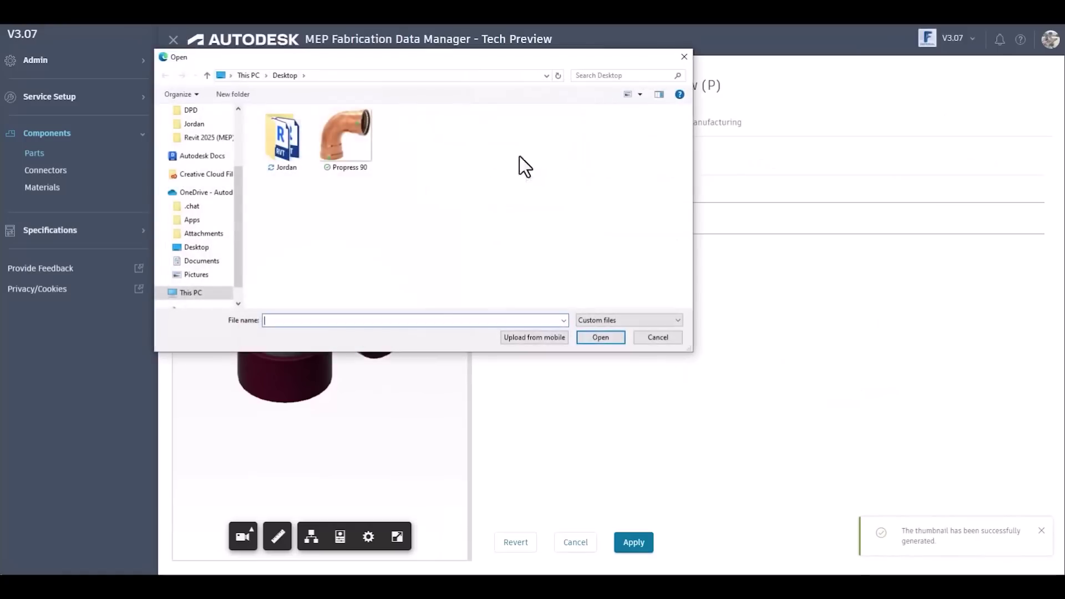
click(595, 338)
click(529, 253)
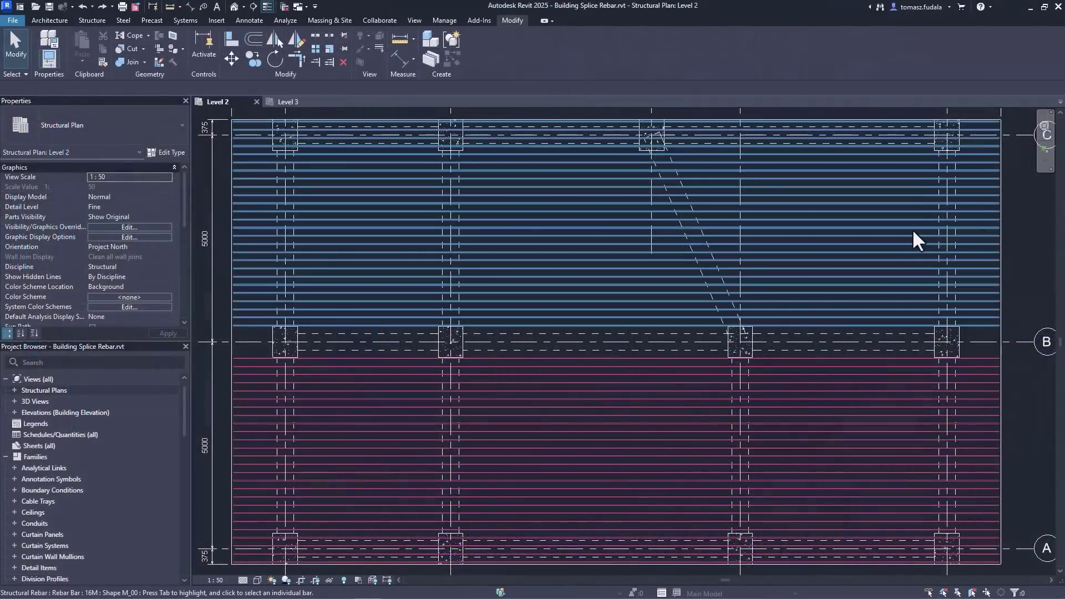
Splice the upper Level 2 rebar set with a 40D Lap Splice.
click(913, 232)
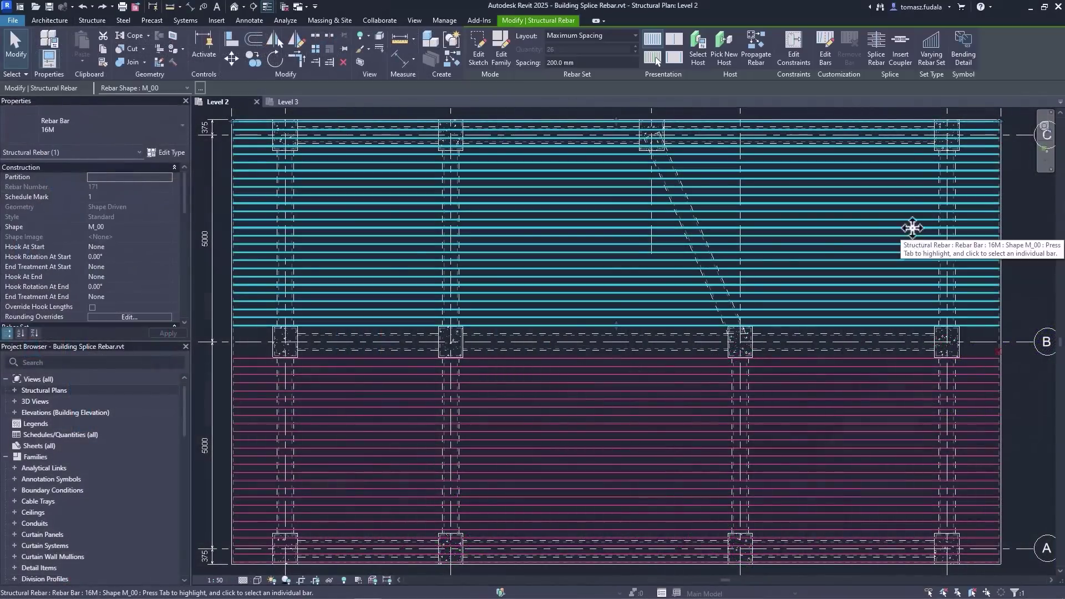
click(882, 63)
click(179, 125)
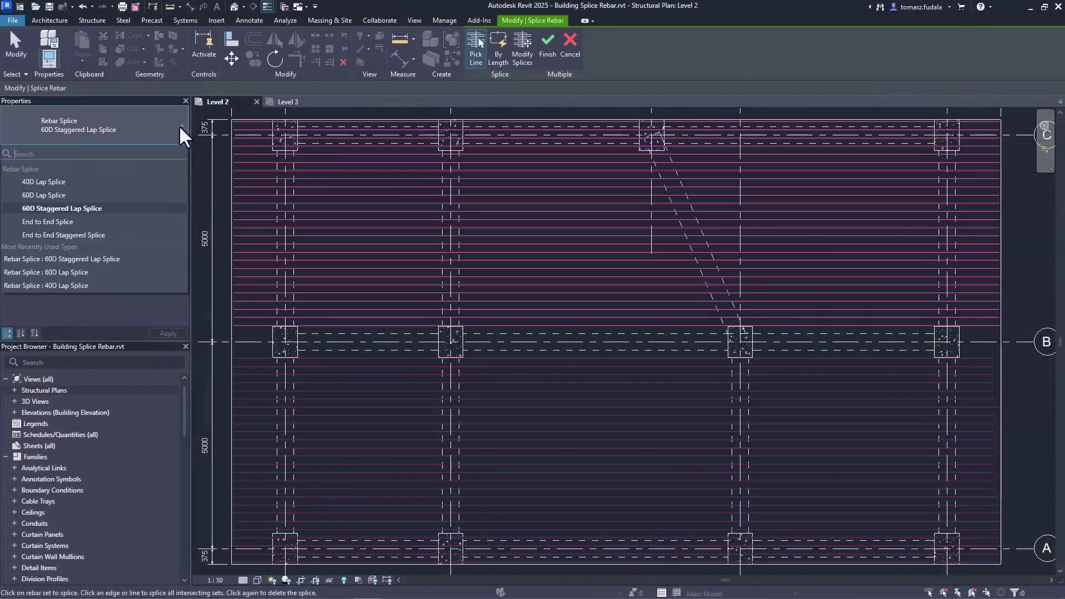
click(155, 183)
click(294, 233)
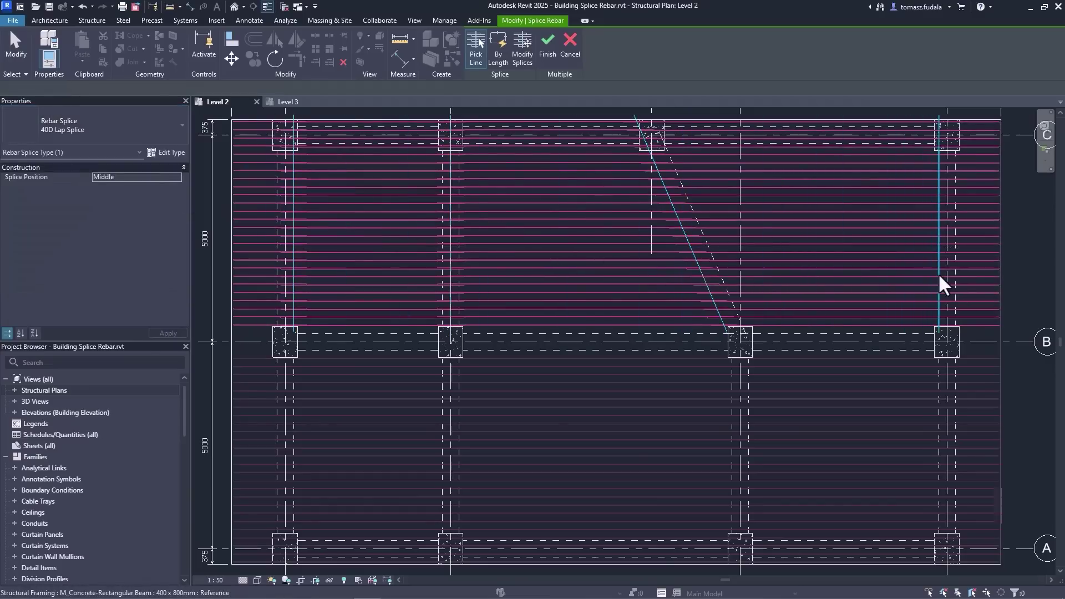
click(548, 52)
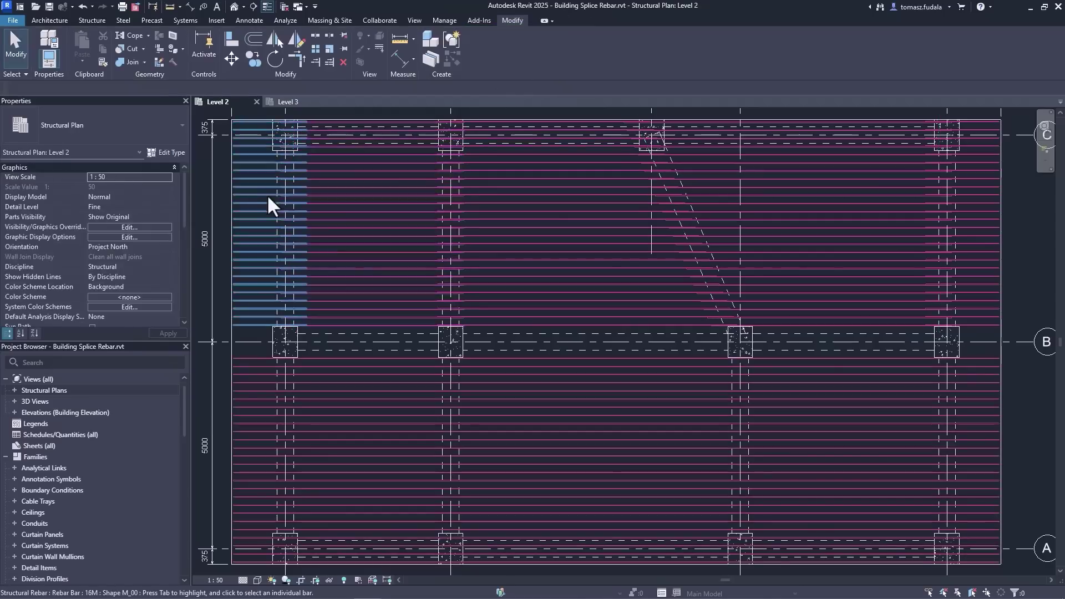
Splice the lower rebar set by length with a 6000 mm maximum bar length.
click(625, 417)
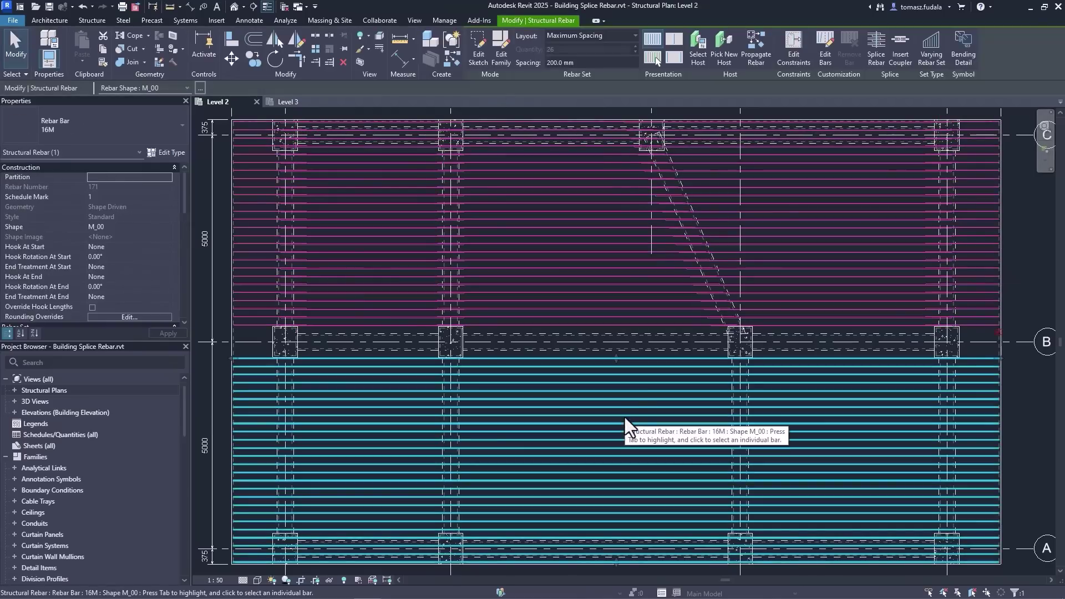
click(876, 55)
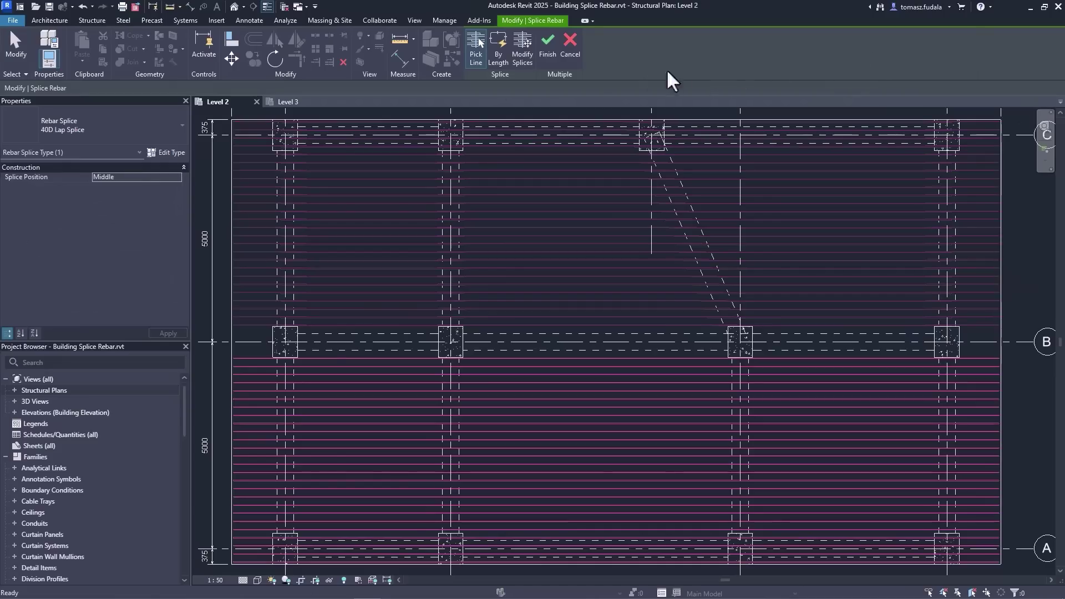
click(499, 55)
double_click(607, 37)
text(6m)
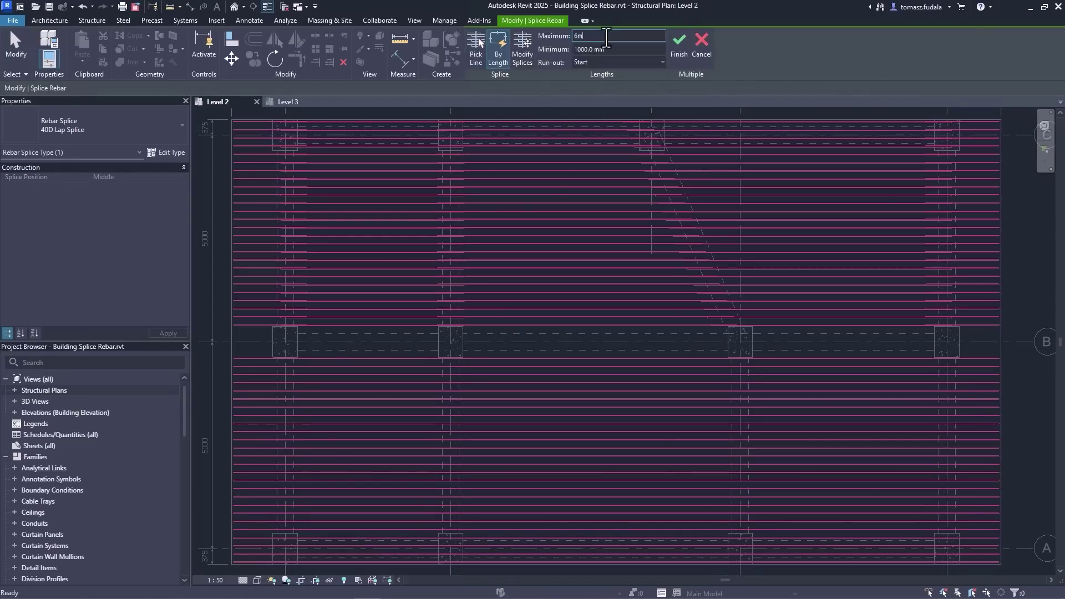
key(Return)
click(621, 403)
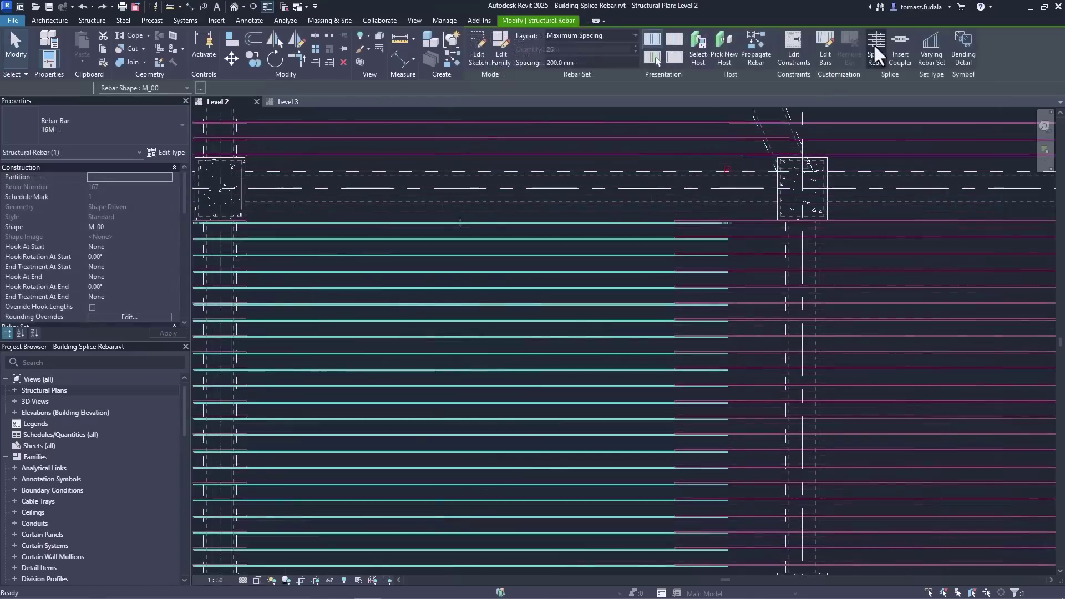
click(873, 43)
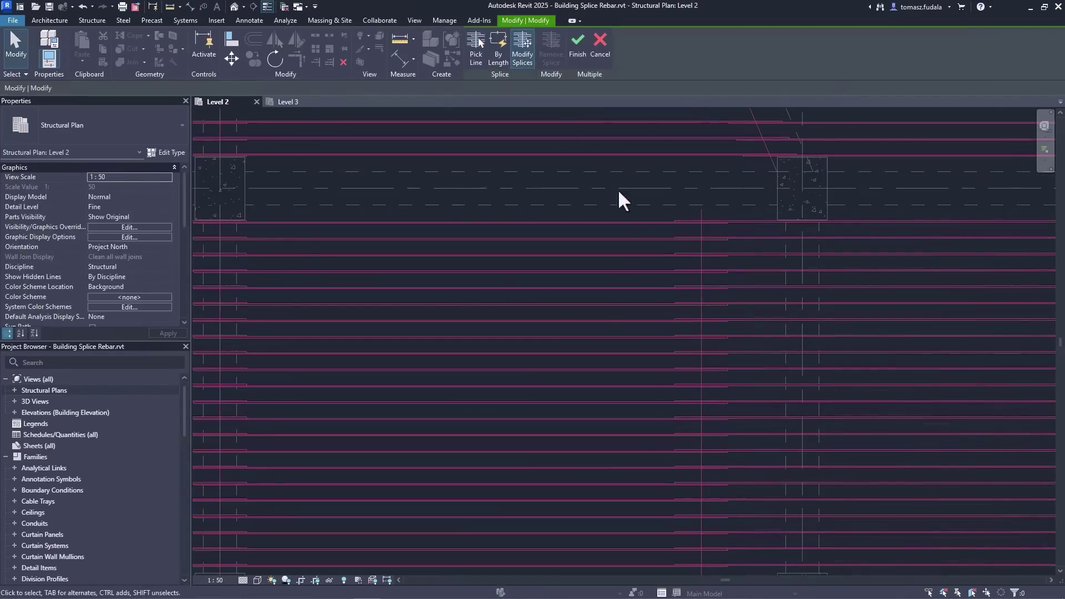
Place the last rebar splice and shorten the foundation from its right end.
click(699, 284)
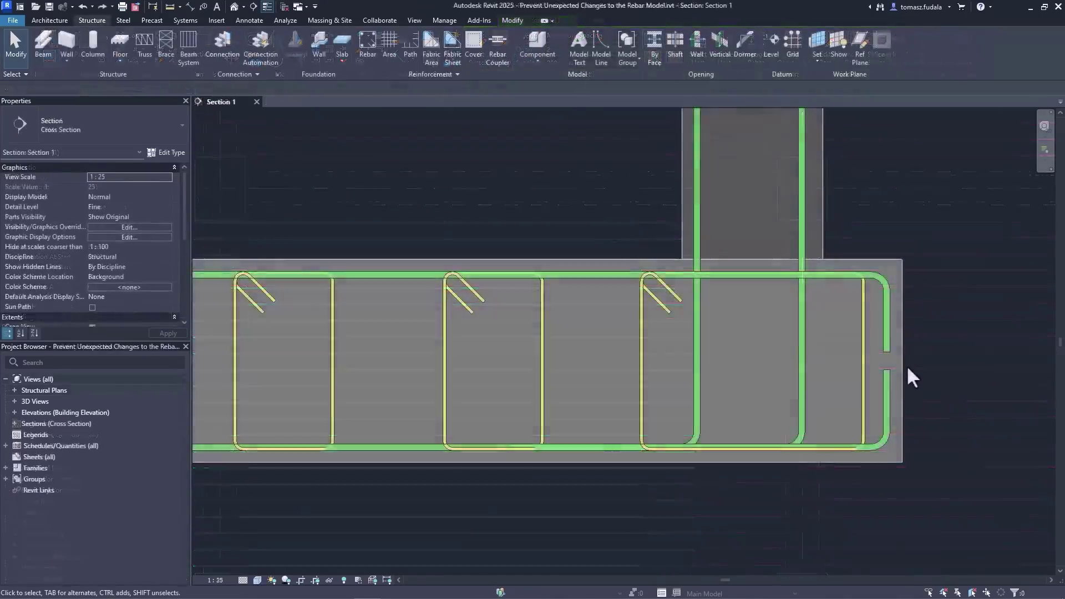
click(914, 362)
drag(964, 358, 903, 359)
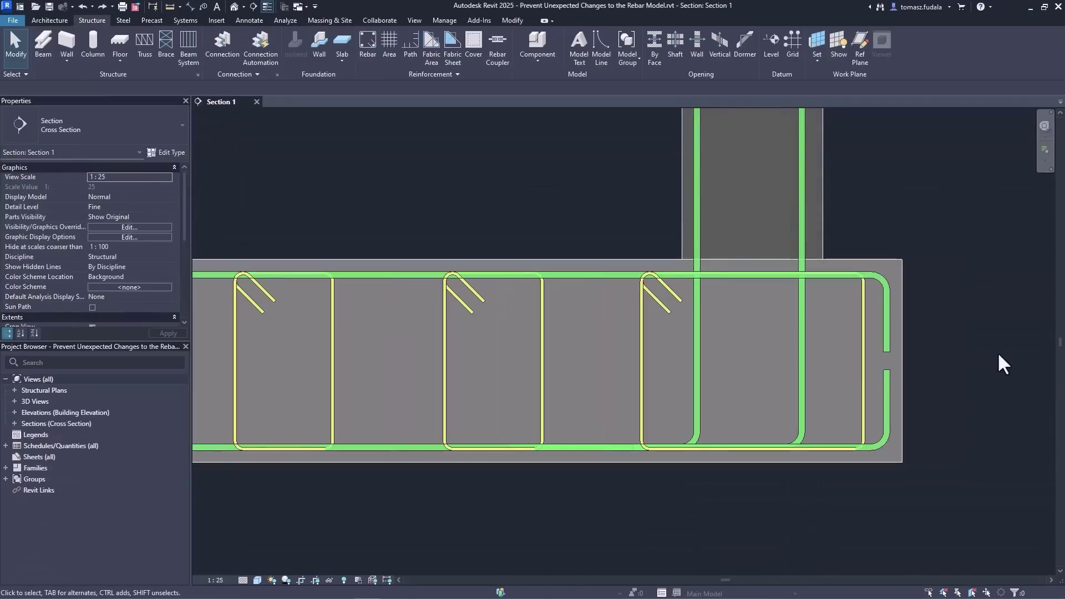
Release the rebar constraints on the right and leftmost stirrups in the foundation.
click(864, 380)
click(739, 65)
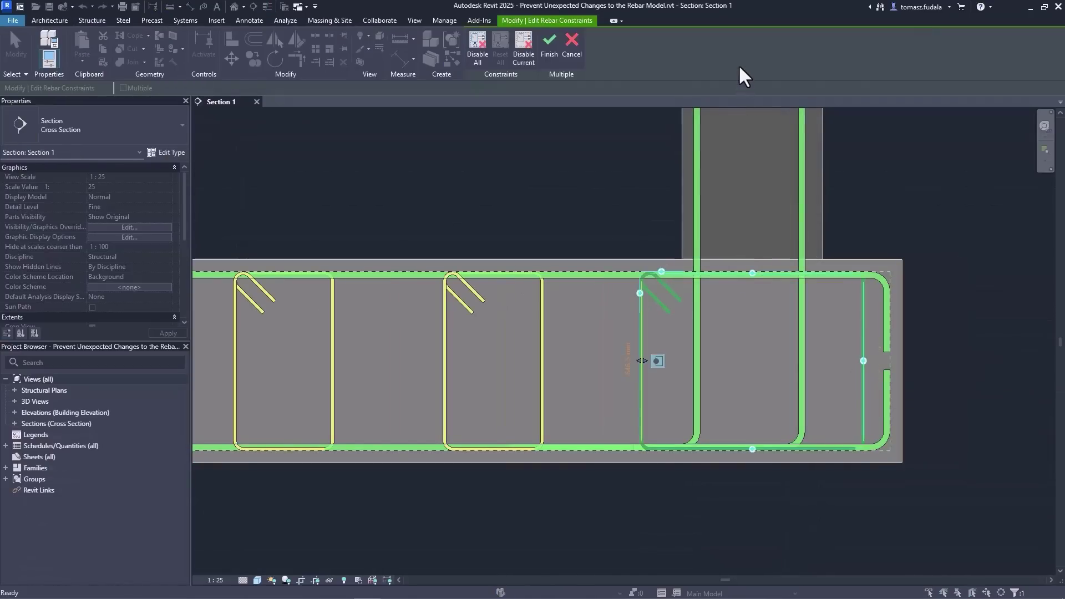
click(524, 53)
click(864, 361)
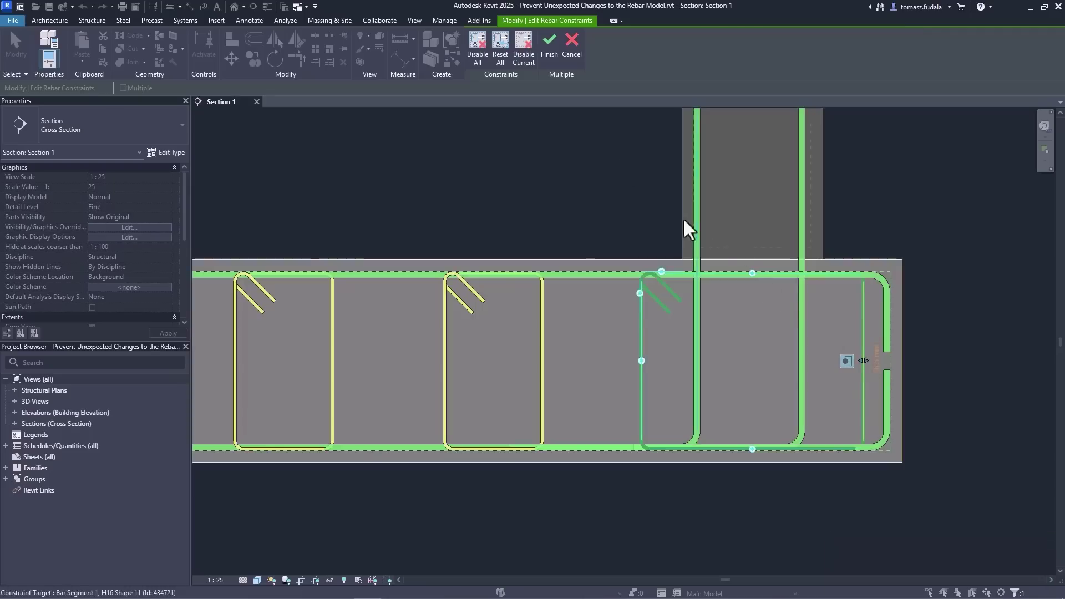
click(550, 50)
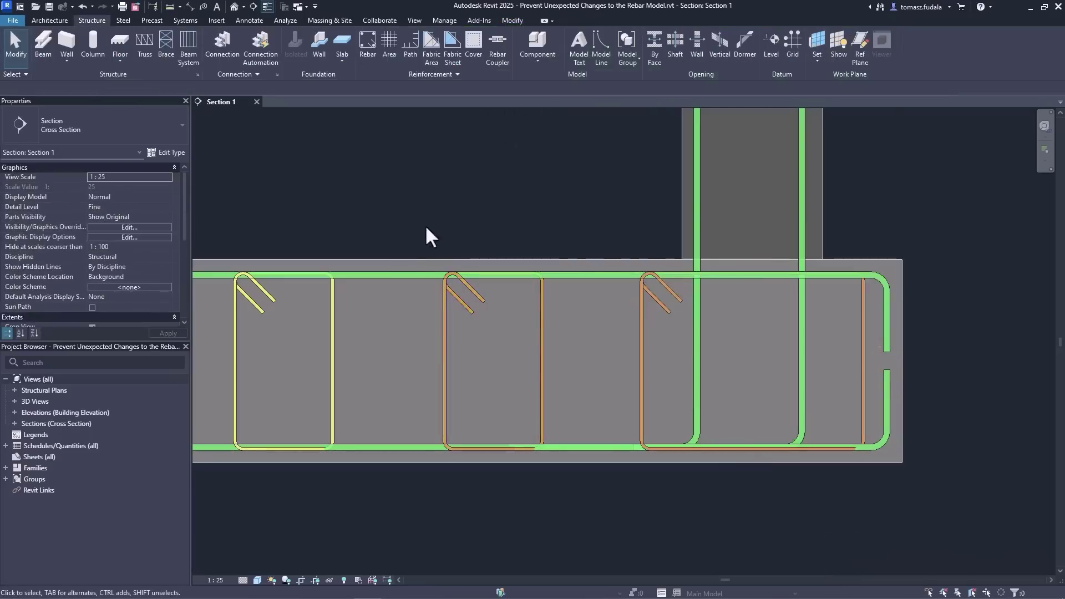
click(334, 309)
click(748, 56)
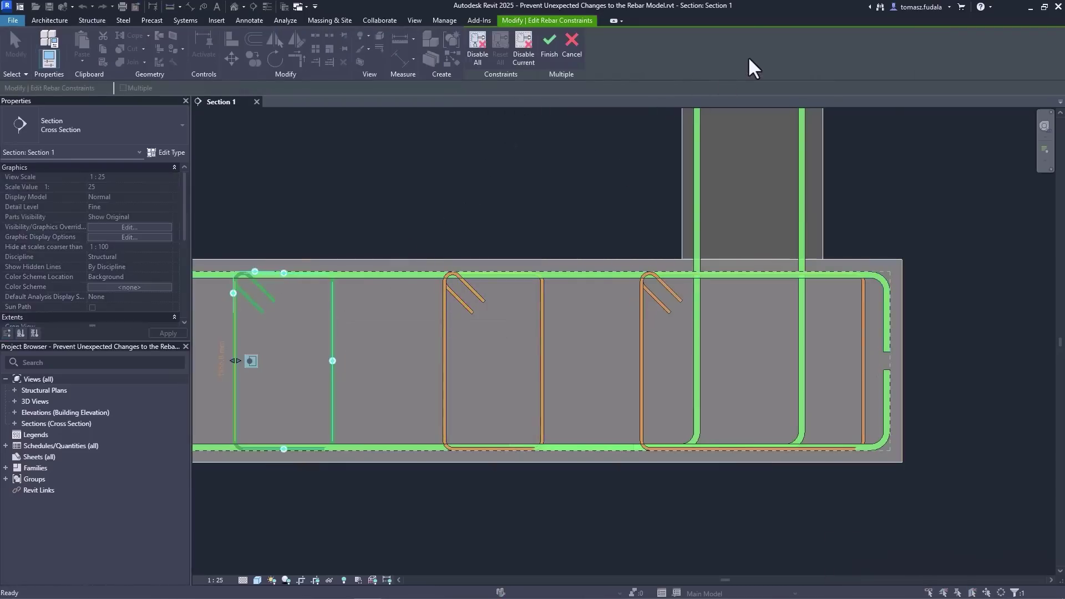
click(507, 54)
click(548, 49)
Widen the foundation to the right and lower its bottom to elevation -588.
click(472, 200)
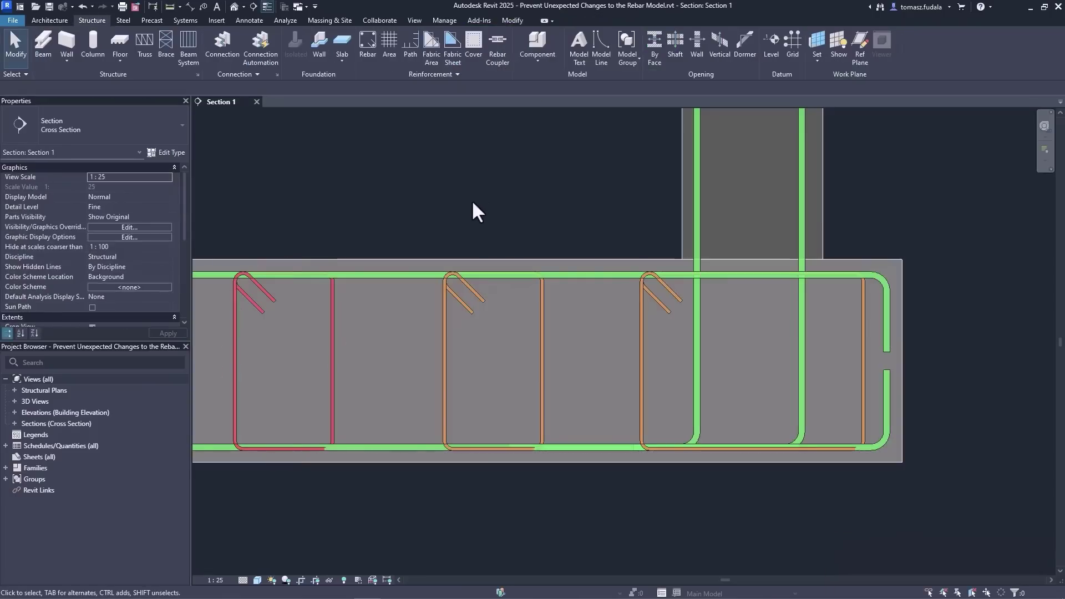
click(885, 355)
drag(903, 358, 936, 361)
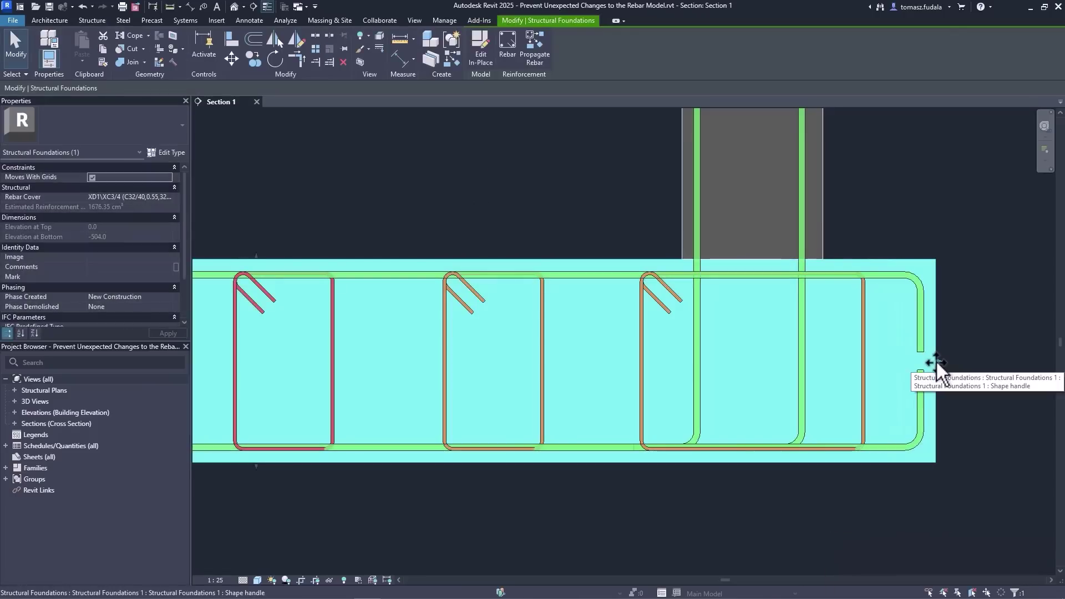
drag(257, 466, 253, 500)
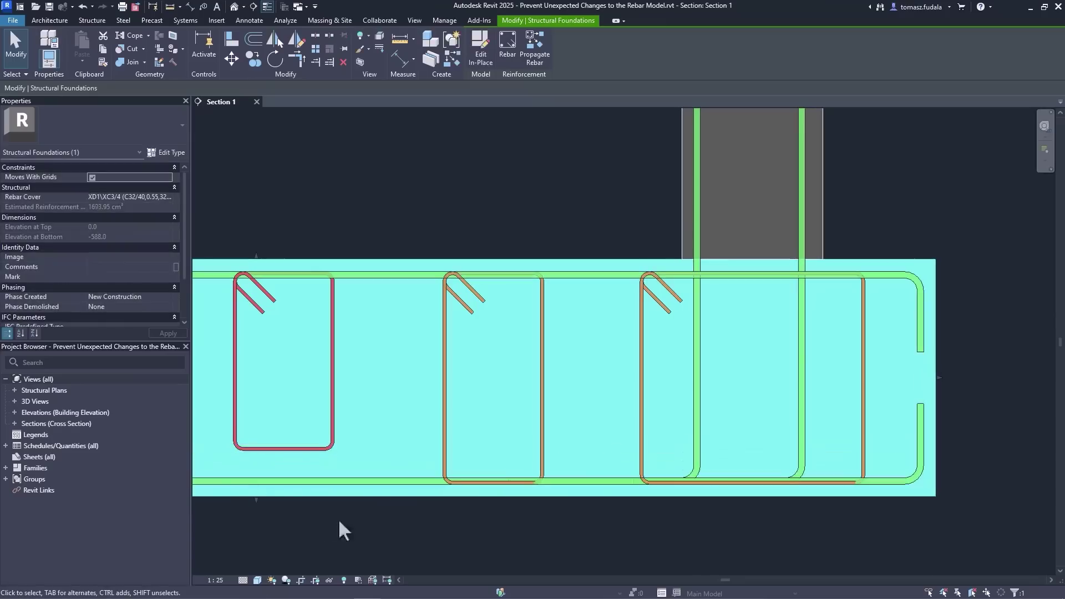
click(351, 525)
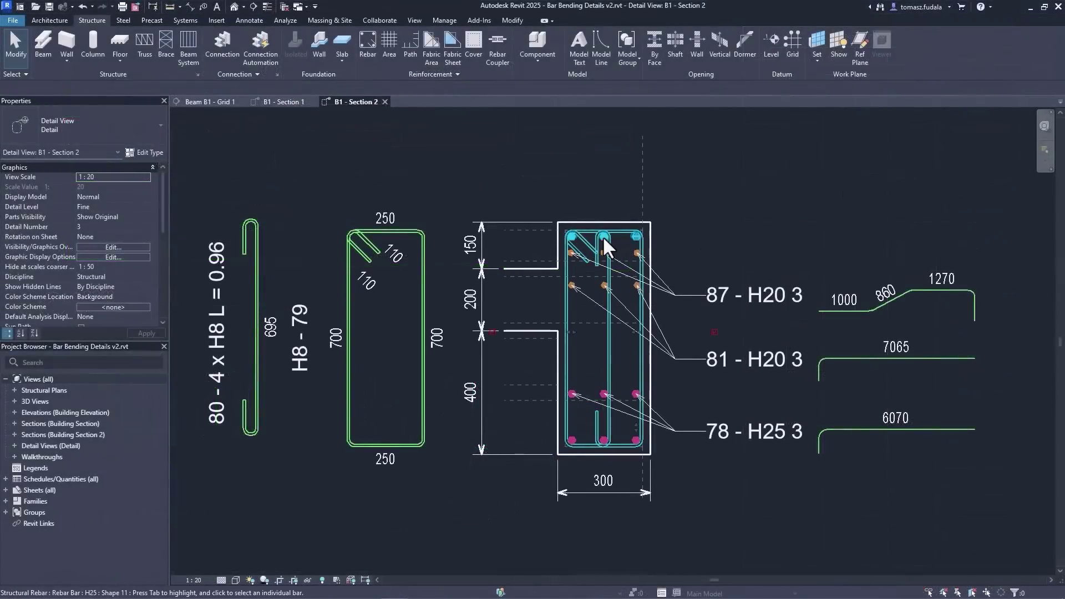
Place a schematic 75 - H25 1 bending detail for the top rebar set.
click(603, 236)
click(999, 53)
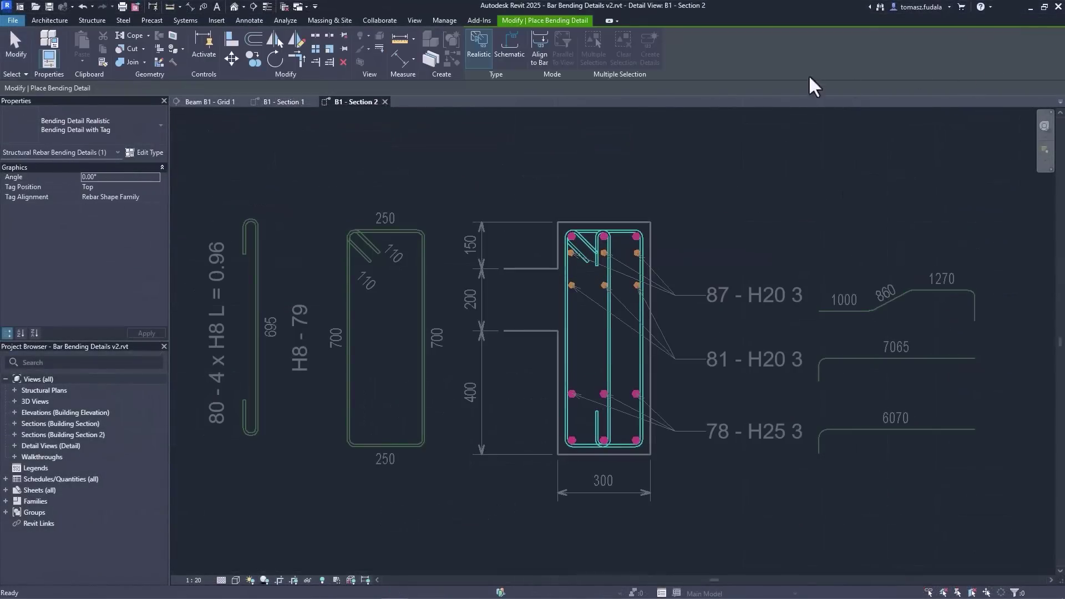
click(517, 54)
click(750, 206)
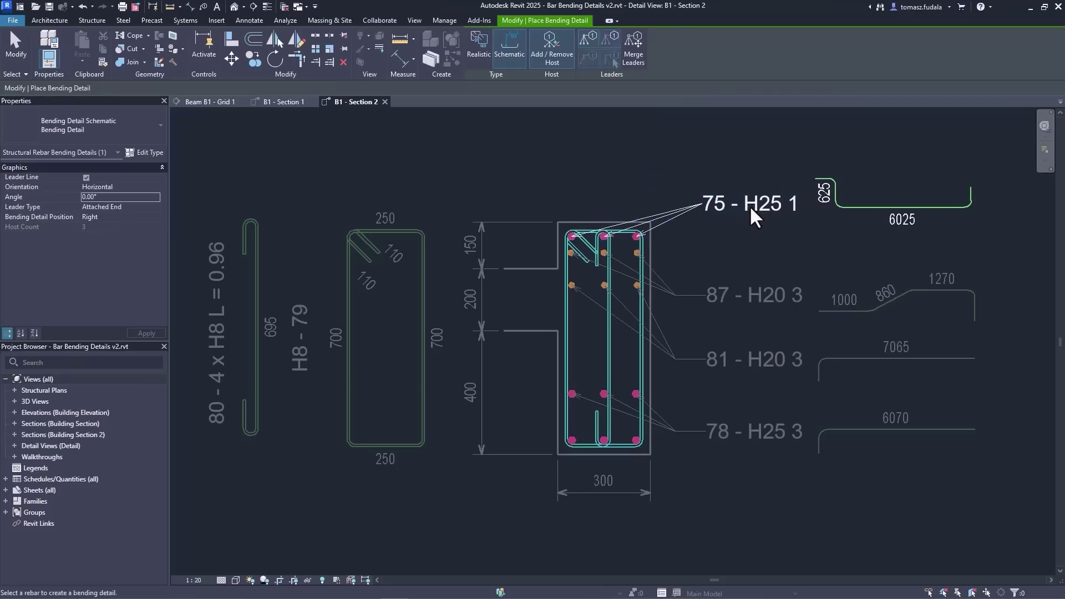
Place the 71 - H25 3 bending detail for the bottom set with merged leaders.
click(628, 442)
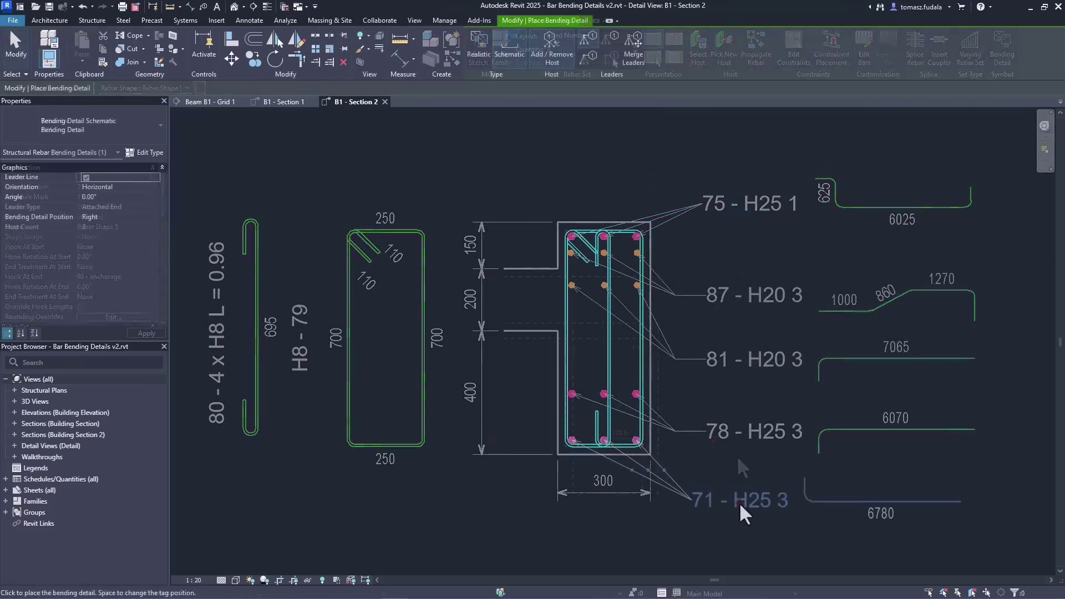
click(754, 504)
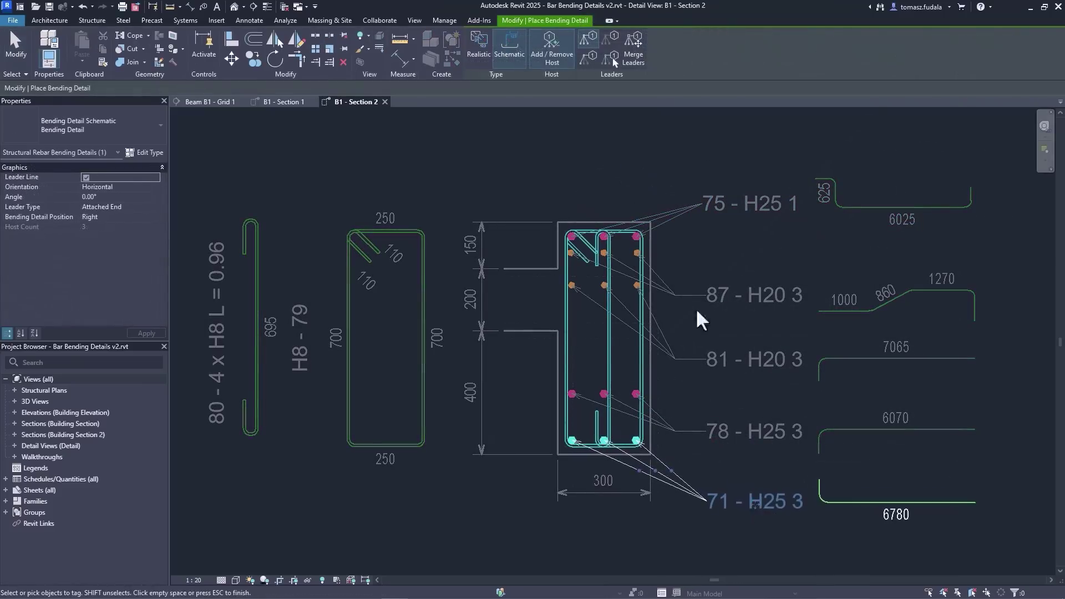
click(633, 57)
drag(670, 470, 675, 501)
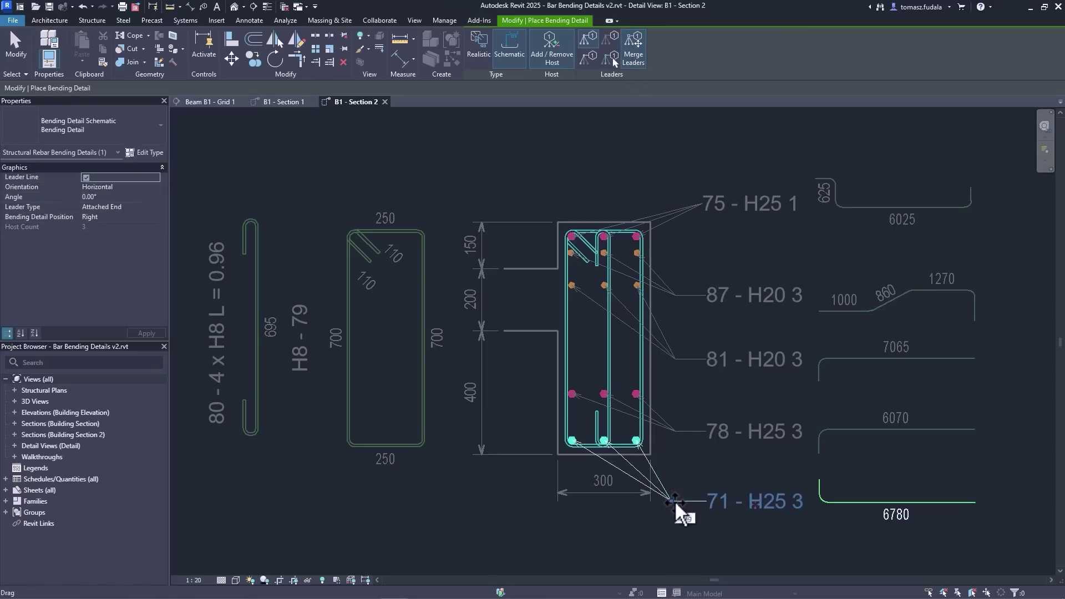
drag(755, 501, 758, 491)
Change all five bending details to the dimensioned Bending Detail type.
drag(864, 549, 737, 158)
click(153, 128)
click(89, 275)
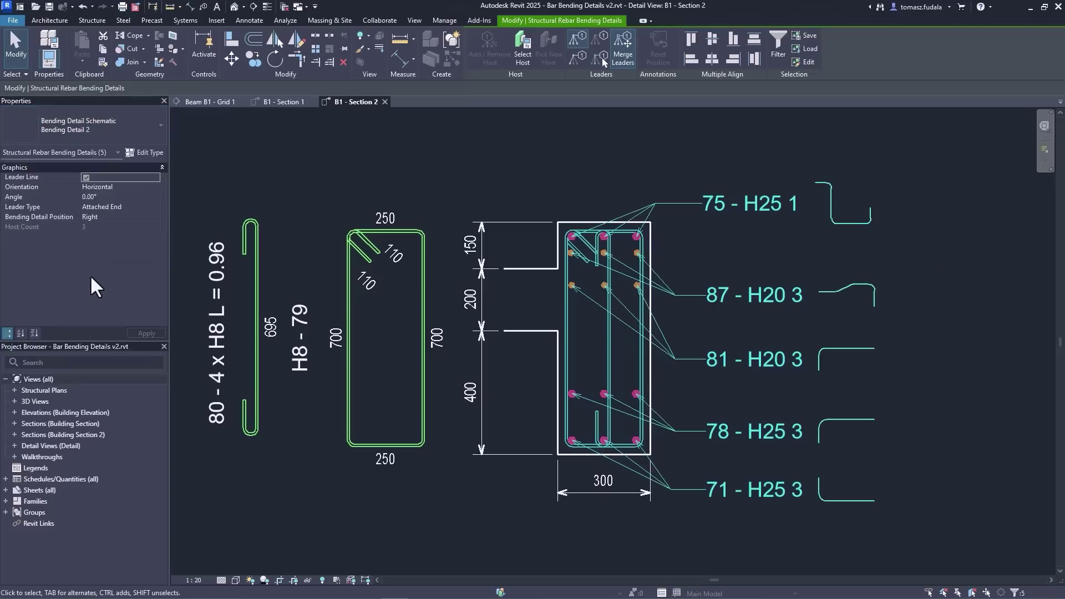
click(102, 135)
click(87, 261)
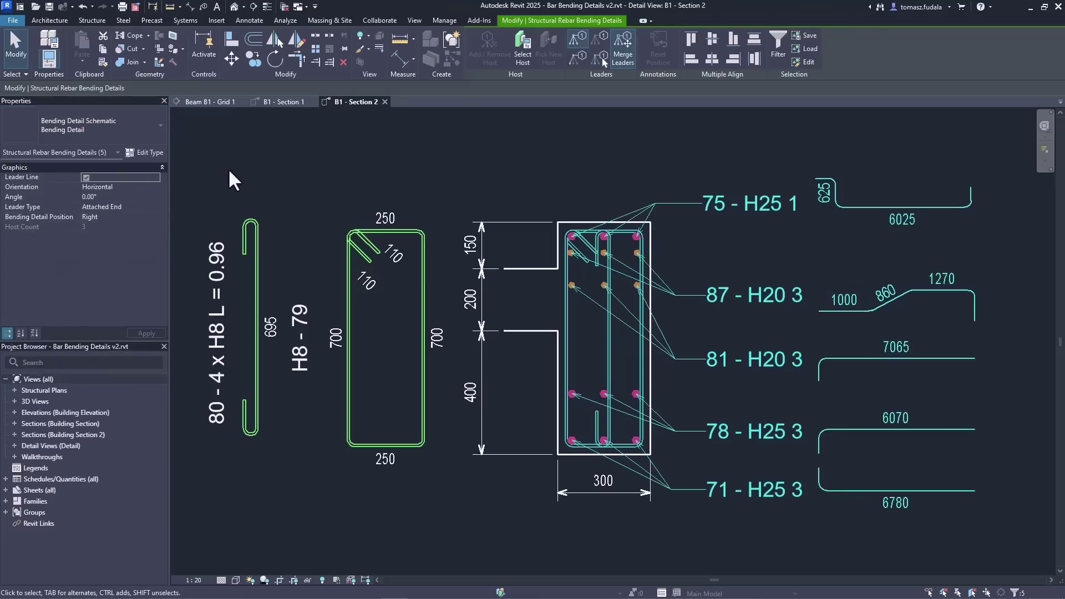
click(228, 168)
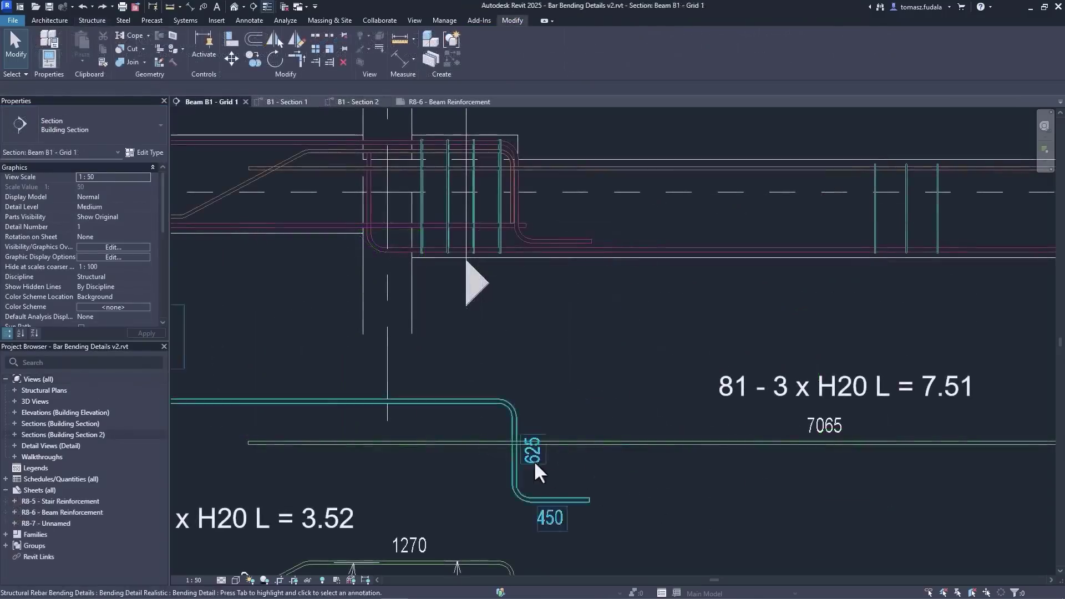
Drag the 625, 1040, 135°, 6350 arc and 5460 radius dimensions clear of the bars.
click(534, 455)
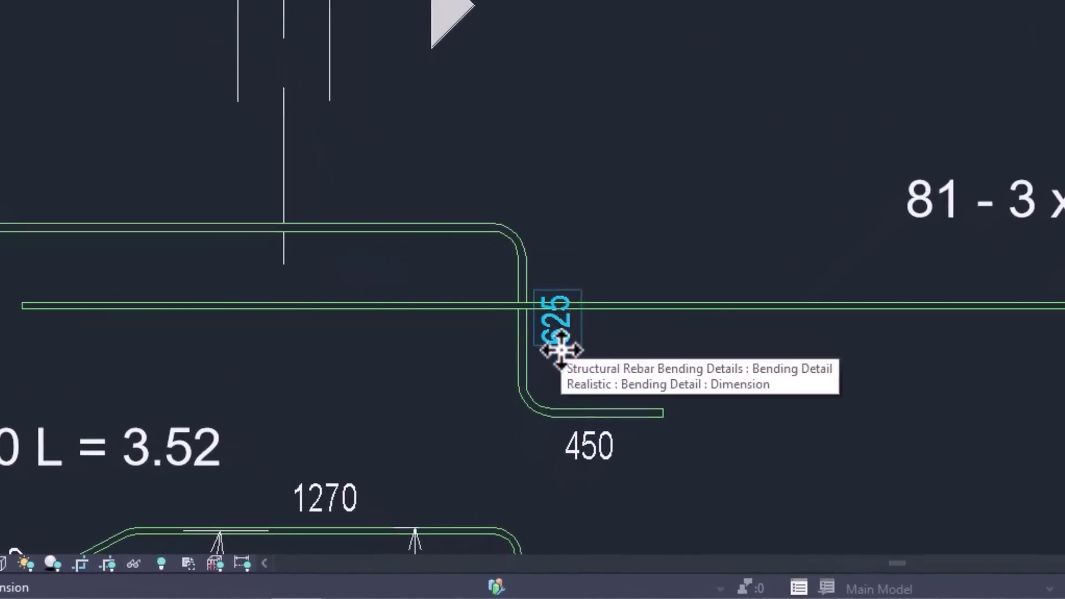
drag(554, 362, 555, 388)
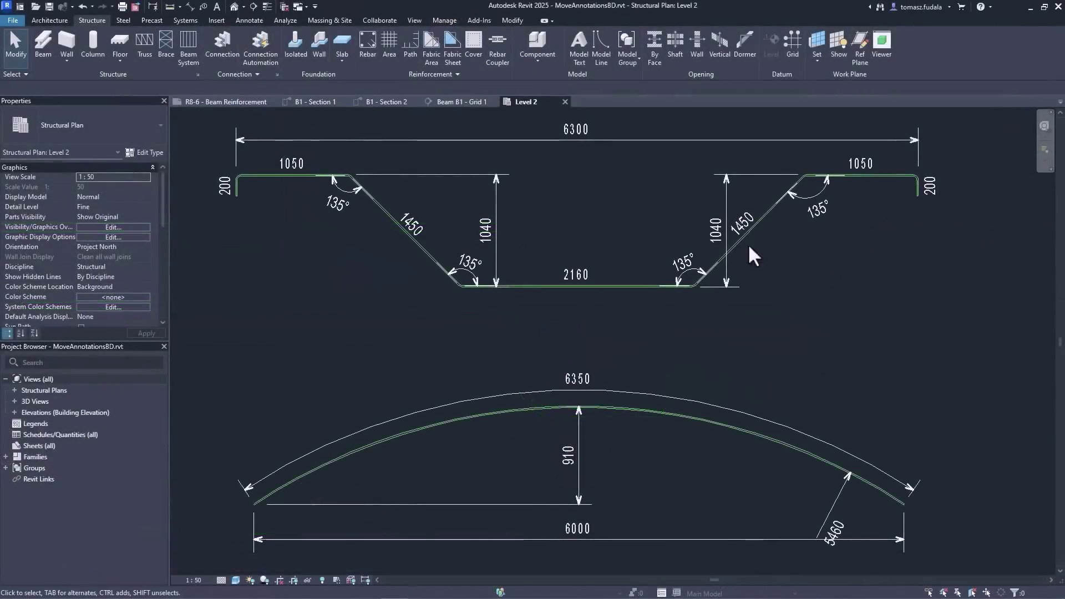
drag(727, 210, 656, 211)
click(761, 261)
drag(803, 208, 814, 232)
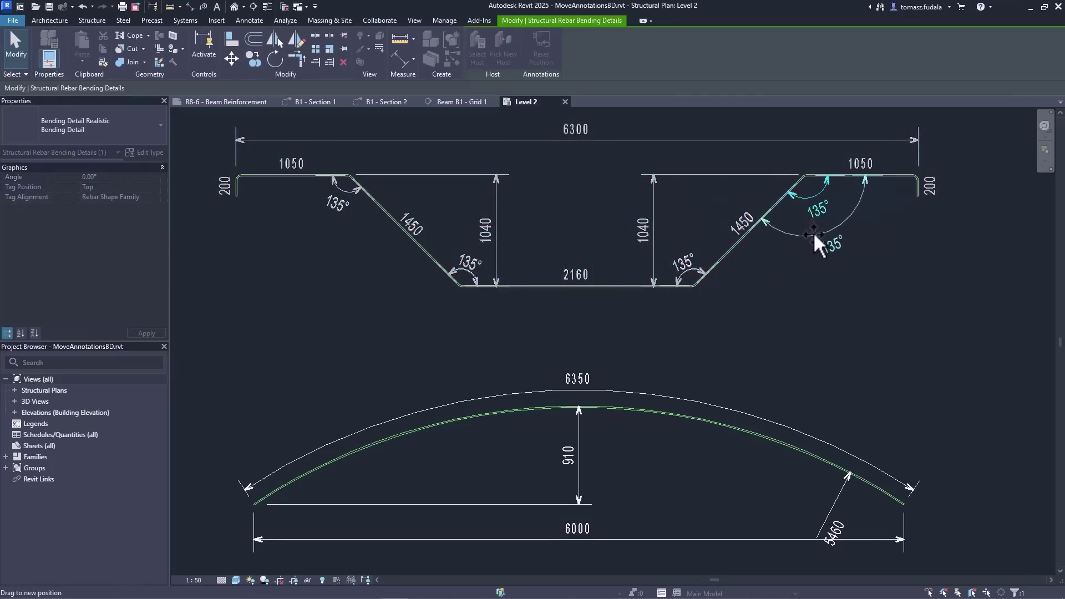
click(712, 340)
click(661, 392)
drag(660, 395, 663, 375)
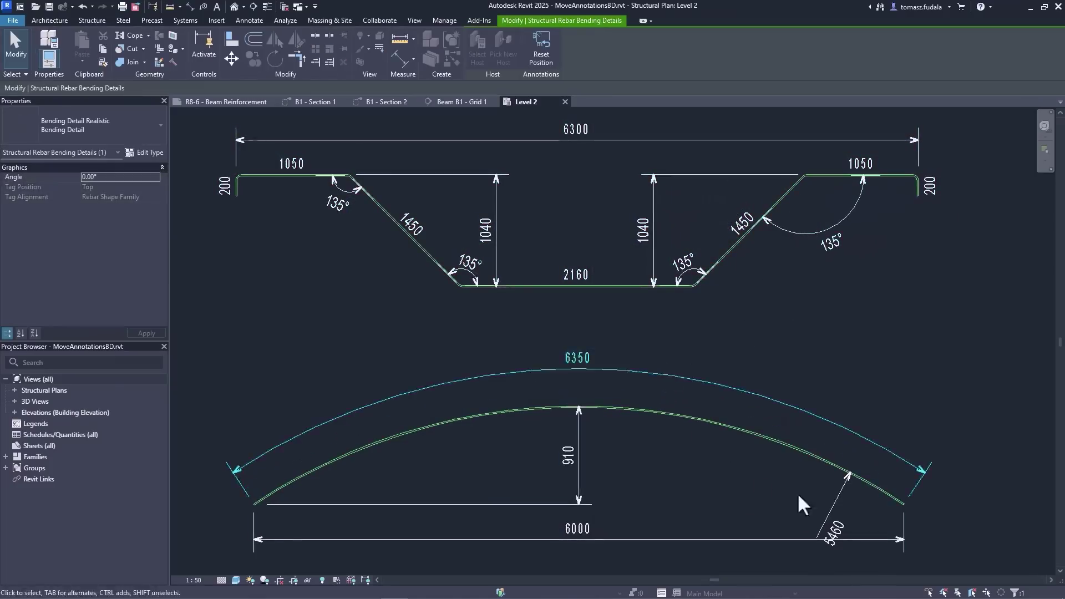
drag(832, 502, 419, 469)
Align the local Z axes of the front and right wall analytical panels.
click(356, 359)
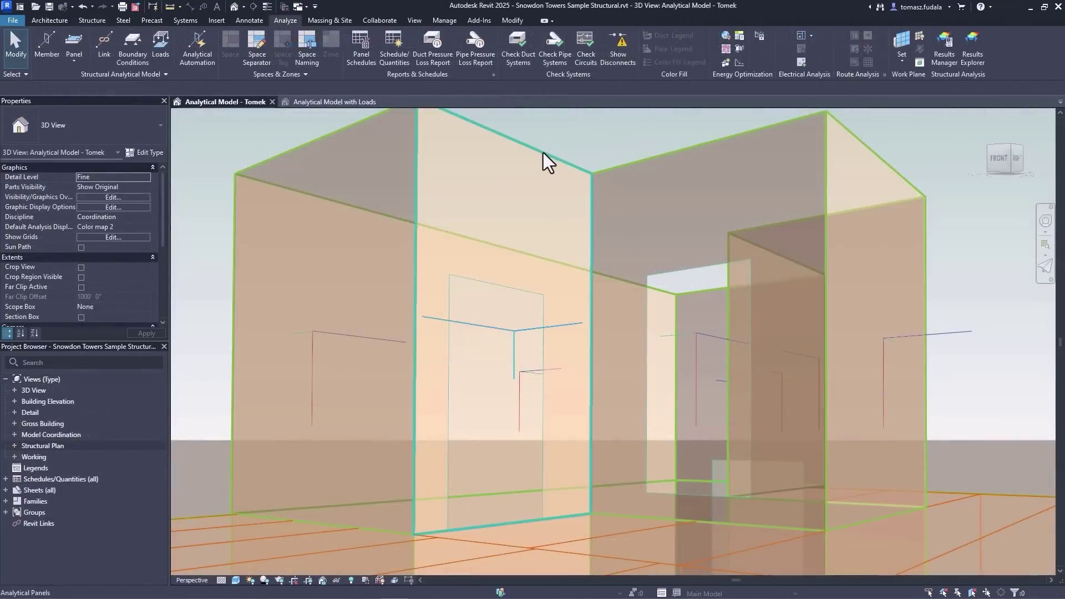
click(547, 161)
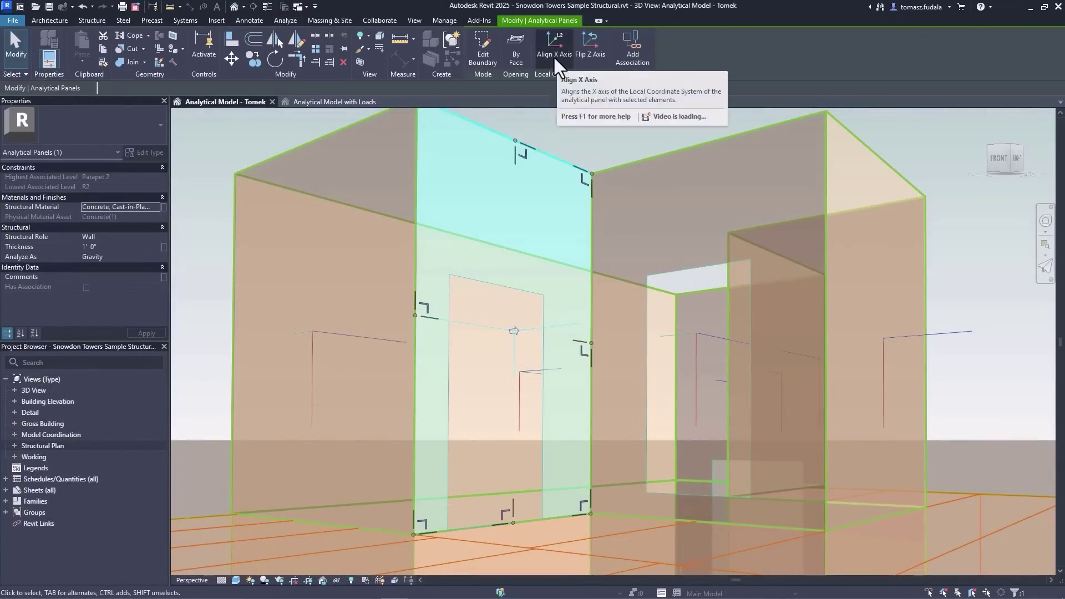
key(Escape)
click(540, 295)
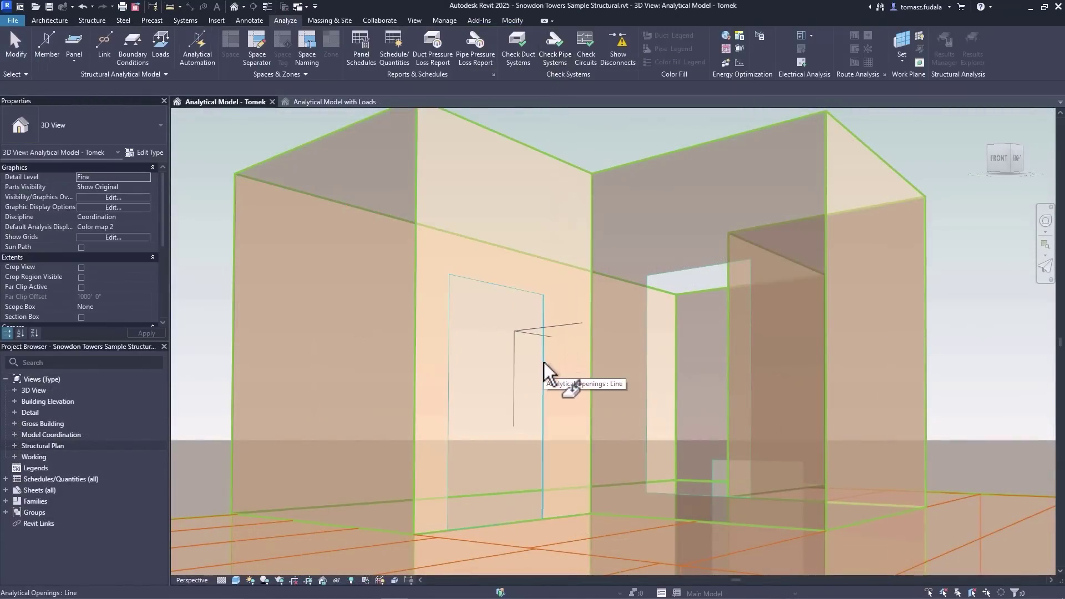
click(543, 363)
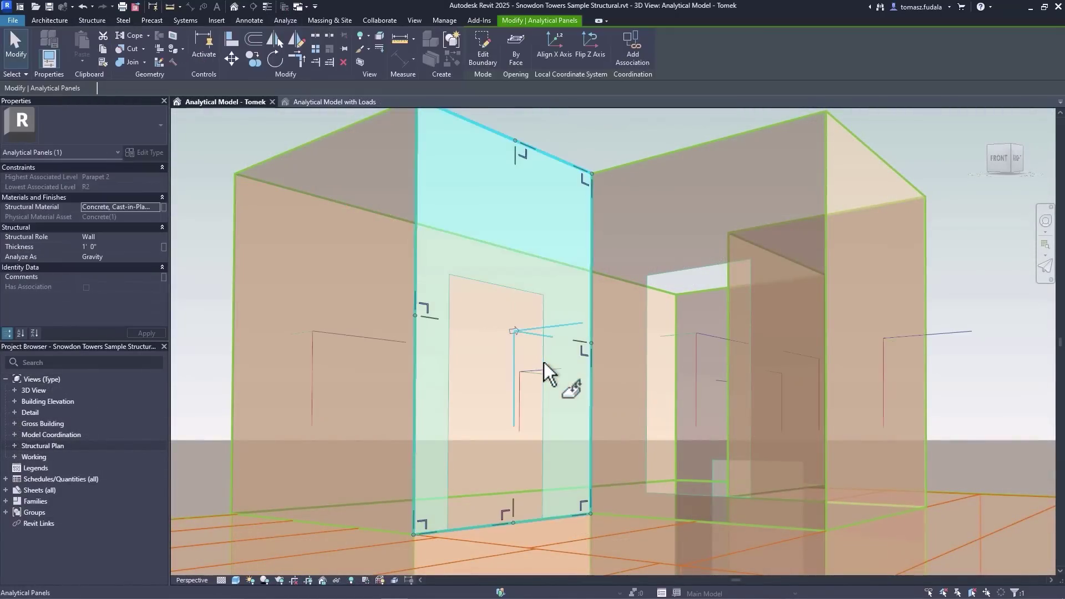
ctrl+click(903, 193)
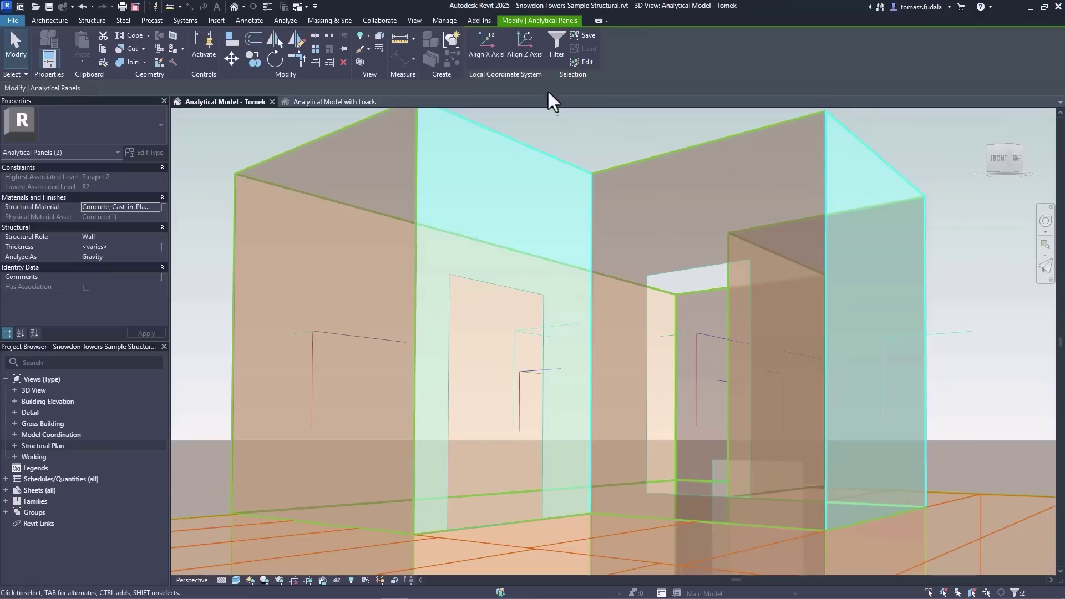
click(524, 54)
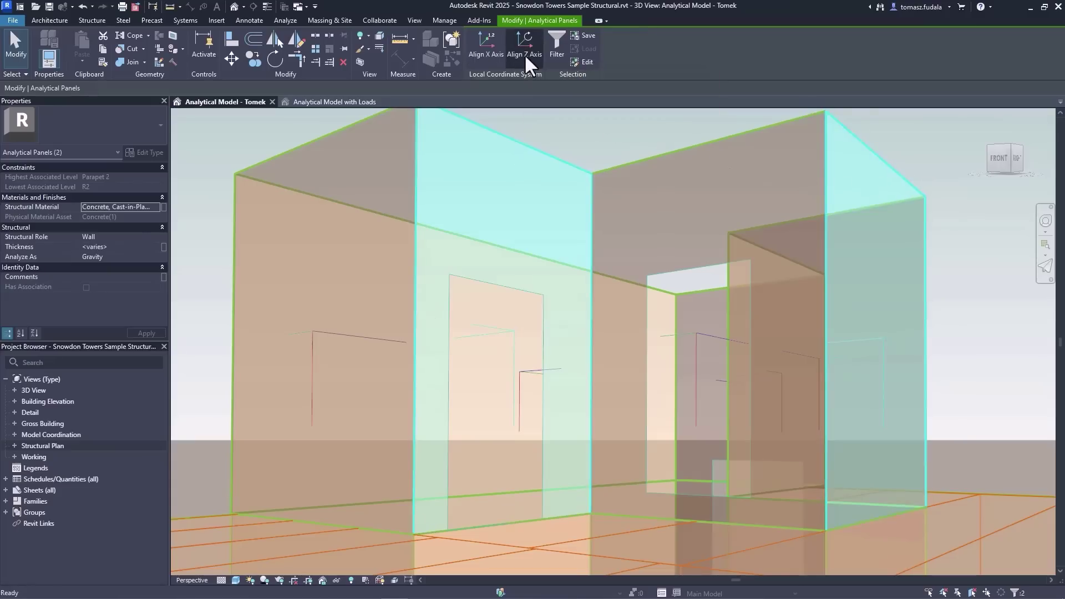
click(541, 124)
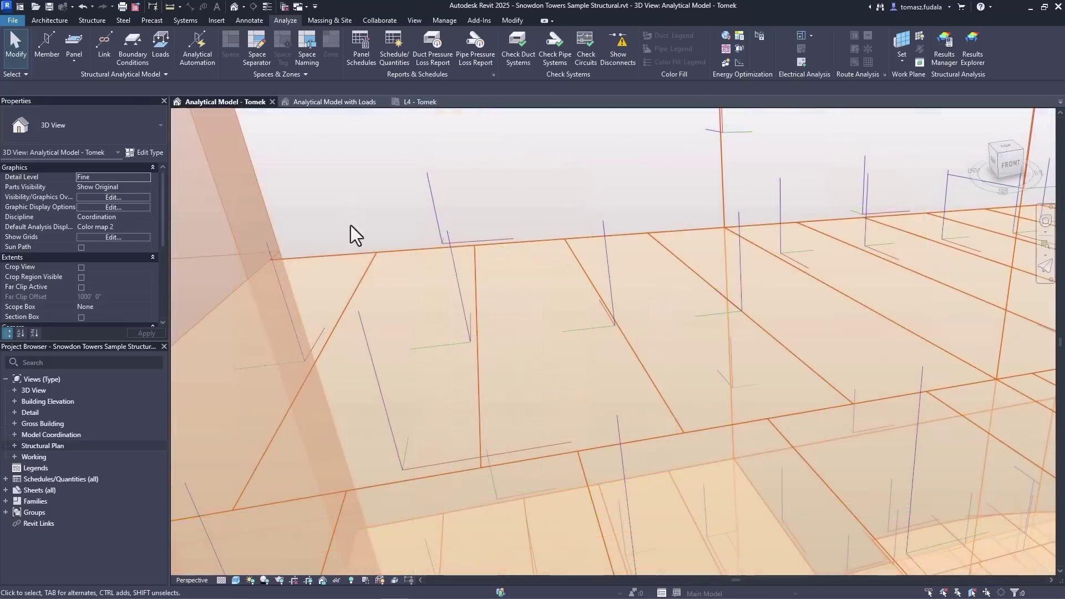
Realign the analytical beams, then export steel marks to SteelBuilding_new_marks.smlx.
click(362, 275)
ctrl+click(596, 292)
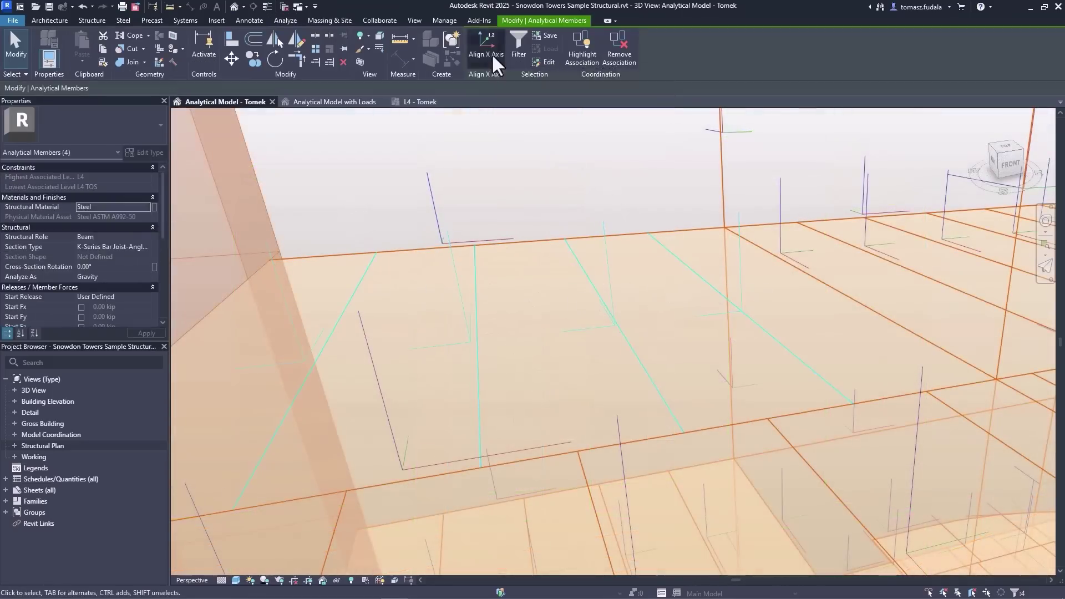
click(509, 131)
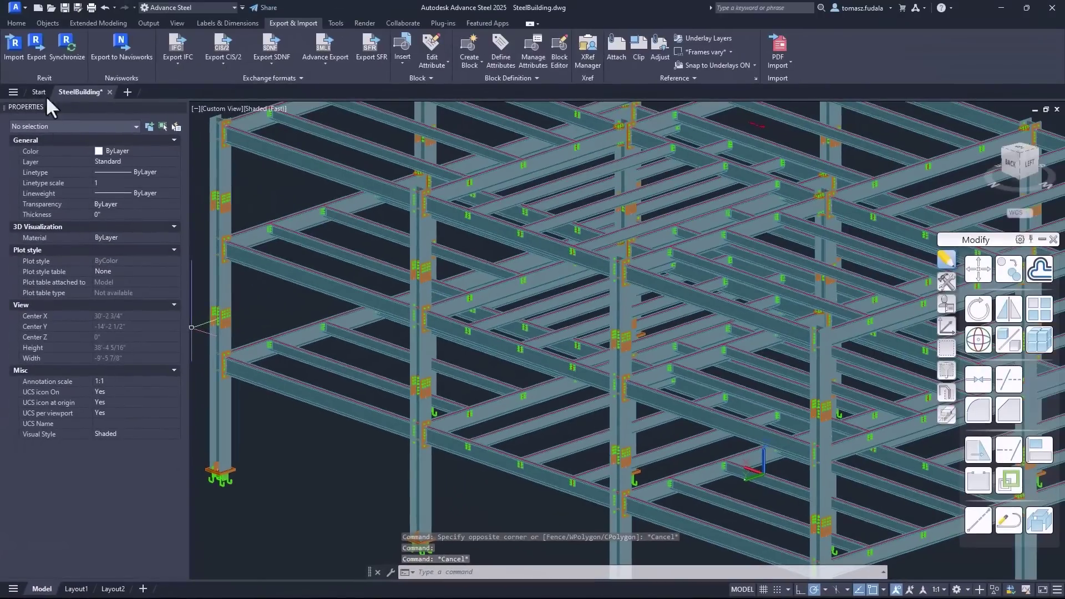
click(37, 58)
click(462, 353)
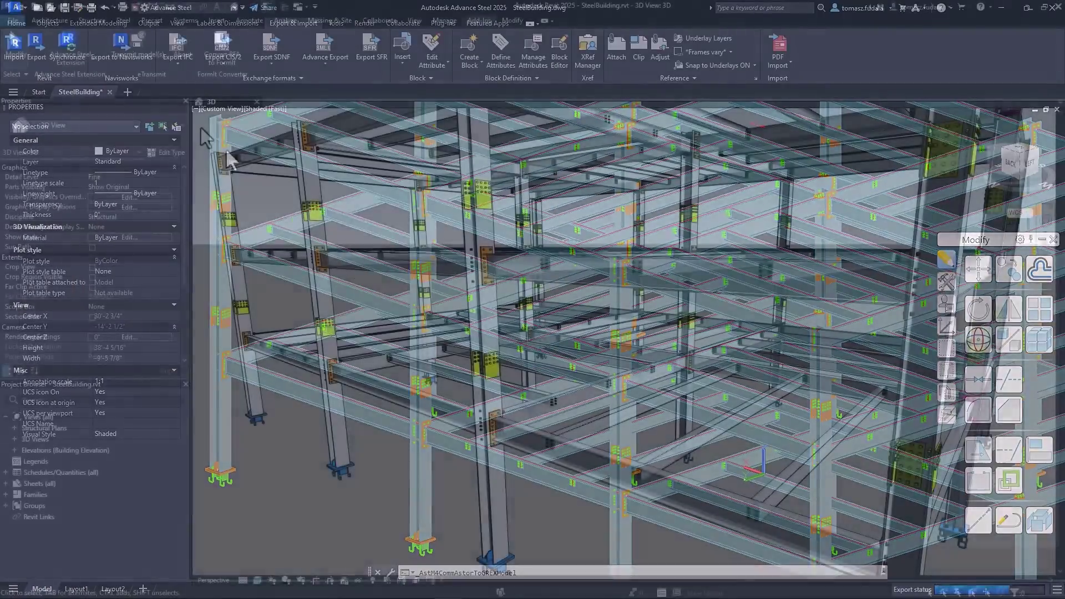
Synchronise Advance Steel changes by loading and applying SteelBuilding_new_marks.smlx.
click(93, 59)
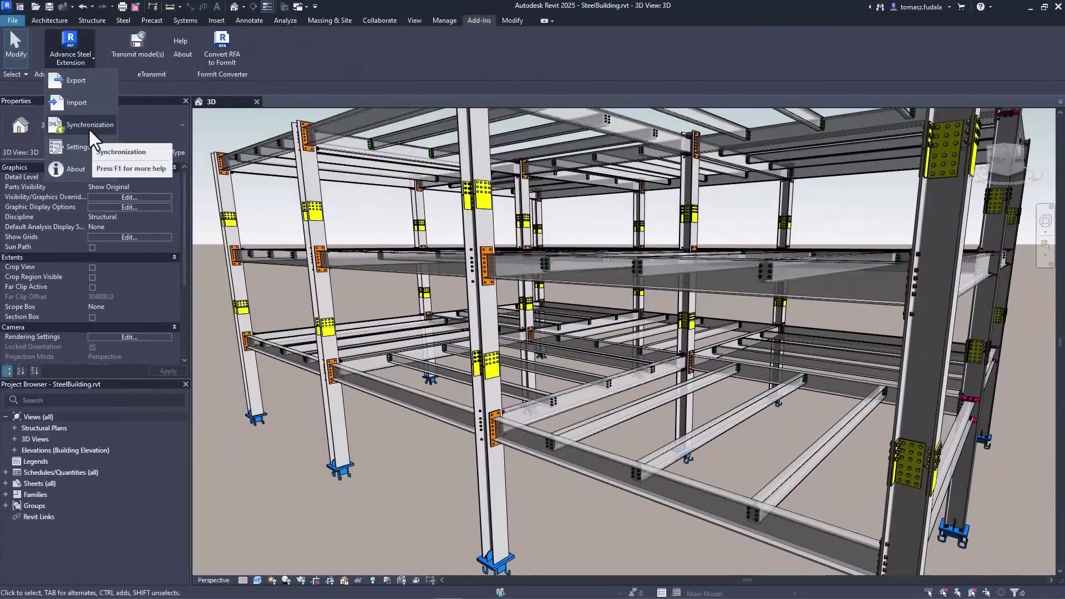
click(90, 131)
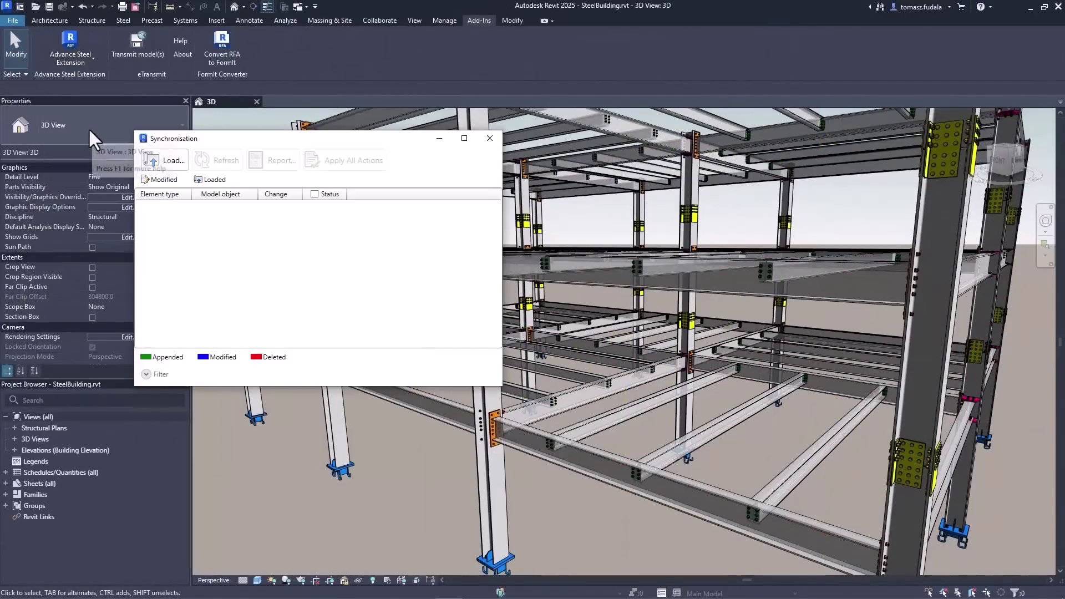
click(152, 156)
click(344, 224)
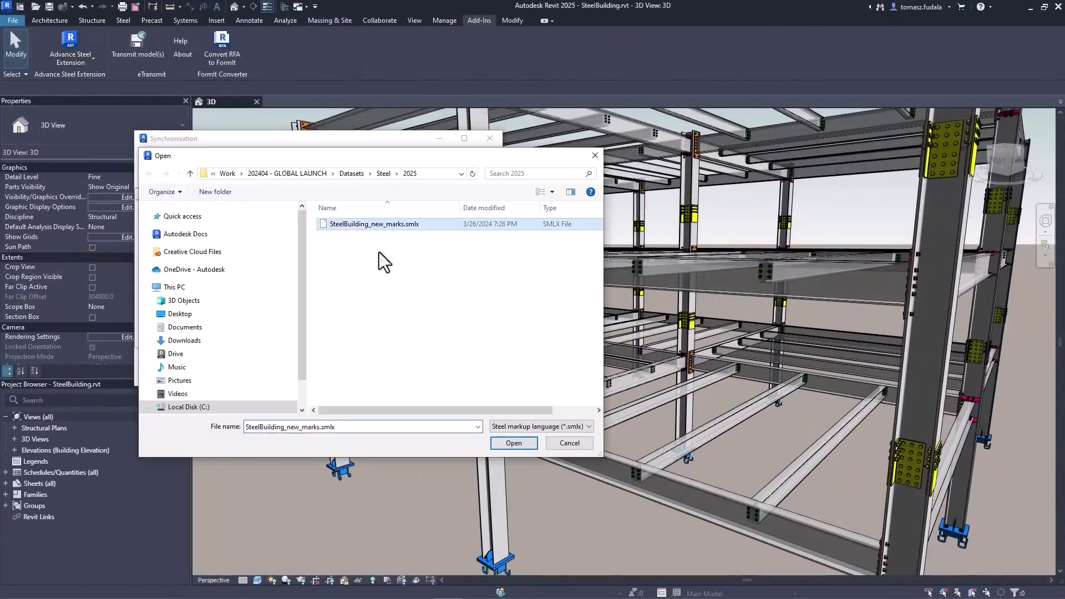
click(508, 444)
scroll(428, 281, down, 1)
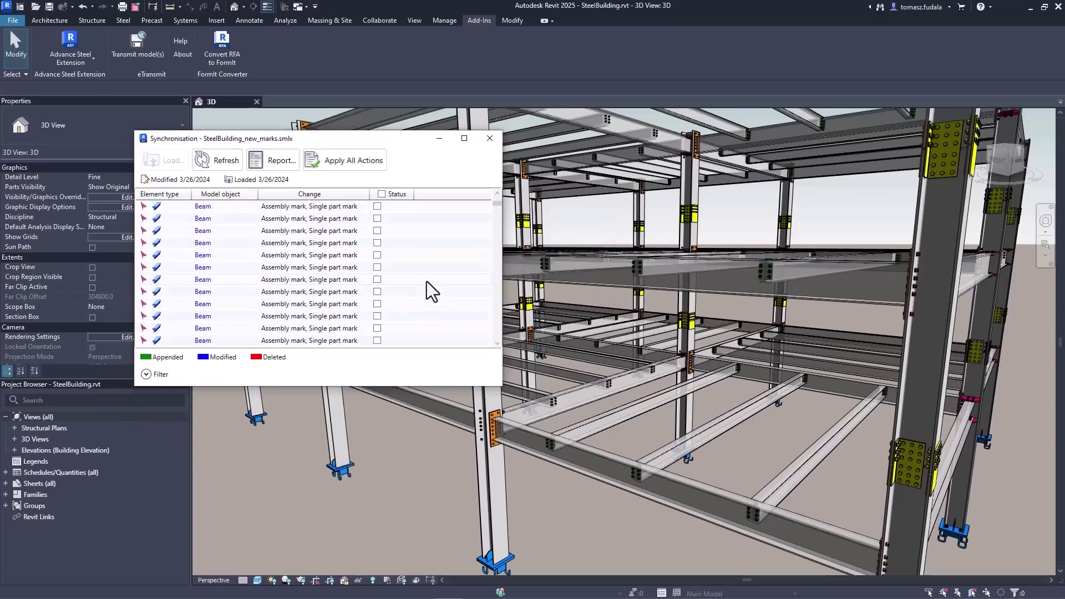
click(360, 162)
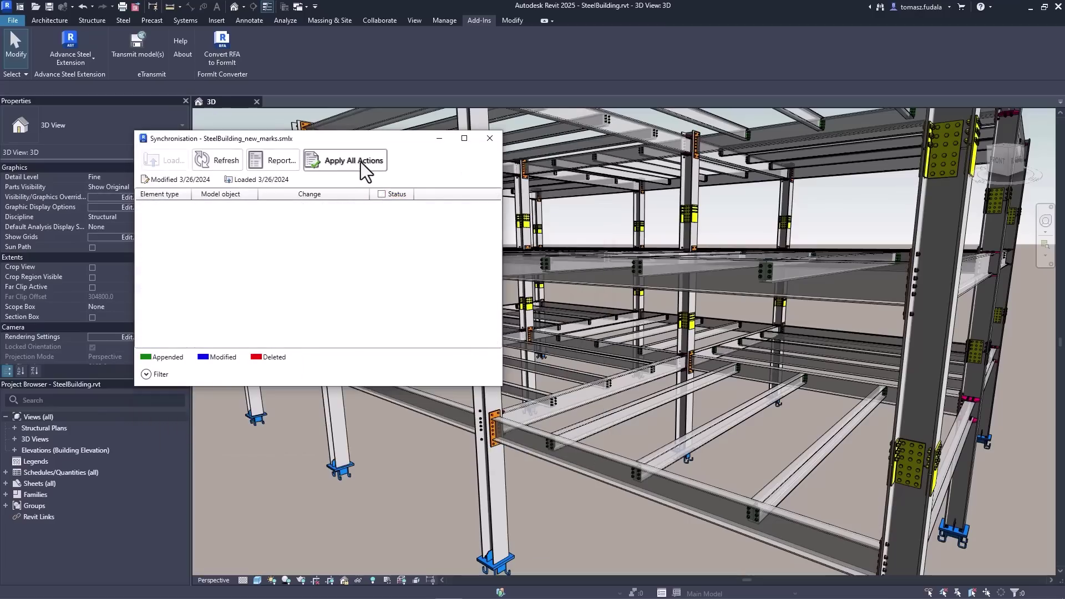
Highlight structural columns C32 and C33 in the 3D model from the column list.
click(502, 475)
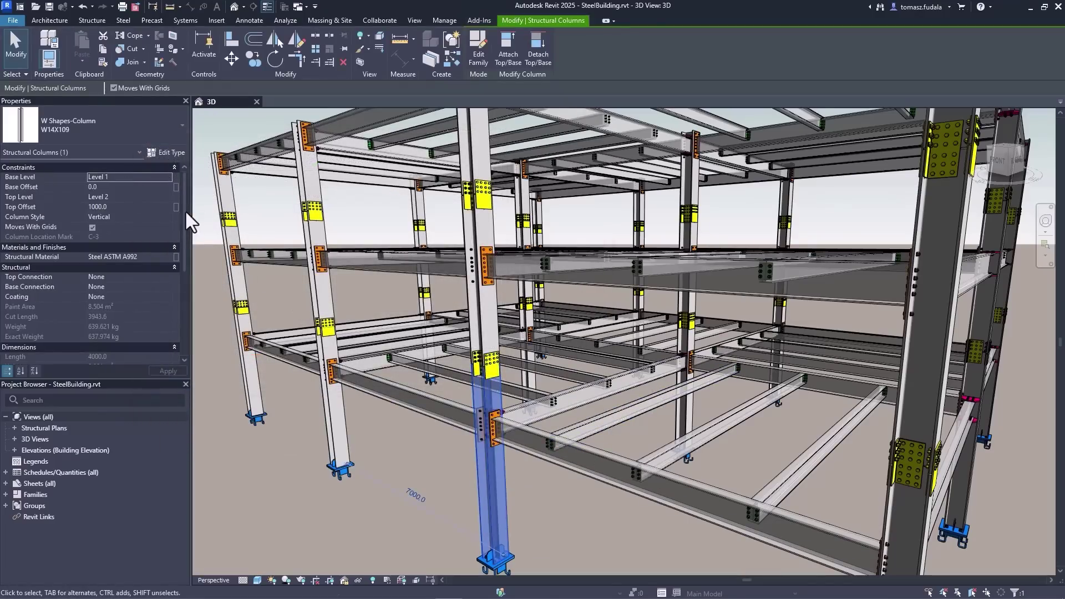
scroll(187, 214, down, 5)
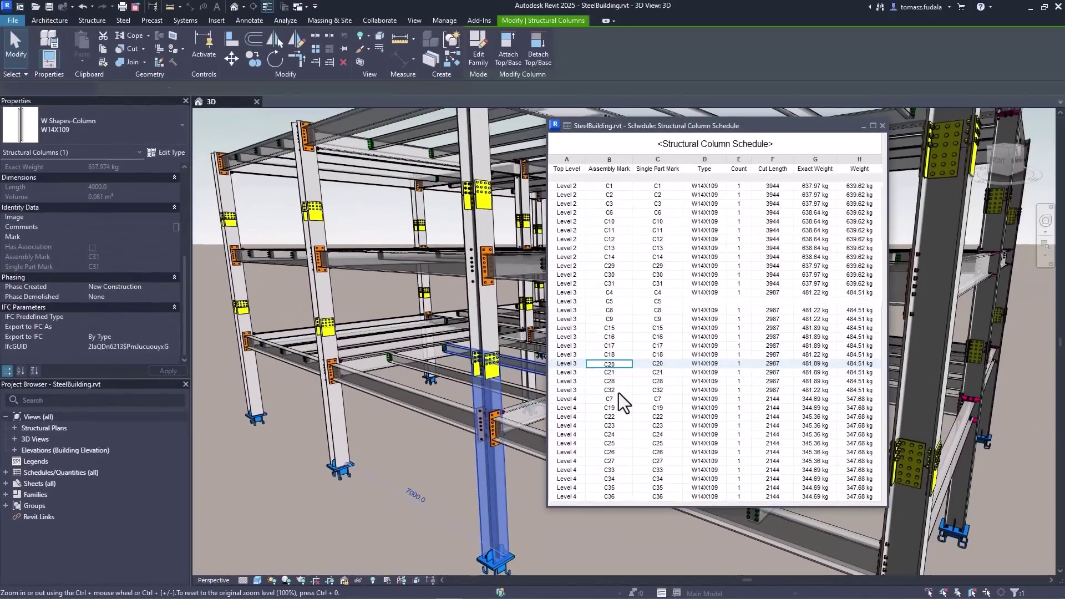
click(619, 392)
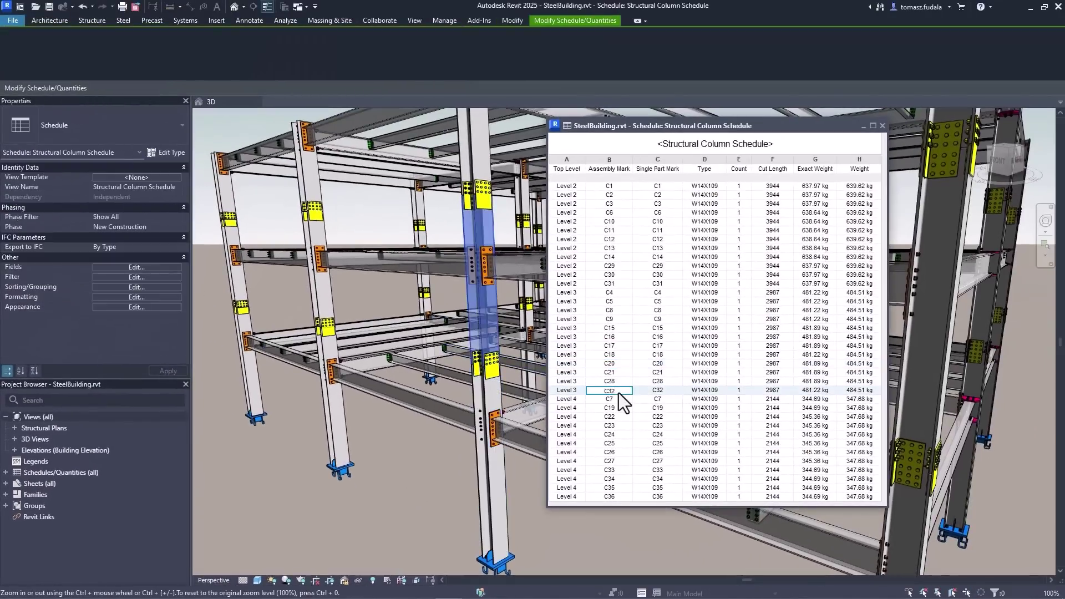
click(613, 470)
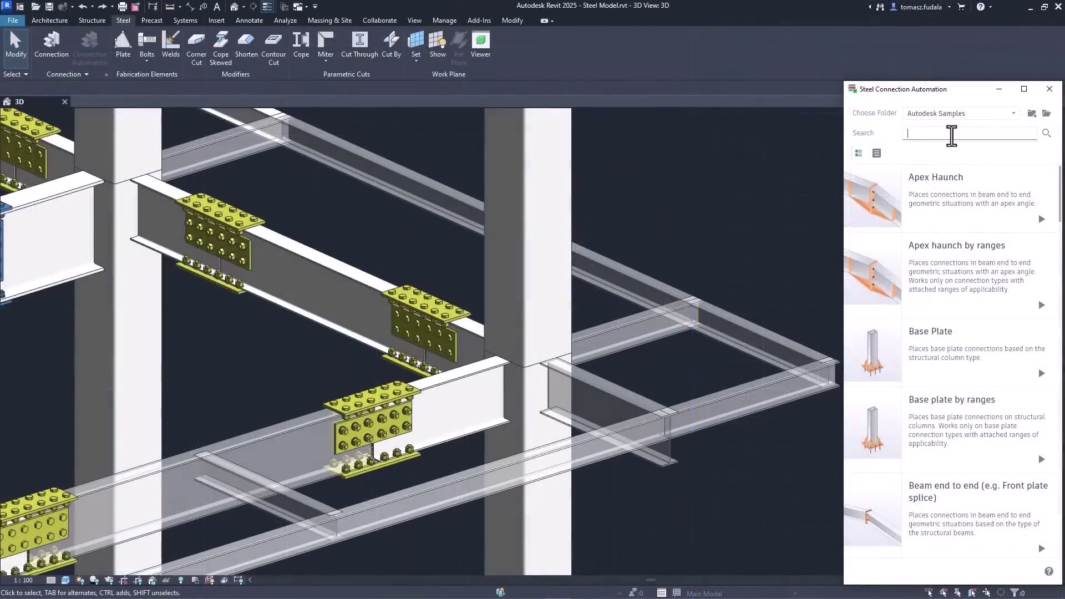
Run the Beam to beam by ranges script with corner situations included.
text(beam to beam)
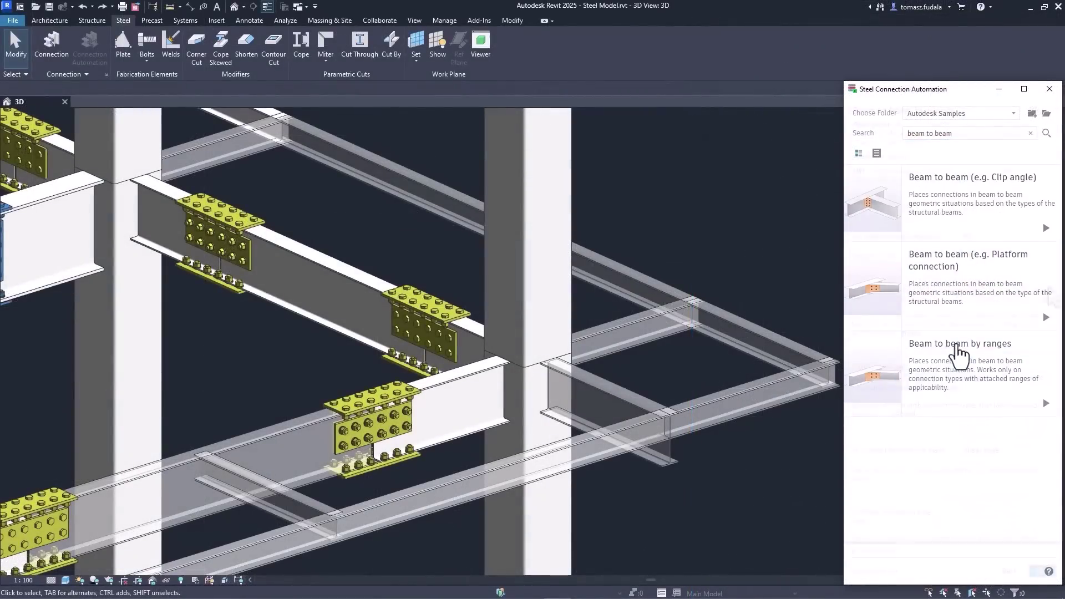
click(915, 347)
scroll(1032, 299, down, 5)
click(1045, 294)
click(1046, 312)
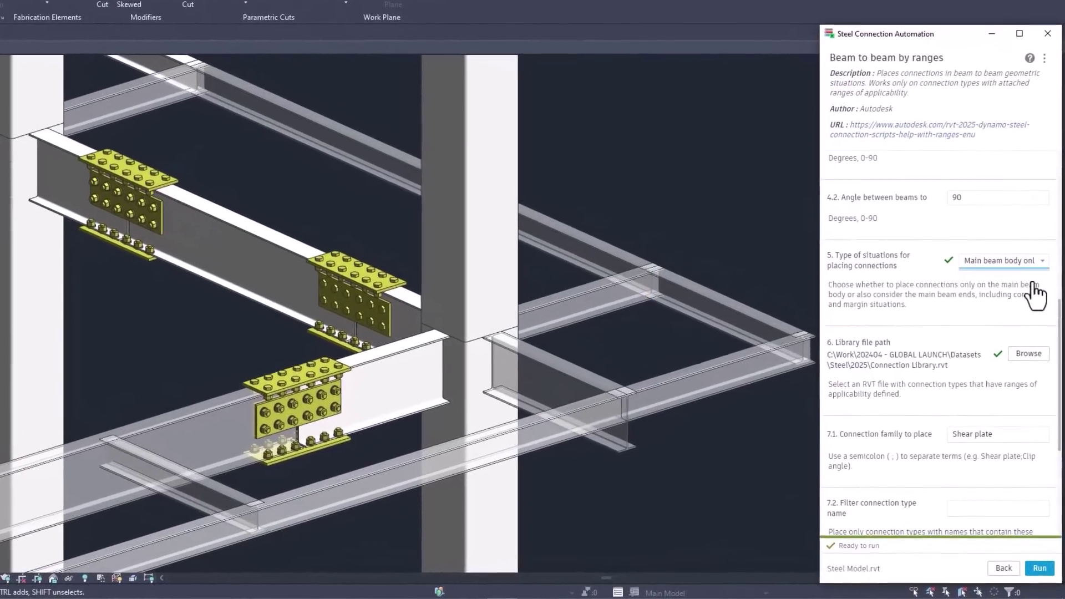
click(1043, 260)
click(1030, 322)
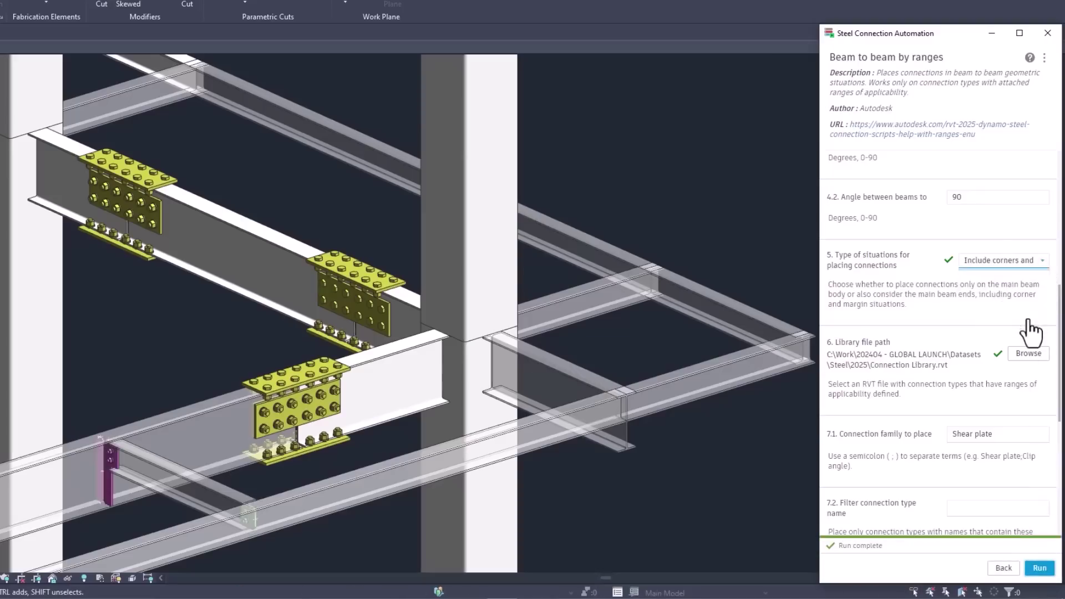
click(1039, 568)
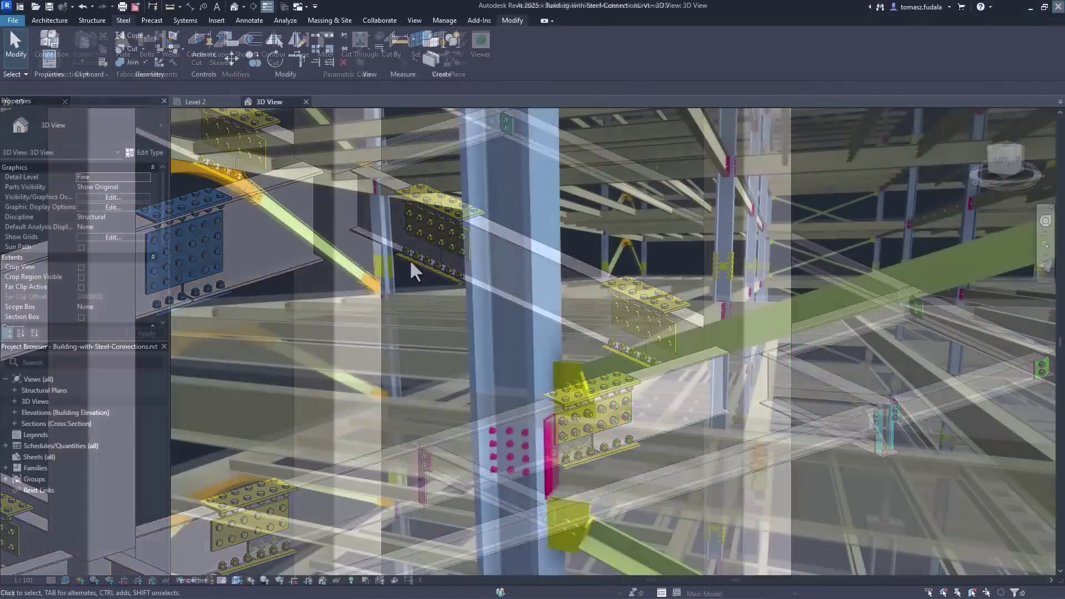
Select a structural column in the steel model.
click(469, 245)
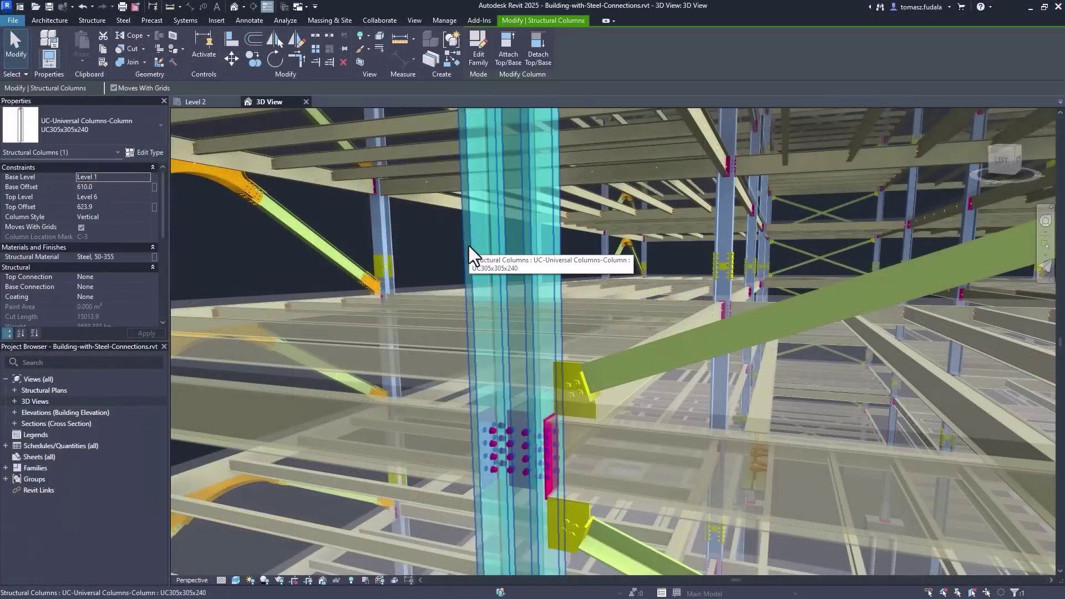
key(Escape)
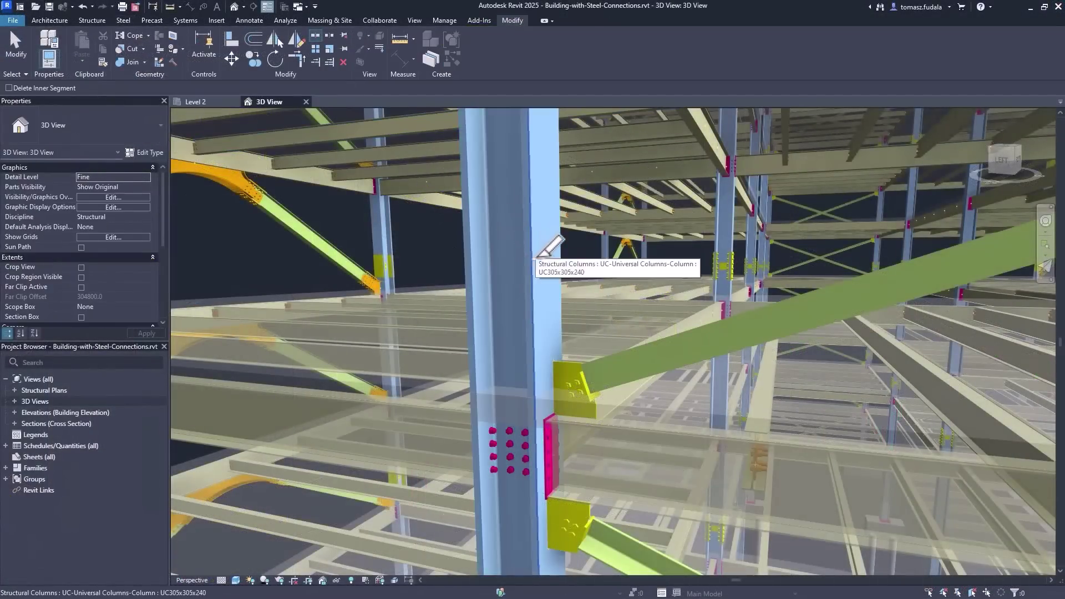
click(534, 268)
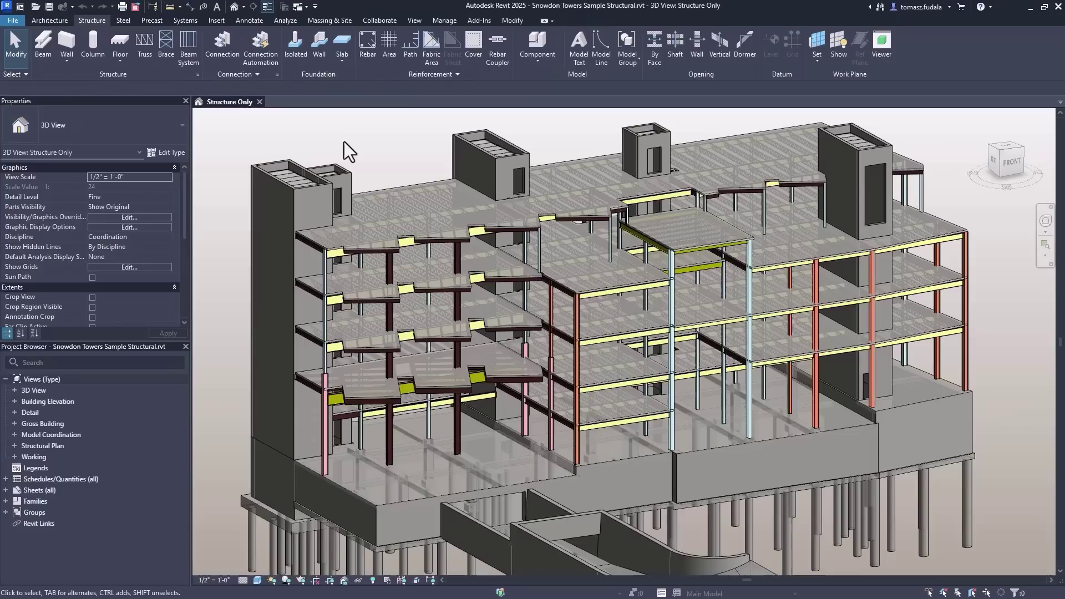
Link the architectural model's Coord - Arch Walls 2 view from Autodesk Docs.
click(217, 20)
click(247, 62)
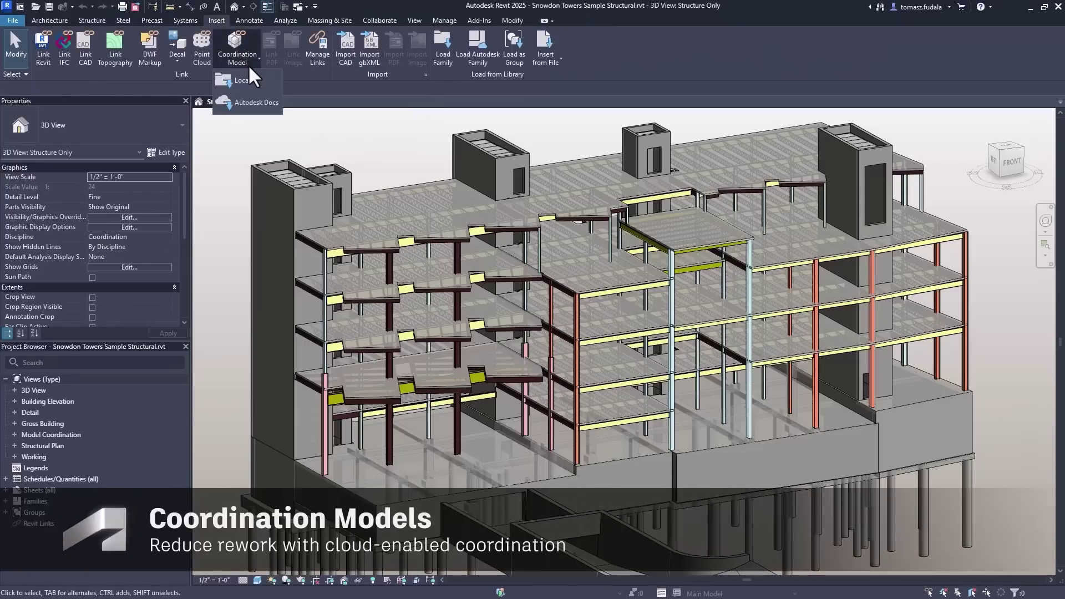
click(248, 105)
double_click(267, 244)
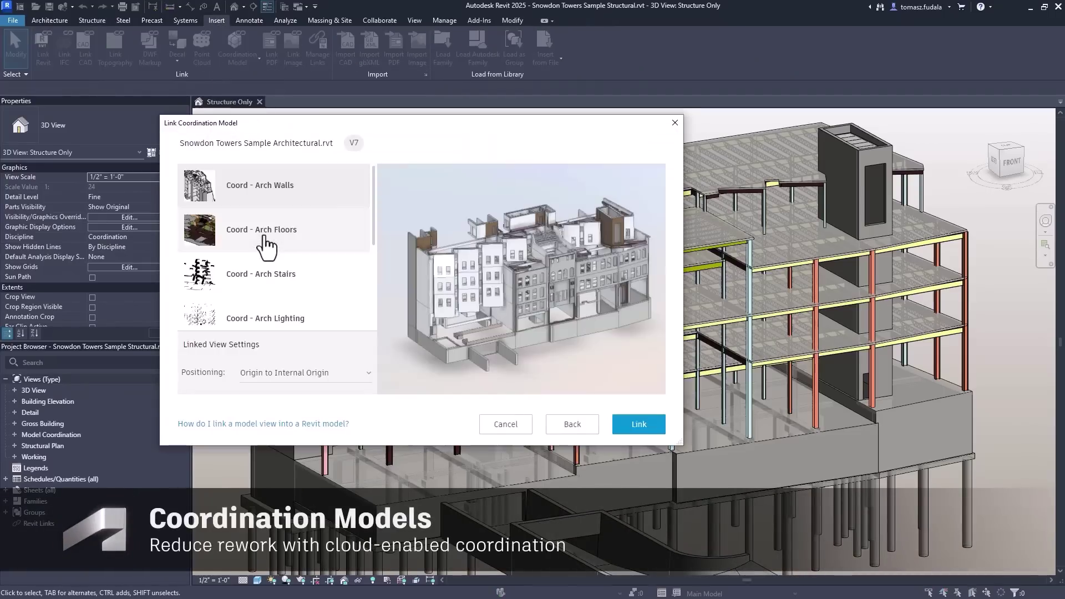
click(264, 236)
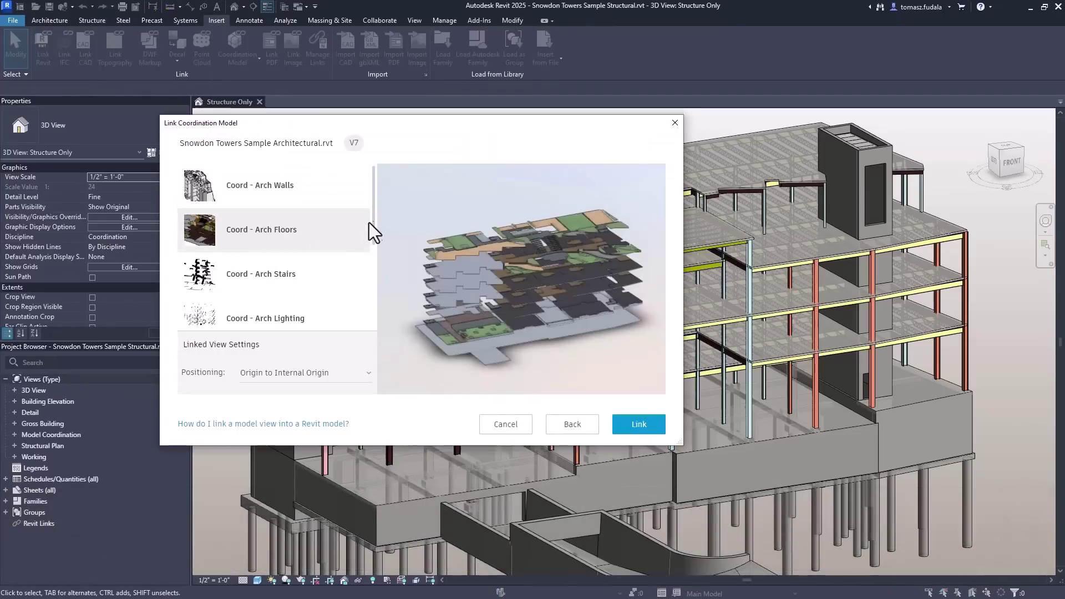
drag(372, 225, 365, 301)
click(264, 265)
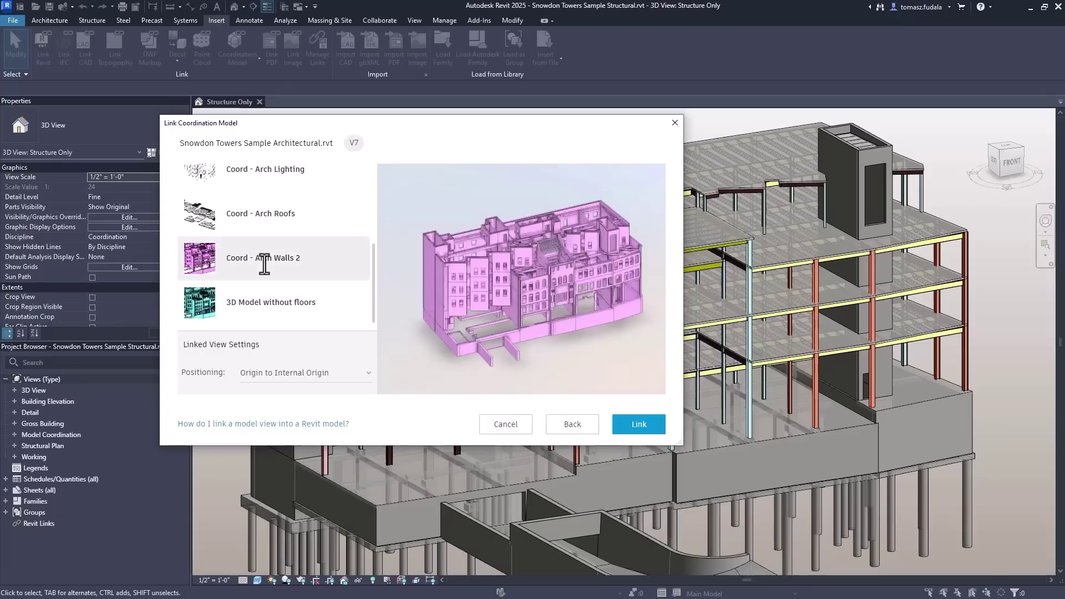
click(625, 424)
Compare the linked architectural coordination model against version V5 in Coordination Model Changes.
click(379, 20)
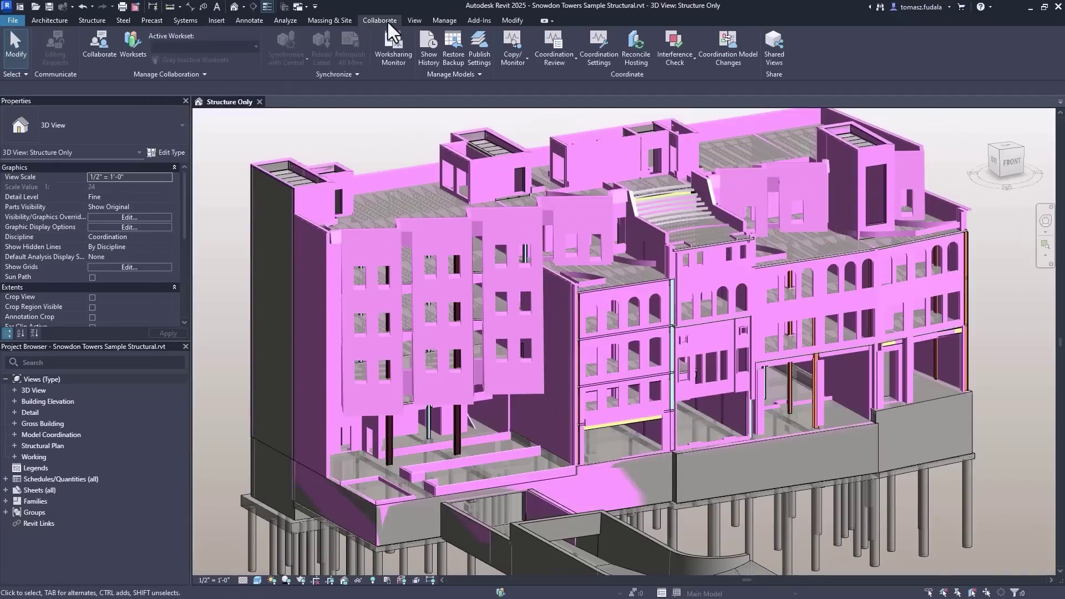
click(727, 50)
click(878, 122)
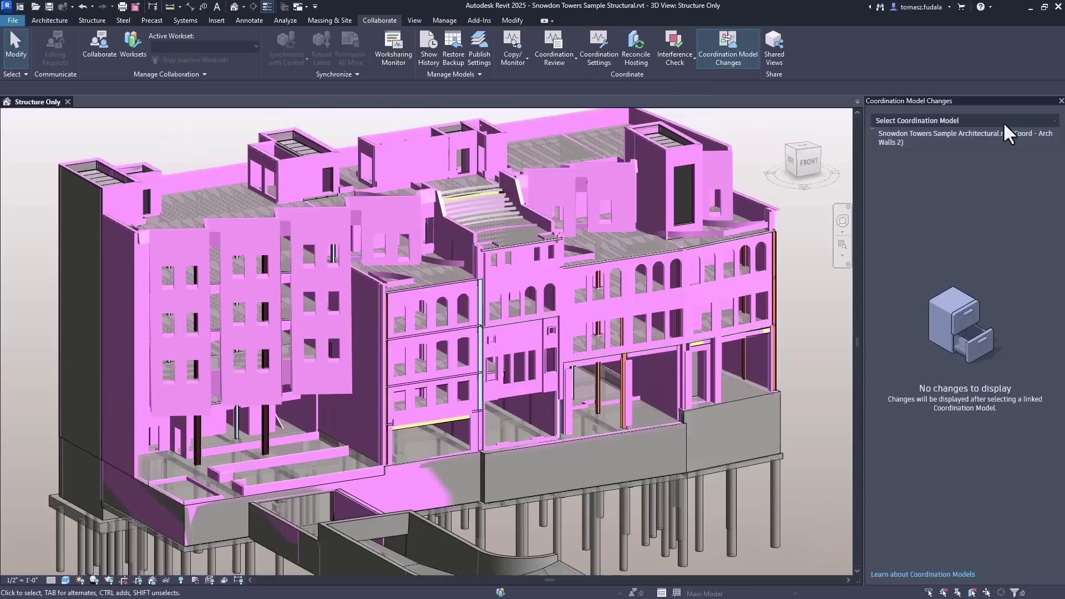
click(998, 142)
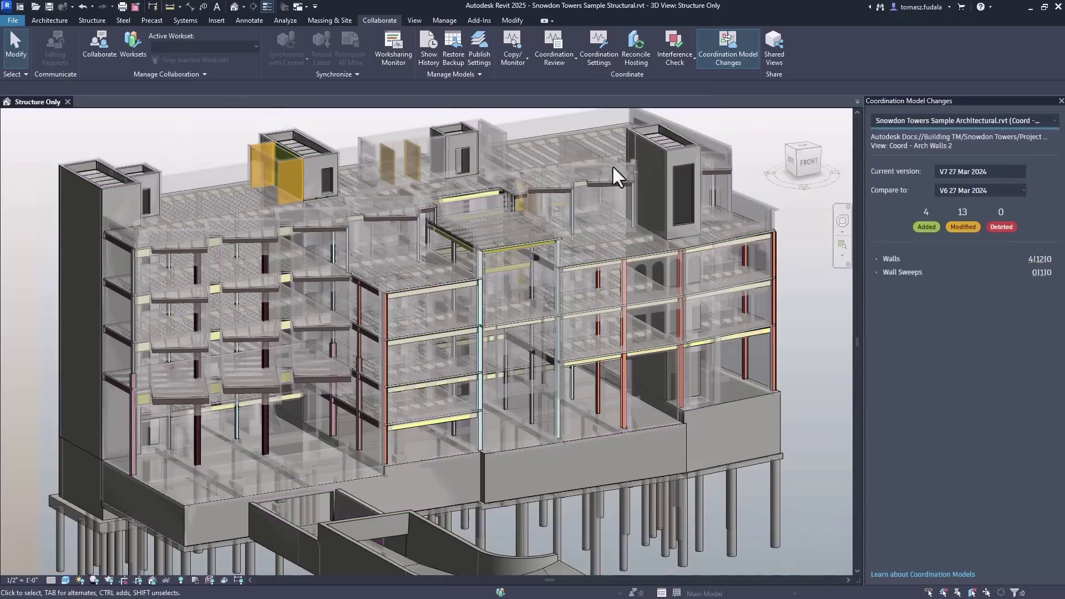
scroll(327, 166, up, 3)
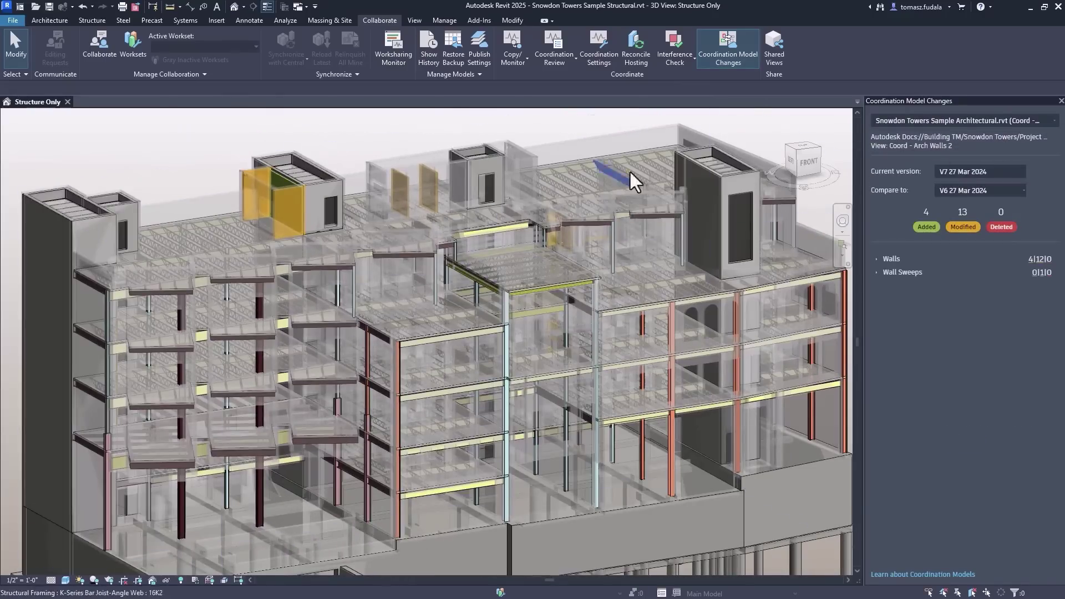
click(987, 196)
click(968, 283)
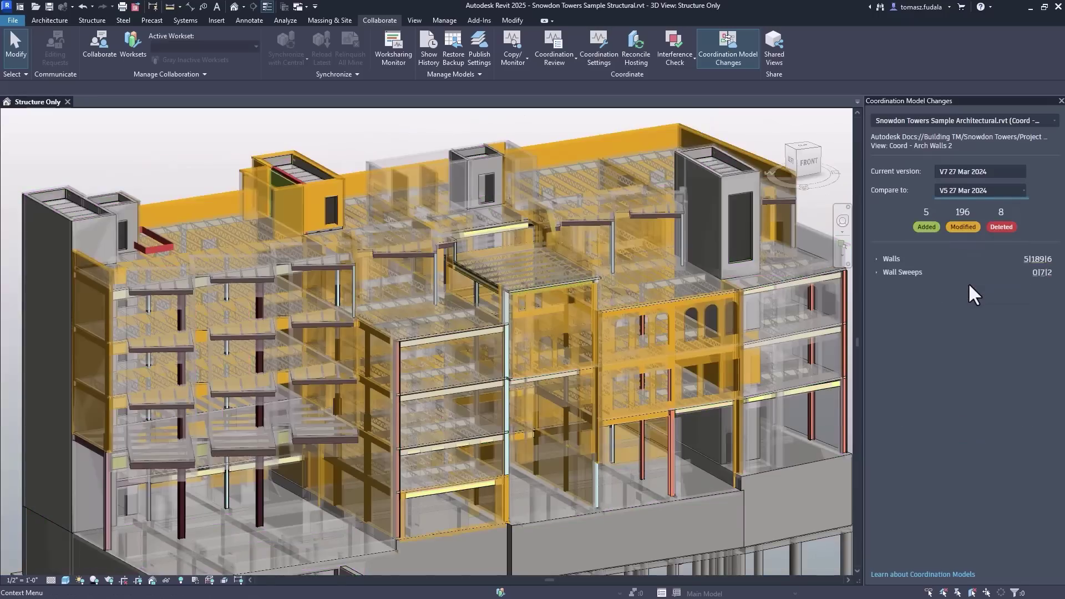
Hide deleted changes, expand Basic Wall > Core - Concrete 18", and show a changed wall in Structural Plan L3.
click(964, 227)
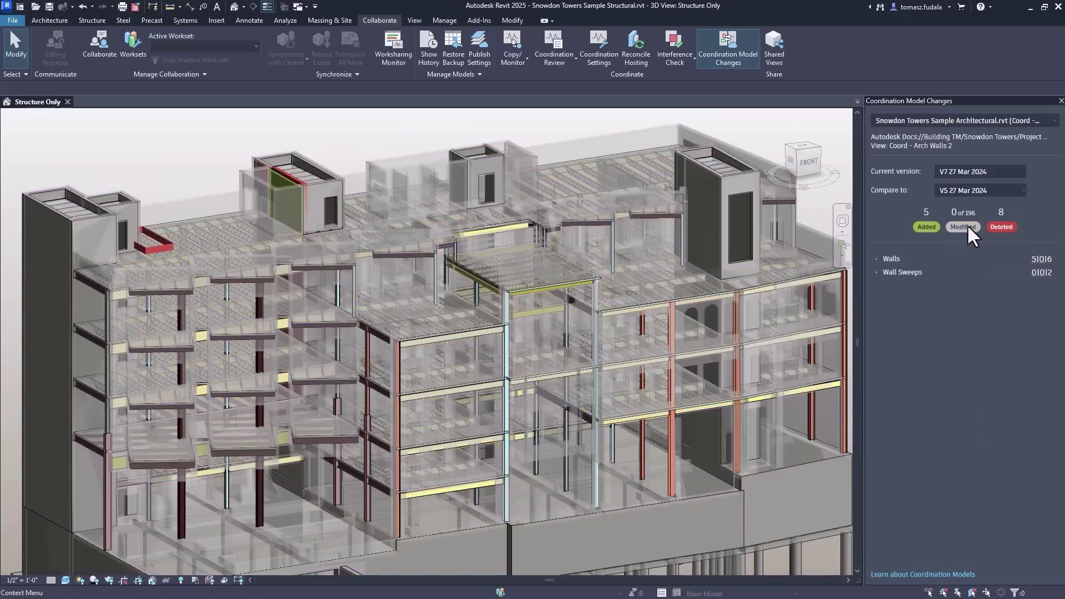
click(1002, 225)
click(976, 226)
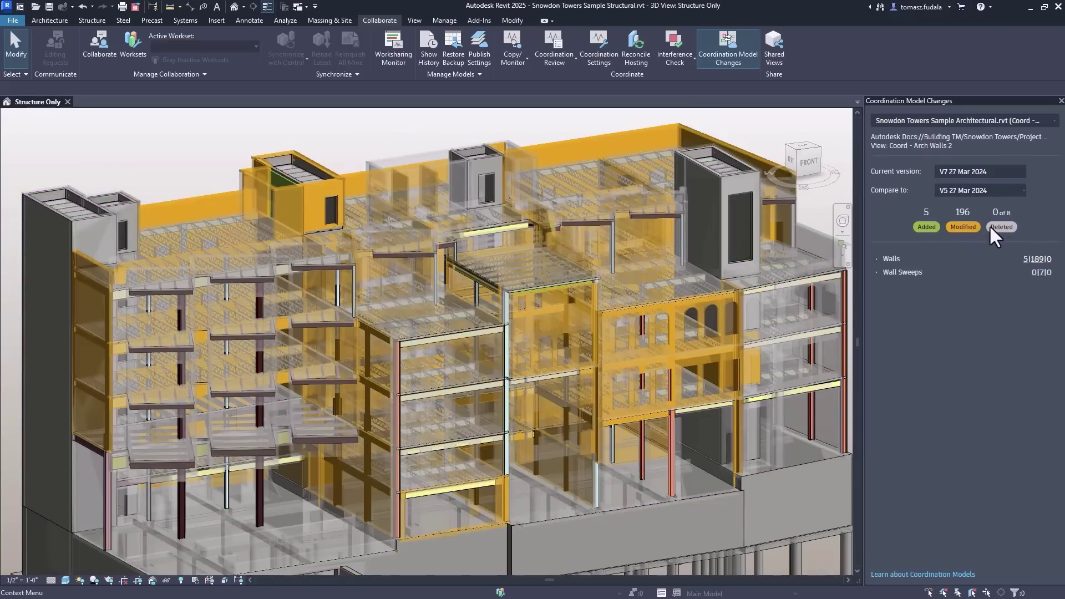
click(888, 272)
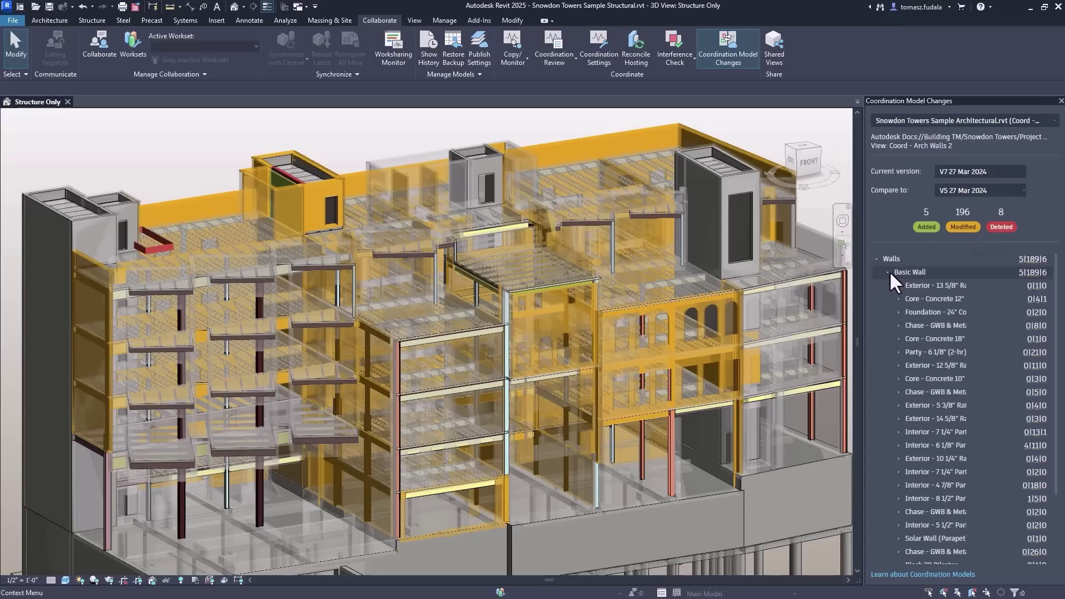
click(900, 339)
click(900, 379)
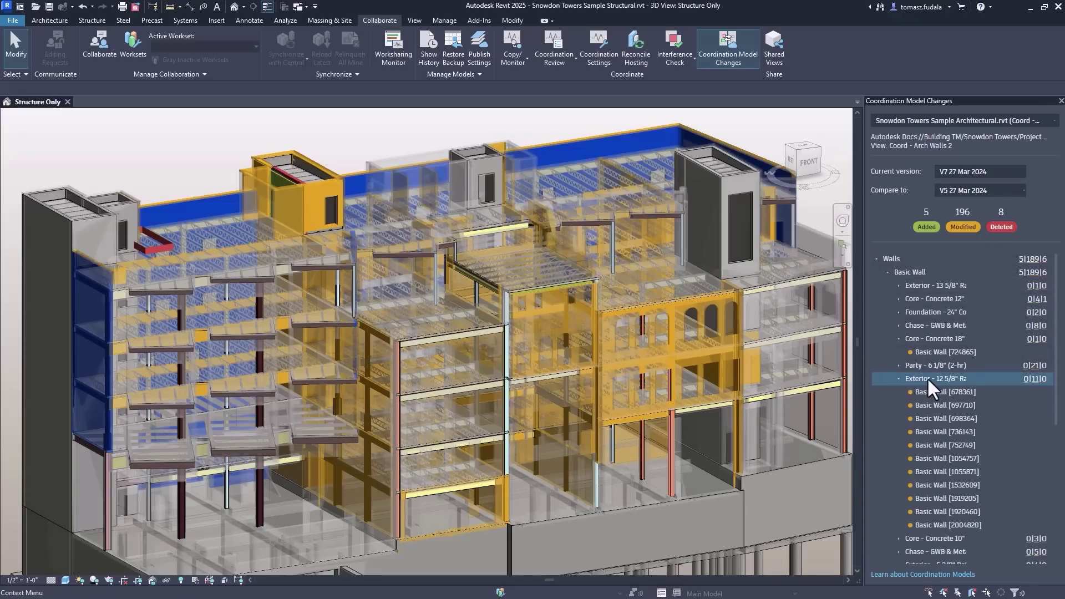
double_click(927, 378)
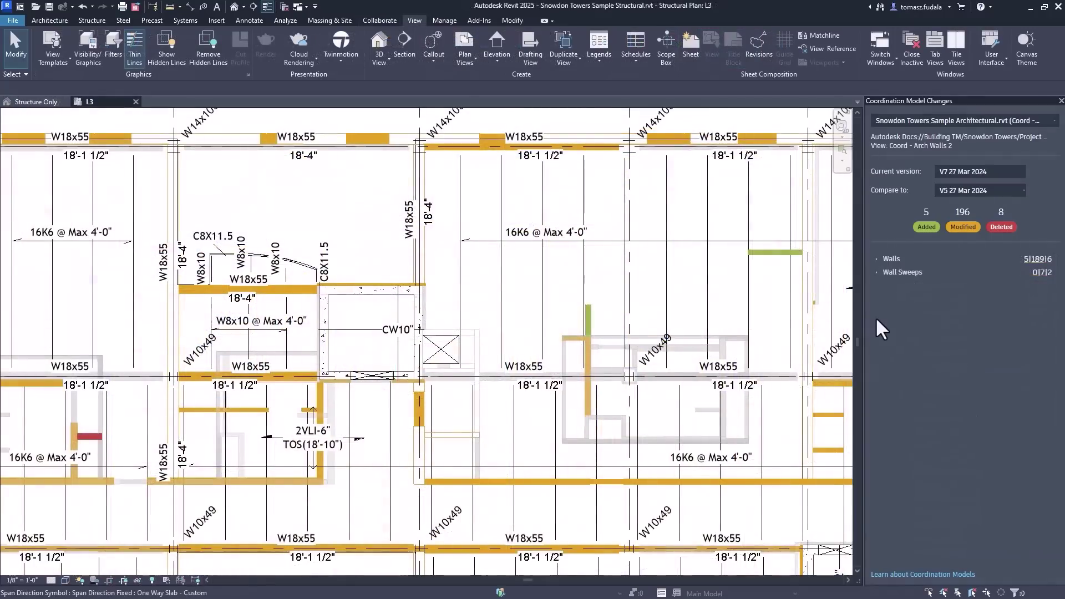
Hide modified and deleted changes, then select and expand the added Basic Walls.
click(970, 227)
click(1002, 224)
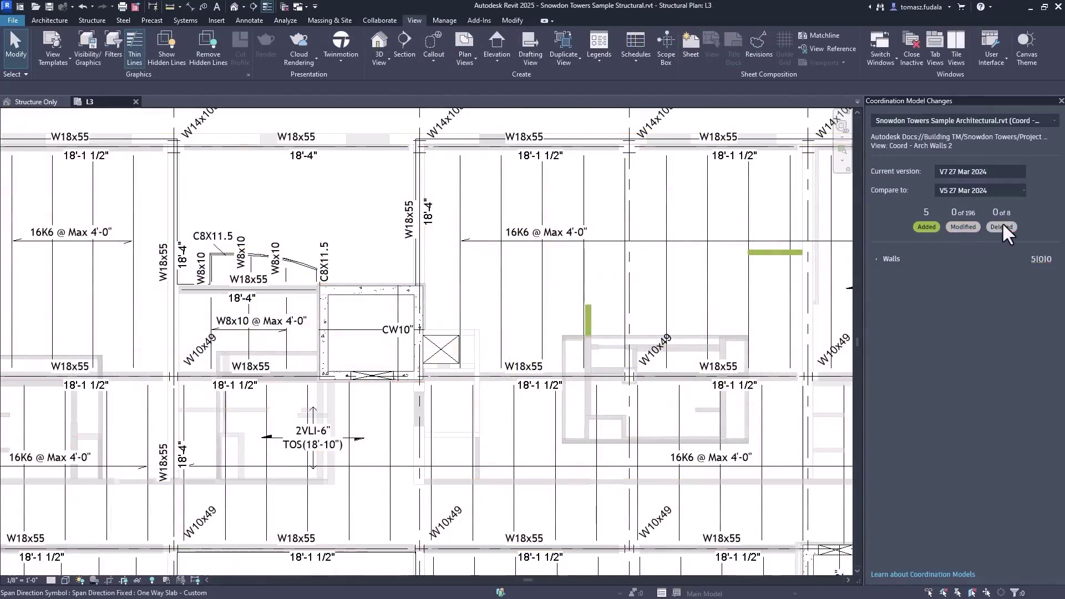
click(888, 257)
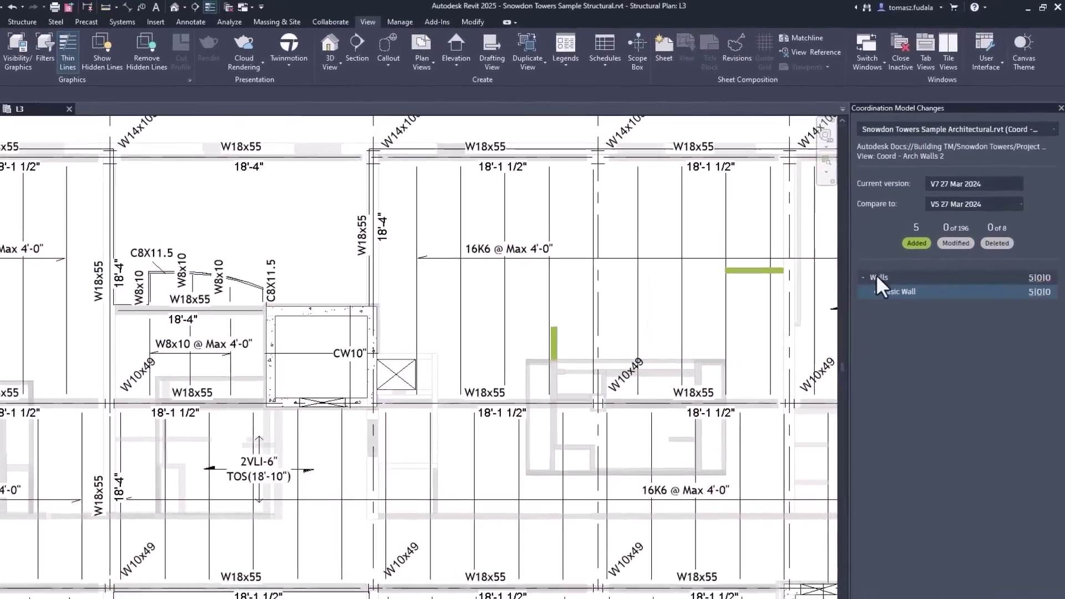
click(876, 276)
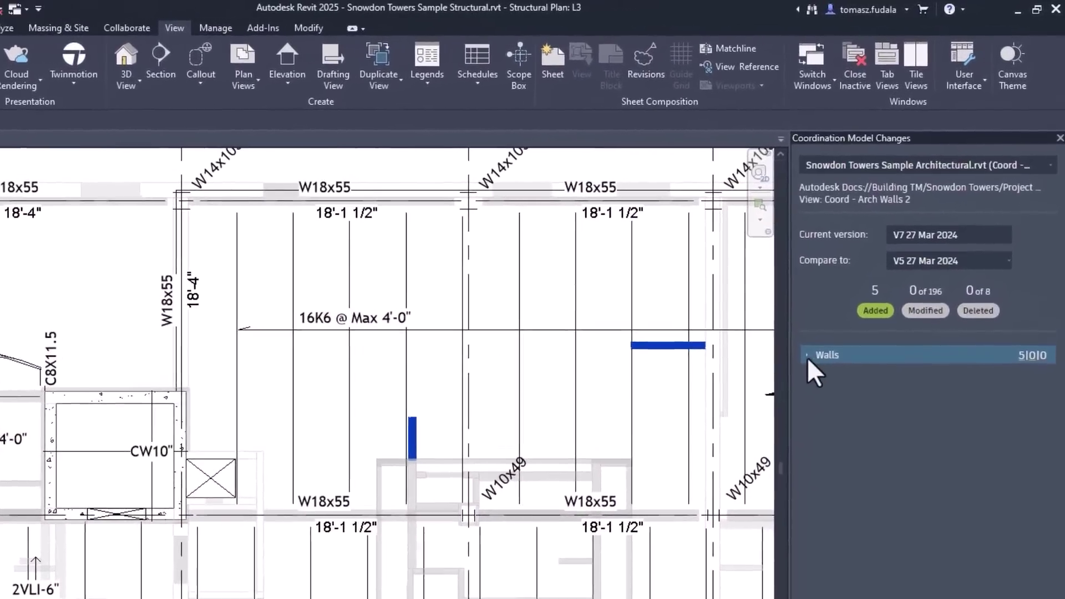
click(875, 289)
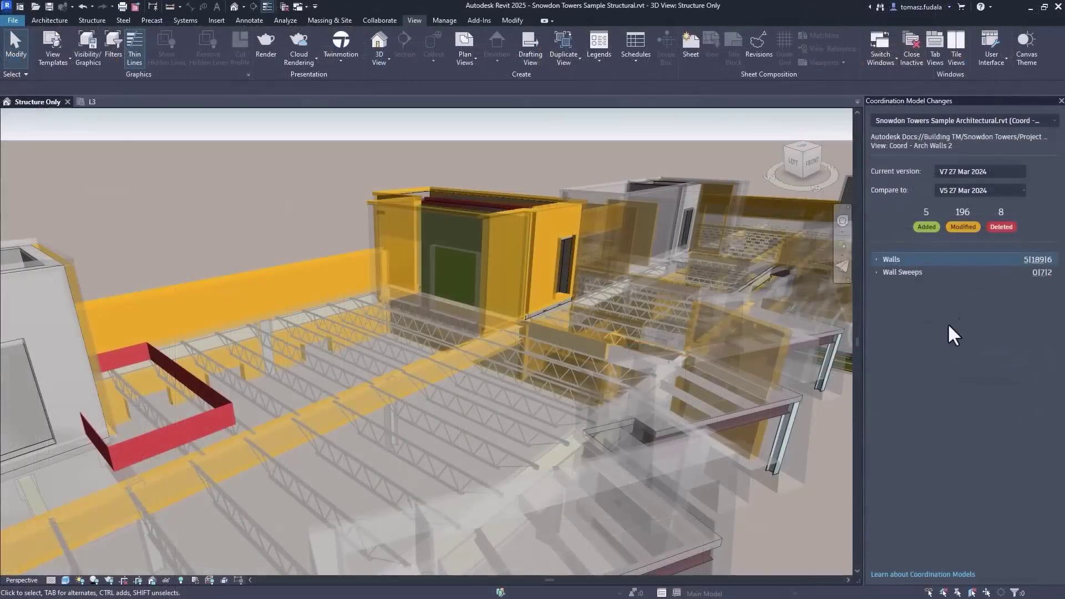
Show modified changes again and orbit the Structure Only 3D view to a more top-down angle.
click(956, 225)
click(955, 225)
shift+middle_drag(771, 288, 779, 314)
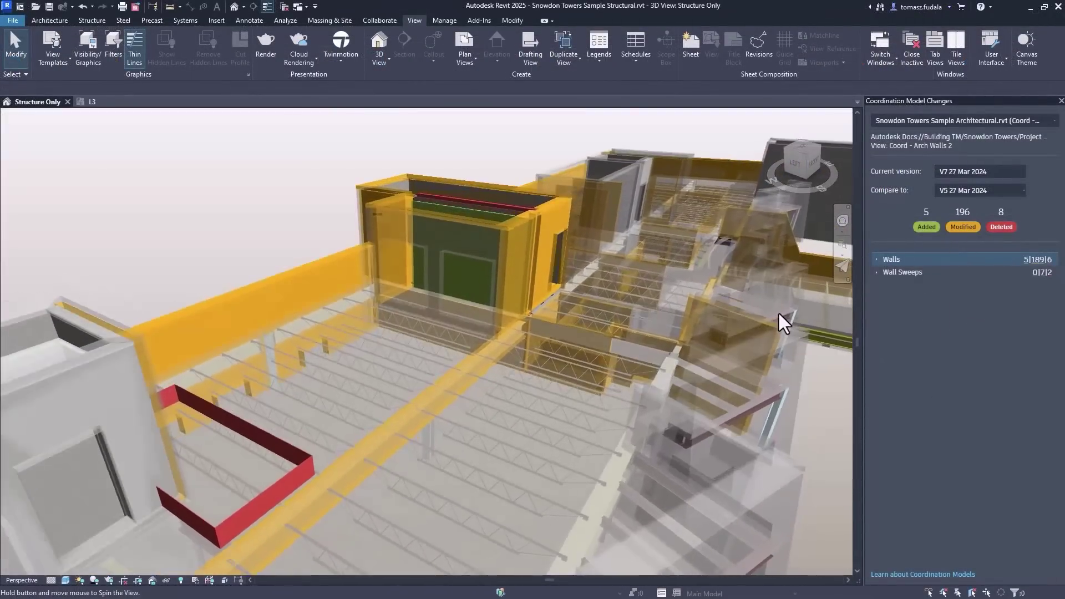